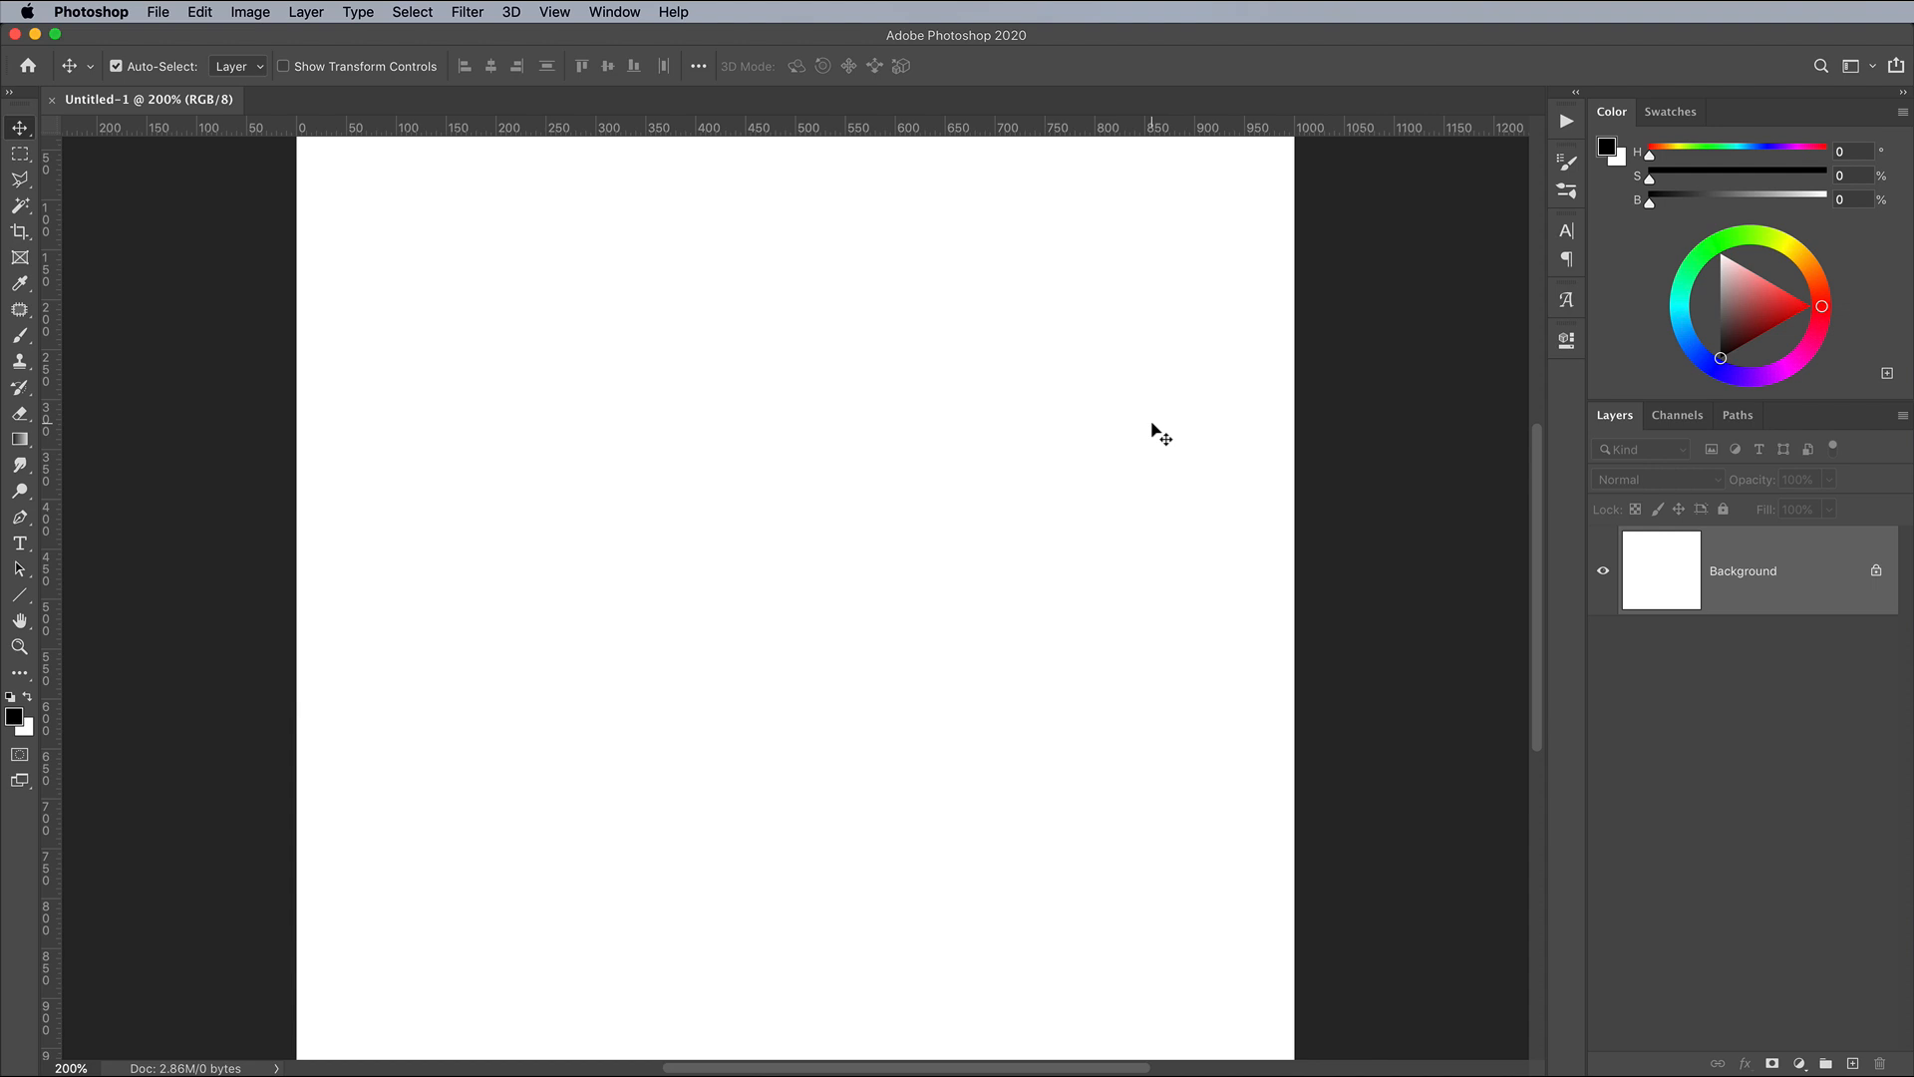
- Convert the Background layer for smart filters and render Clouds on it
{"action": "left_click", "coordinate": [468, 12]}
{"action": "left_click", "coordinate": [495, 66]}
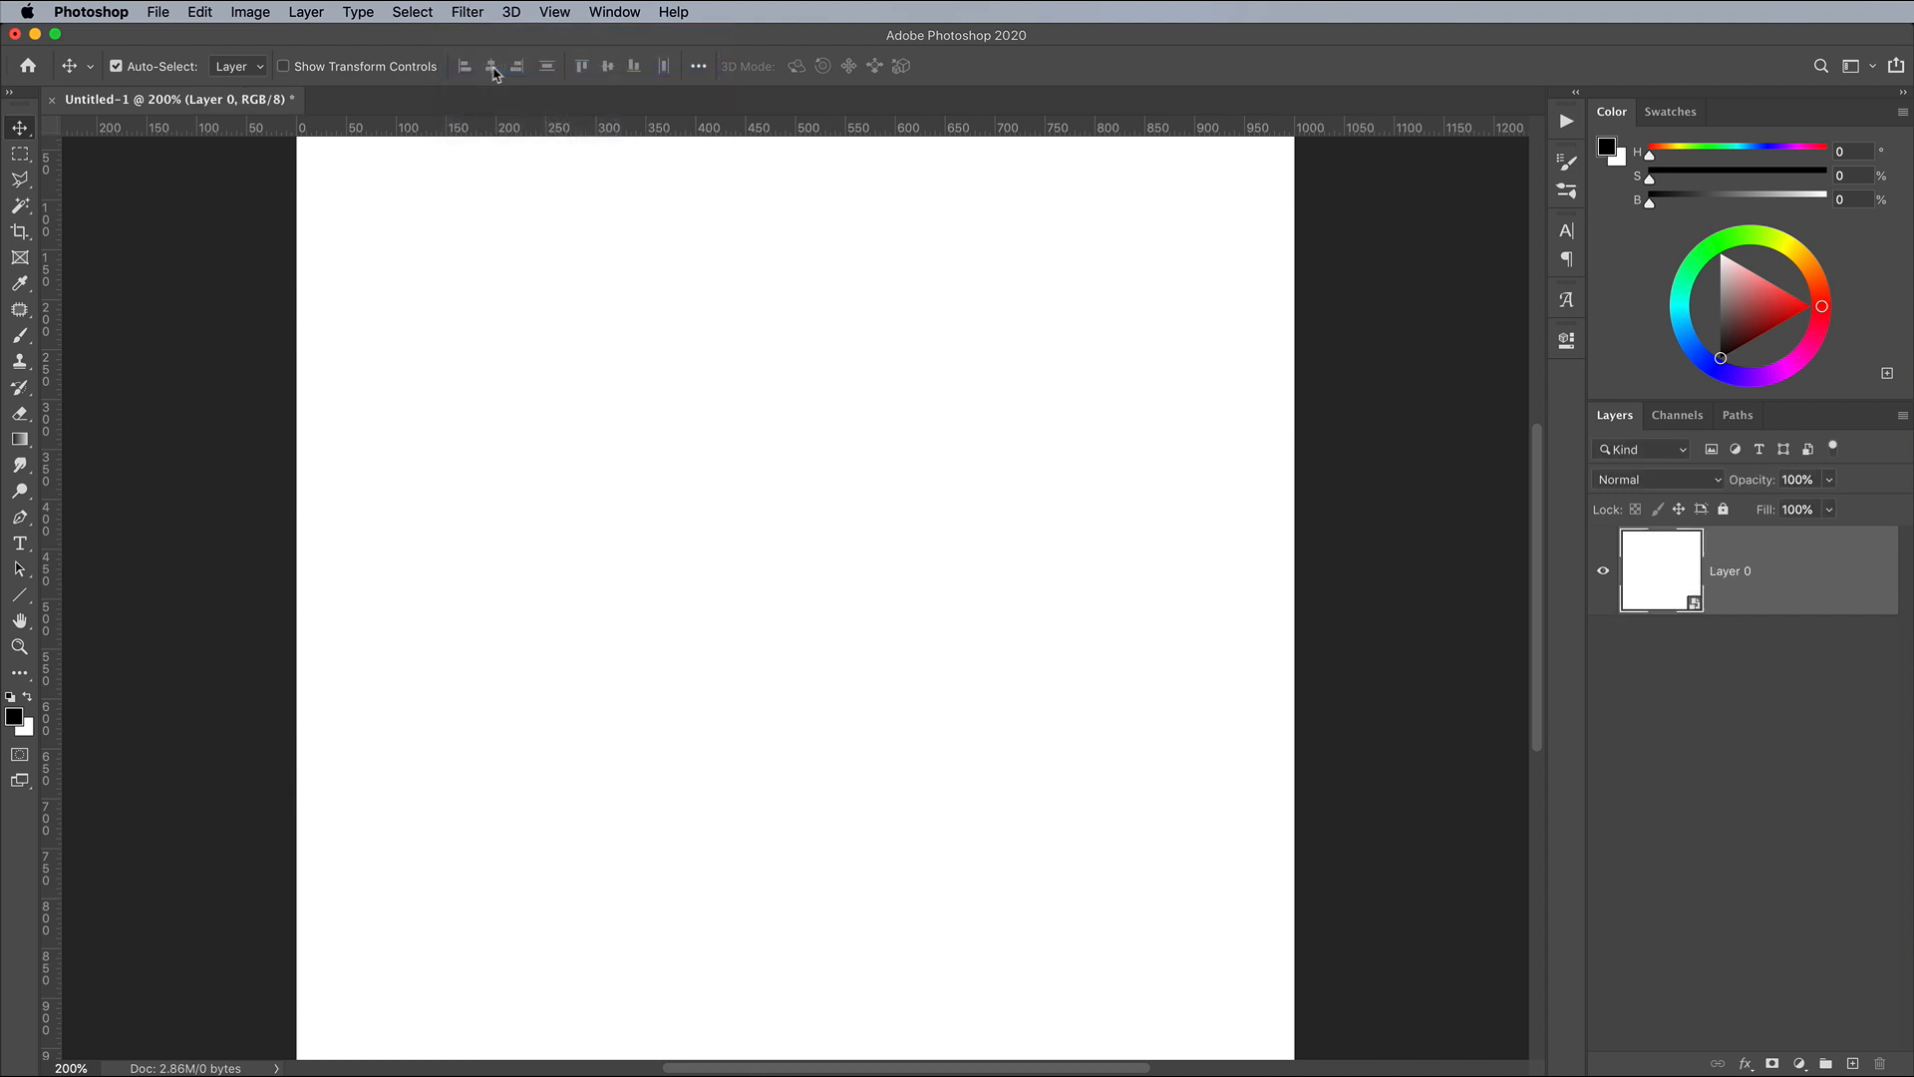
{"action": "left_click", "coordinate": [464, 12]}
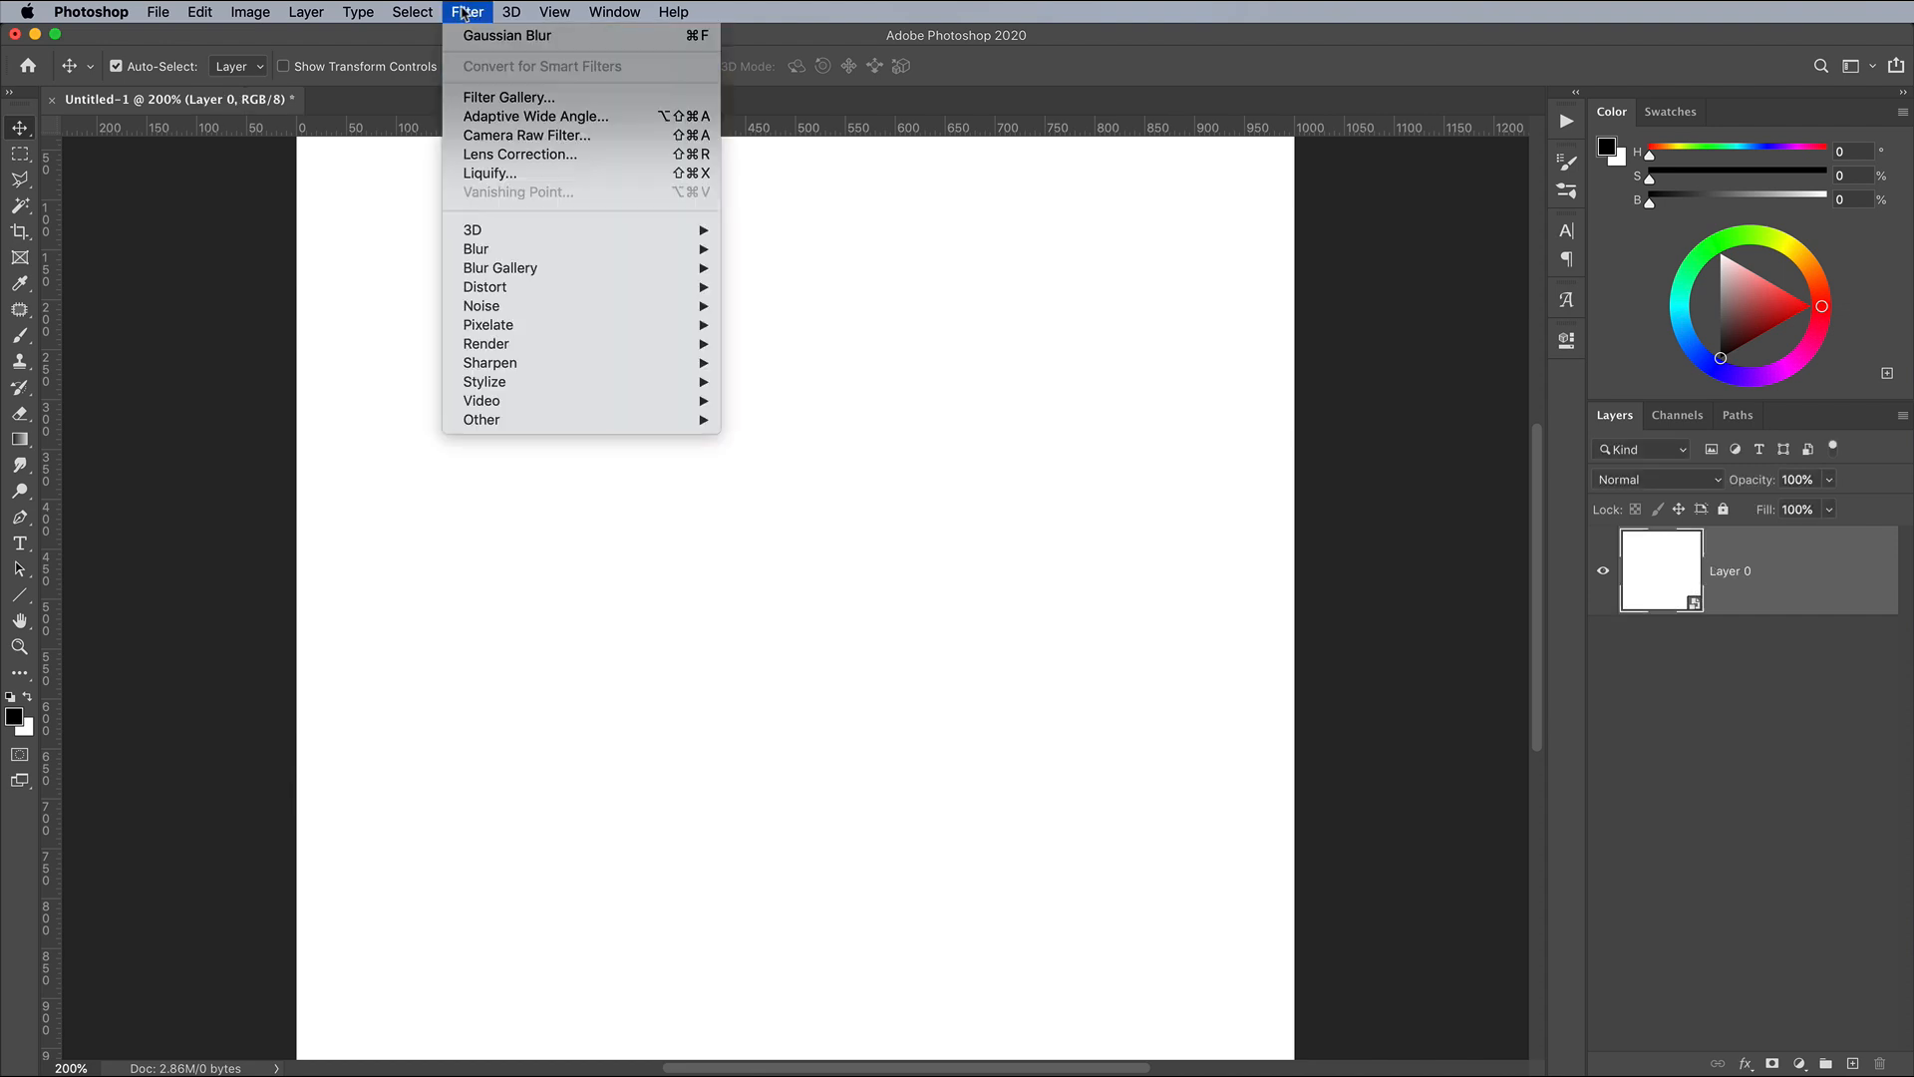
{"action": "mouse_move", "coordinate": [539, 345]}
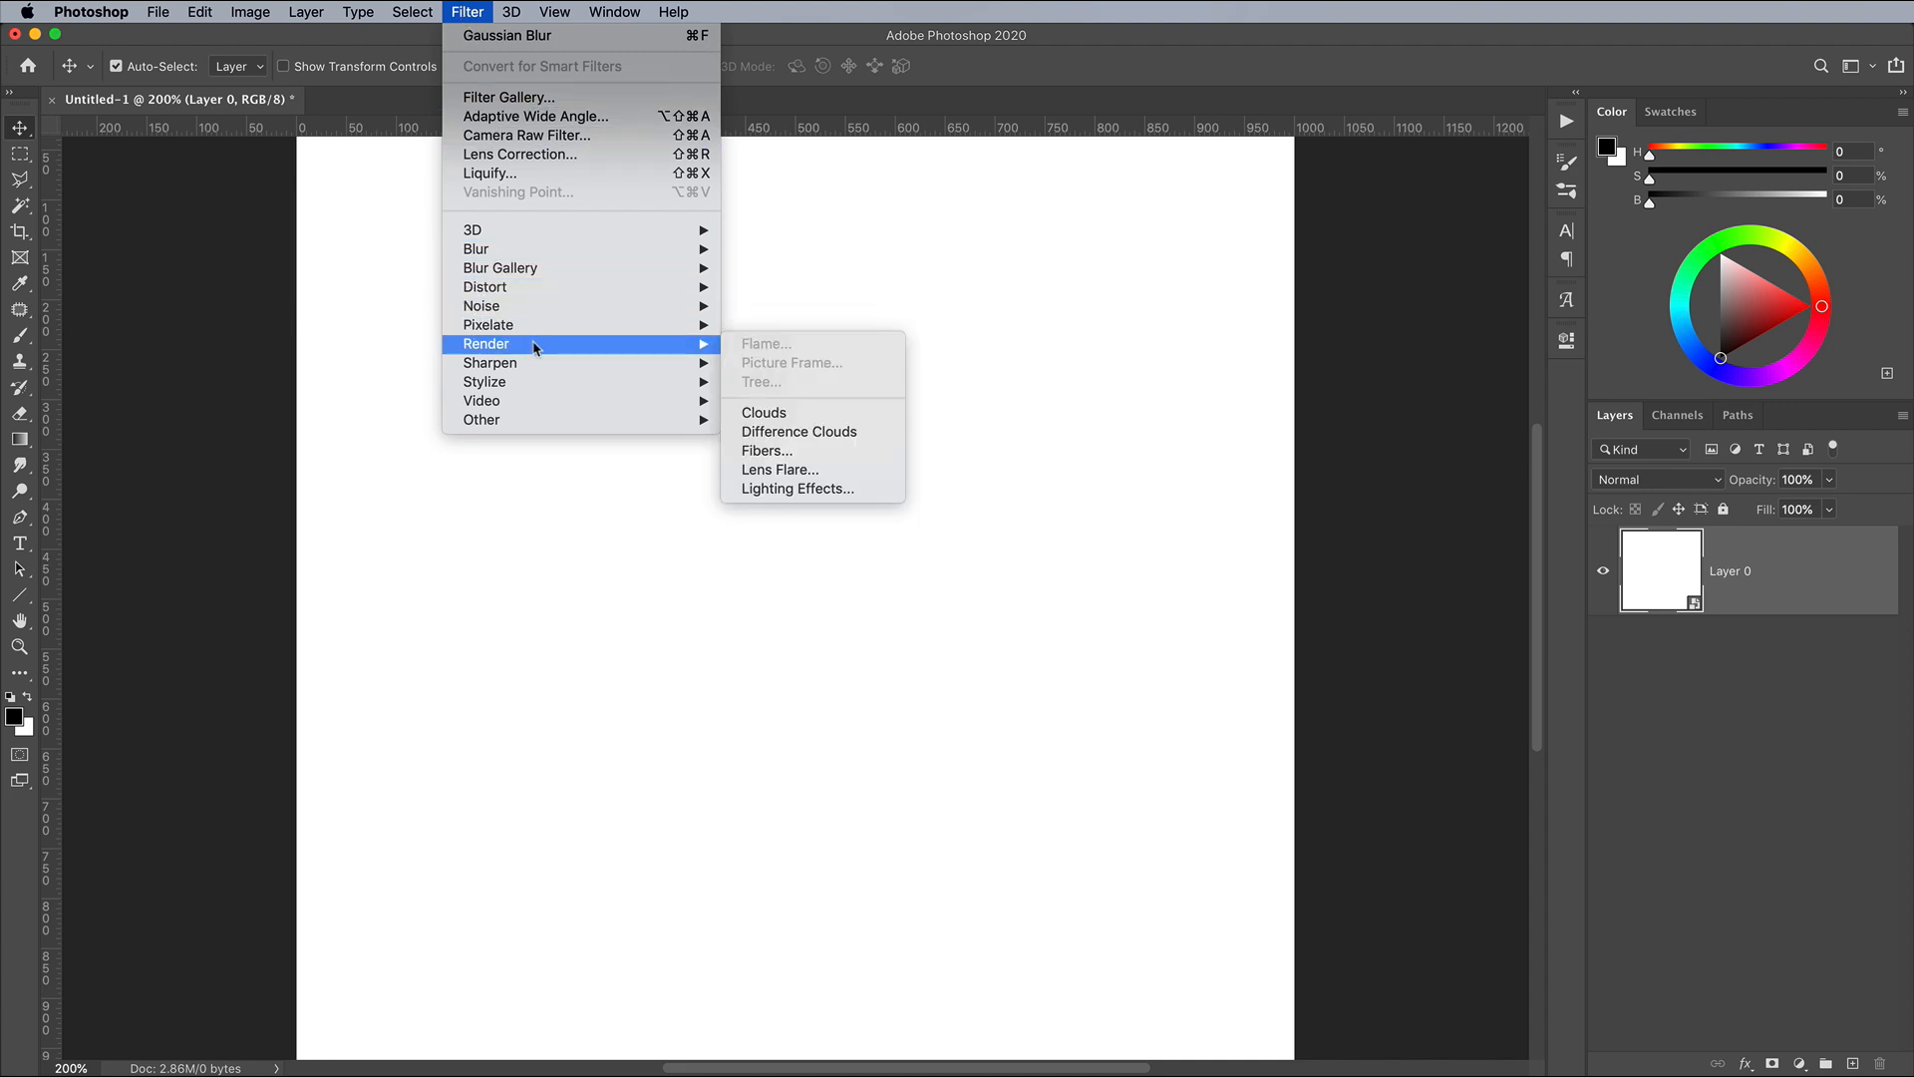
{"action": "left_click", "coordinate": [792, 406]}
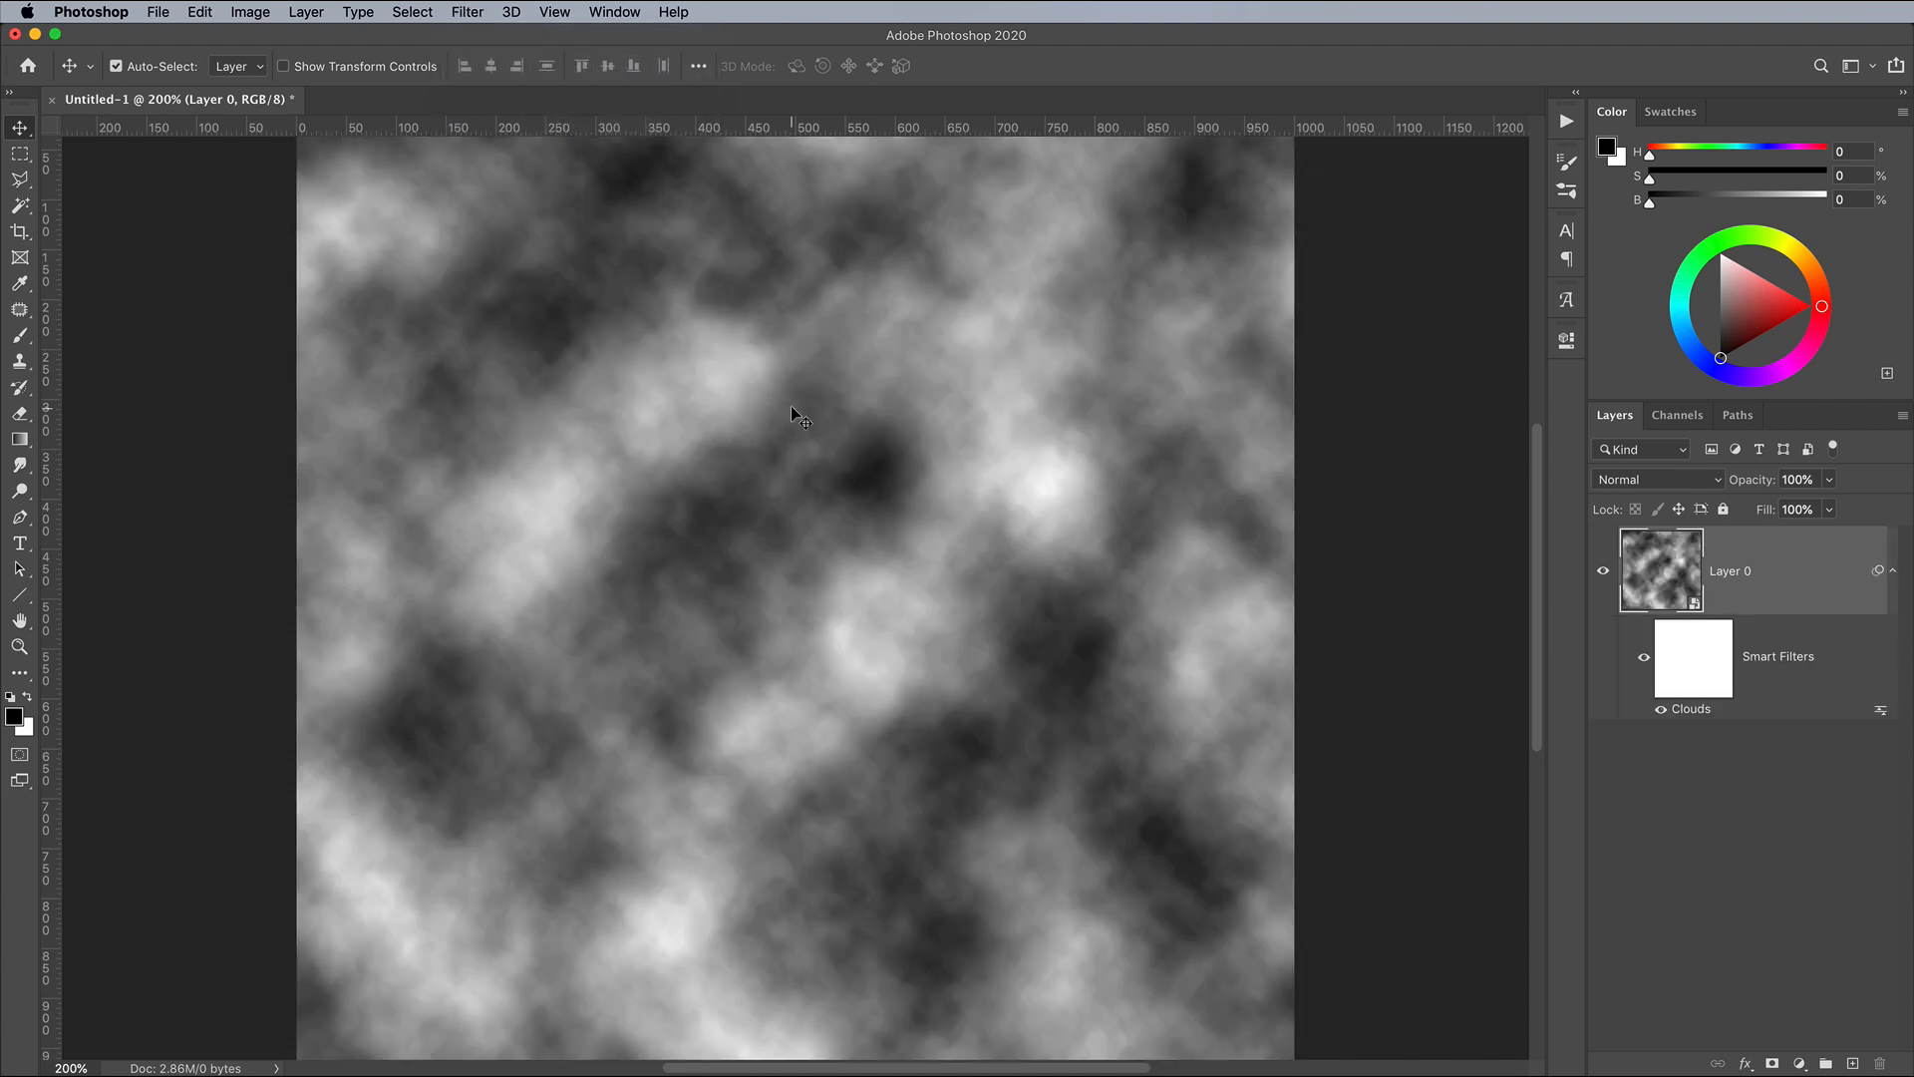
- Add a Difference Clouds render filter to the clouds layer
{"action": "left_click", "coordinate": [469, 12]}
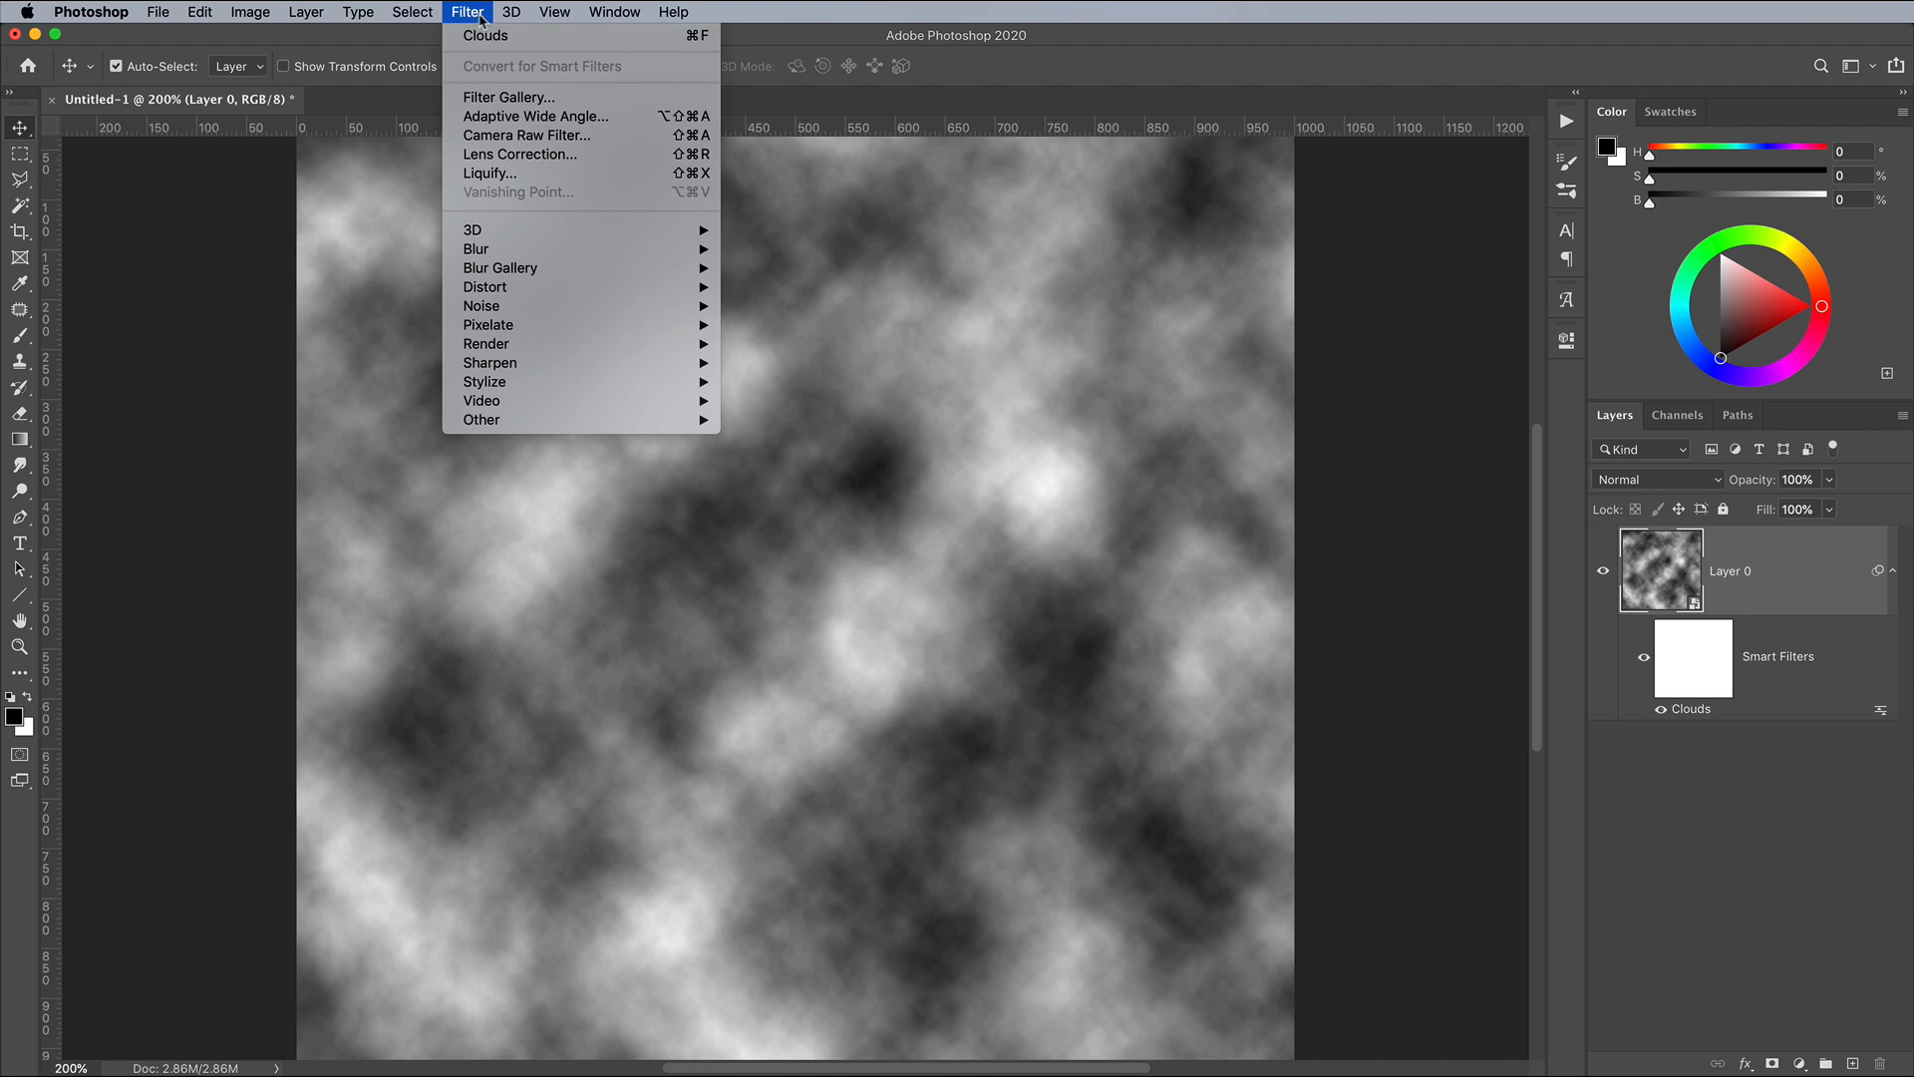
{"action": "mouse_move", "coordinate": [548, 344]}
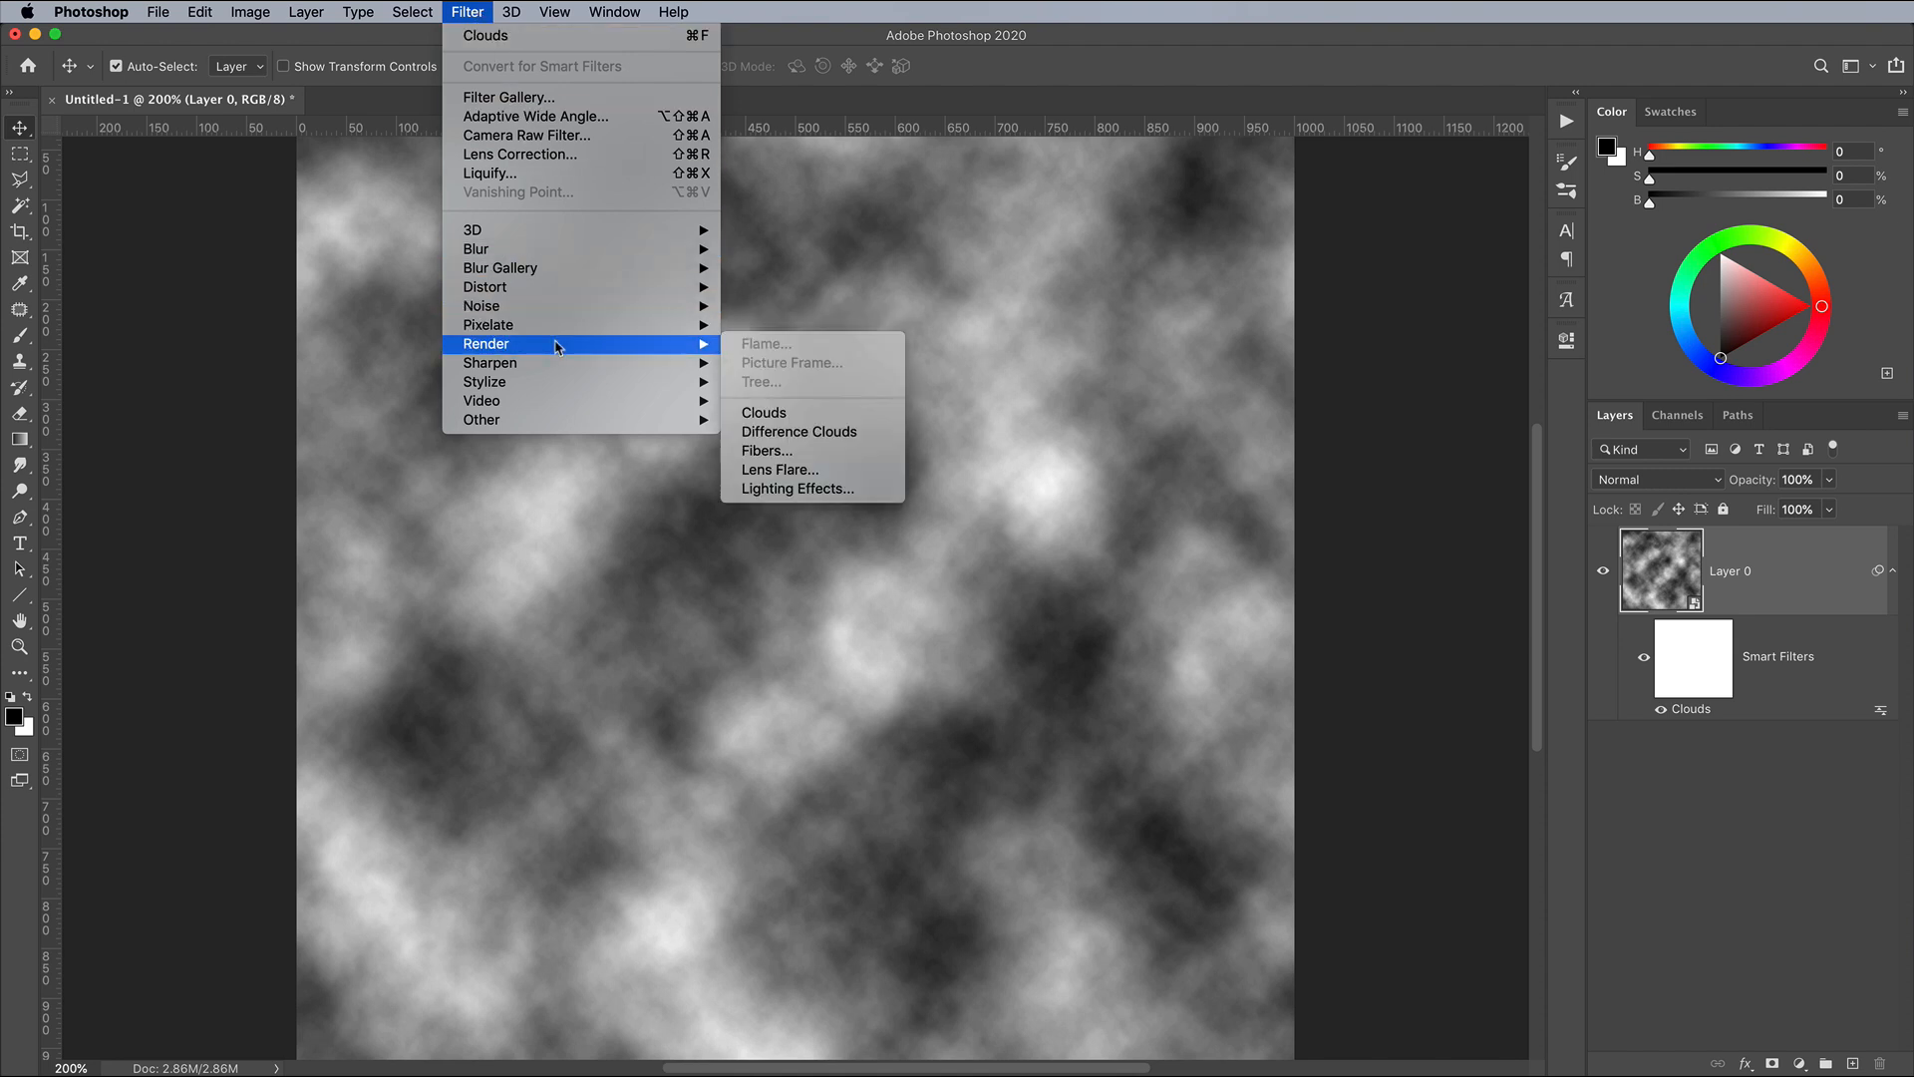
{"action": "left_click", "coordinate": [834, 433]}
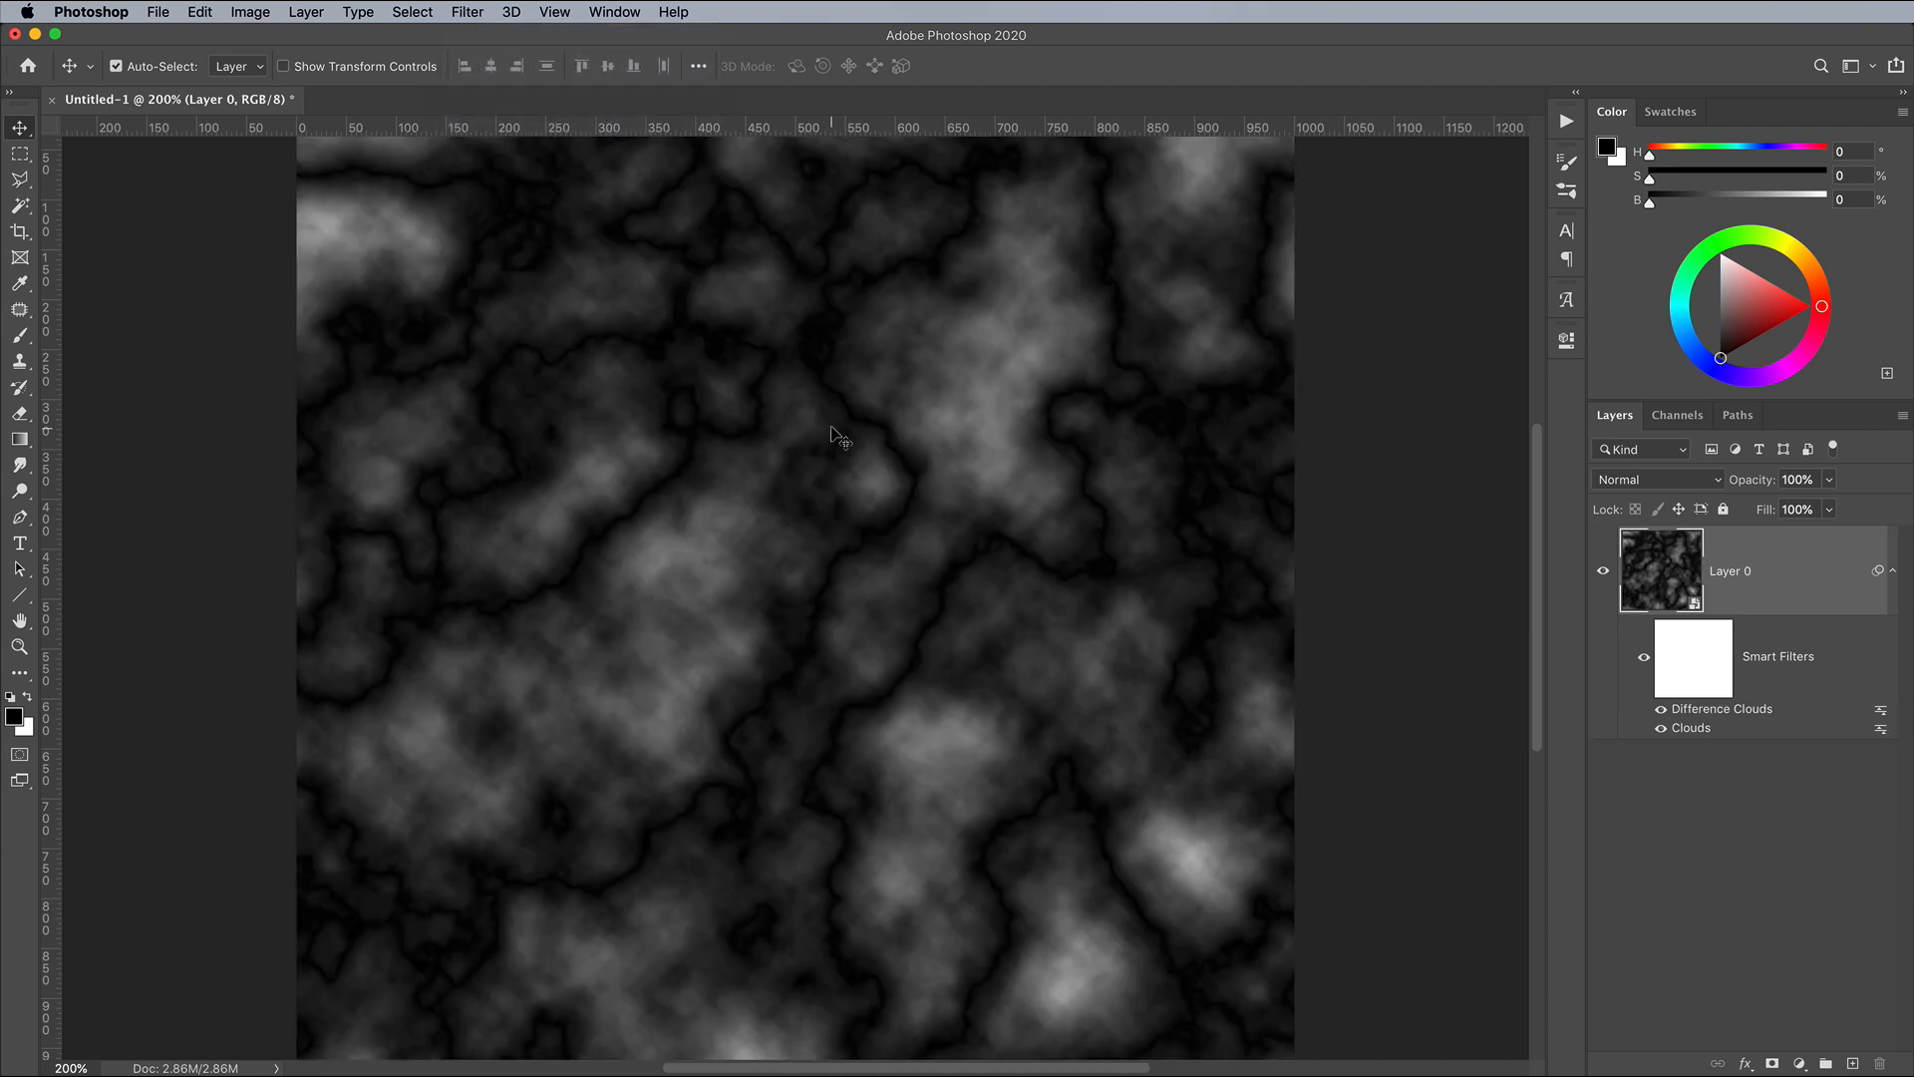
- Apply a Gaussian Blur with a radius of 2 pixels to the clouds layer
{"action": "left_click", "coordinate": [468, 12]}
{"action": "mouse_move", "coordinate": [520, 249]}
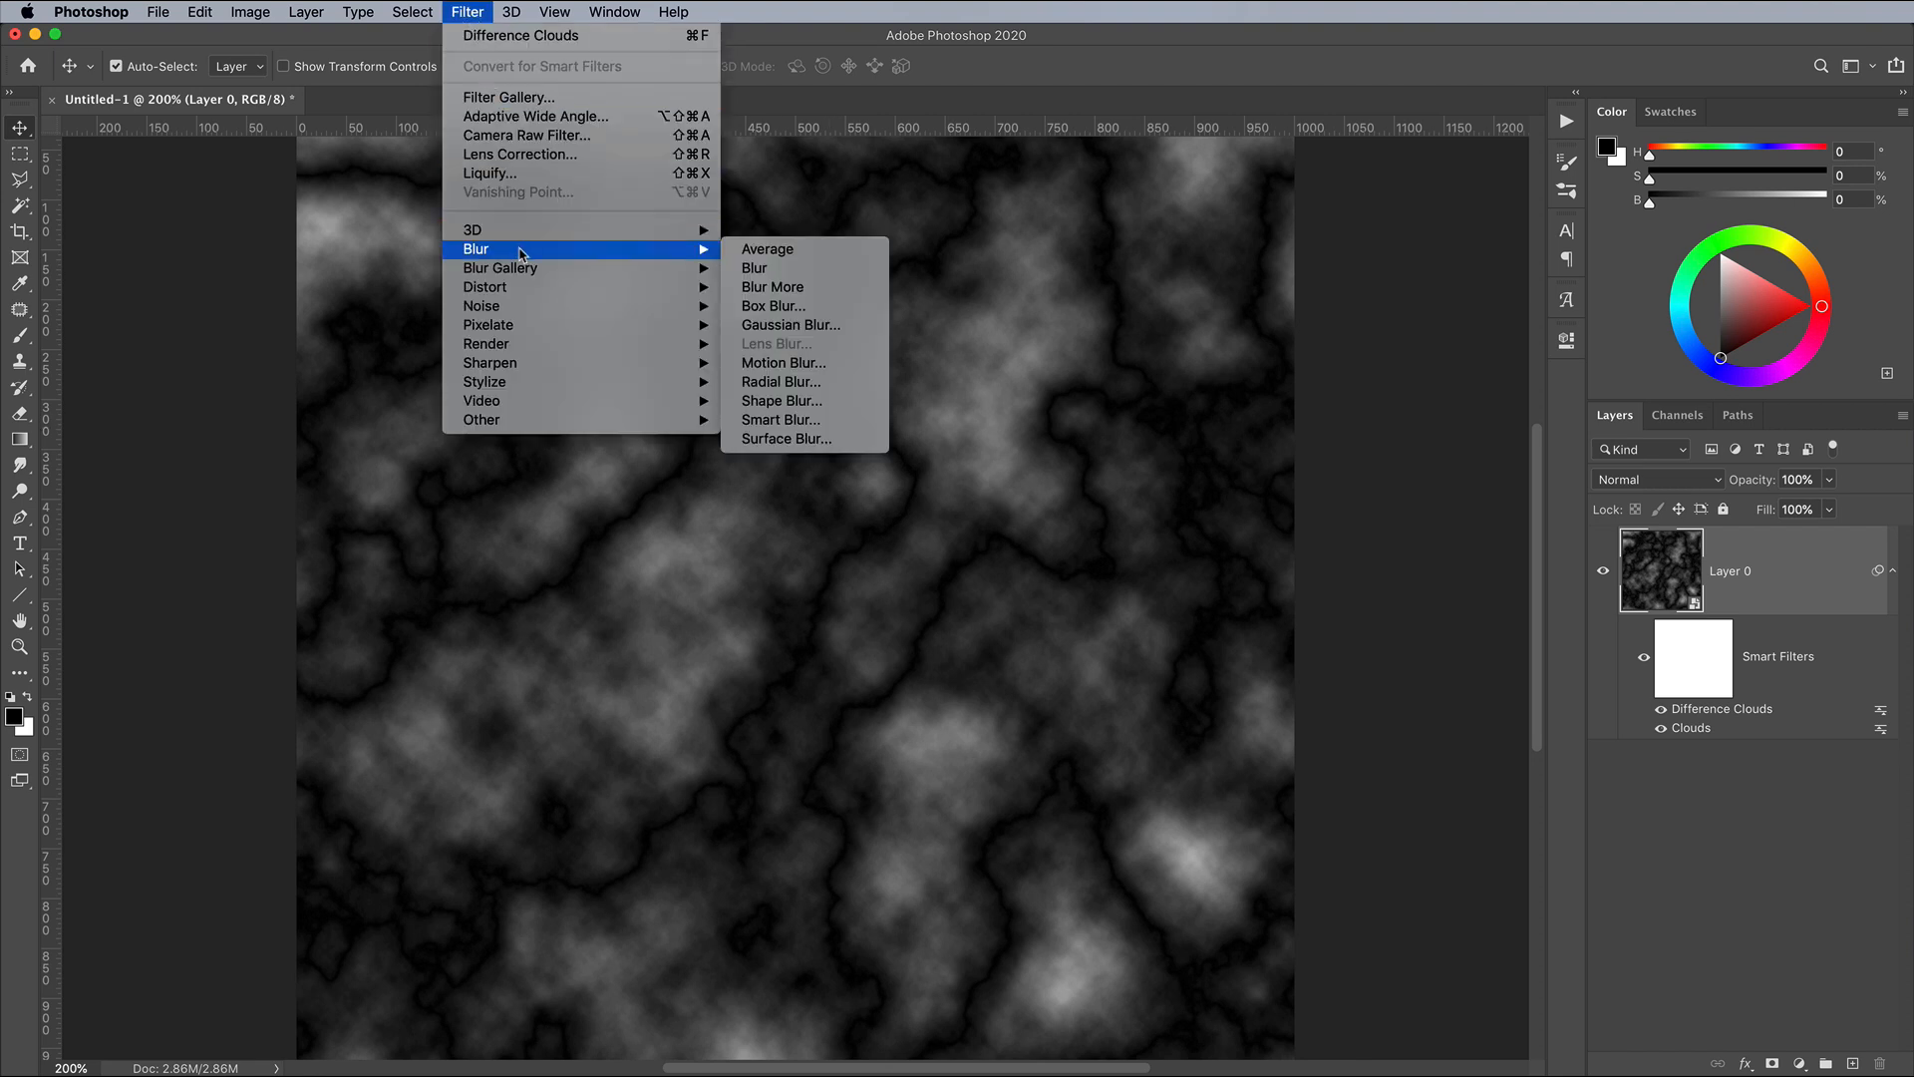
{"action": "left_click", "coordinate": [827, 325]}
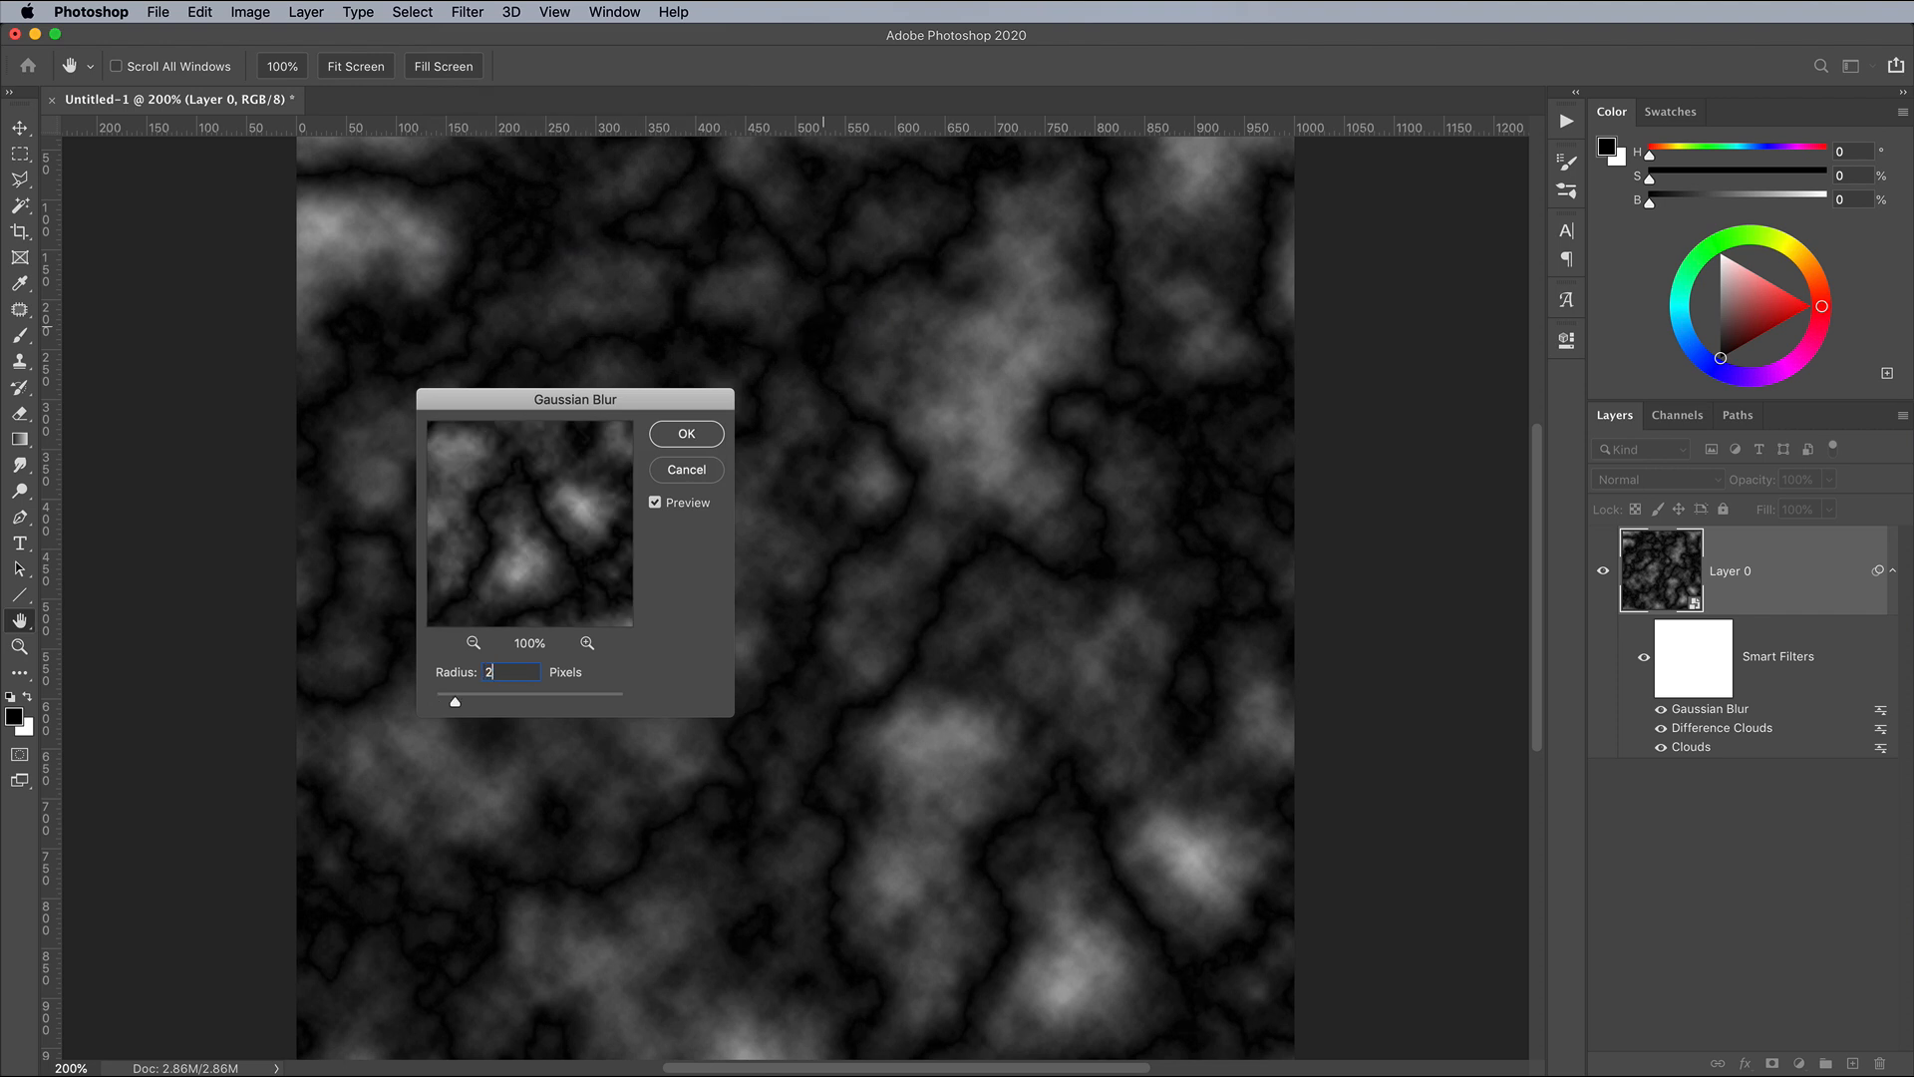
{"action": "key", "text": "Return"}
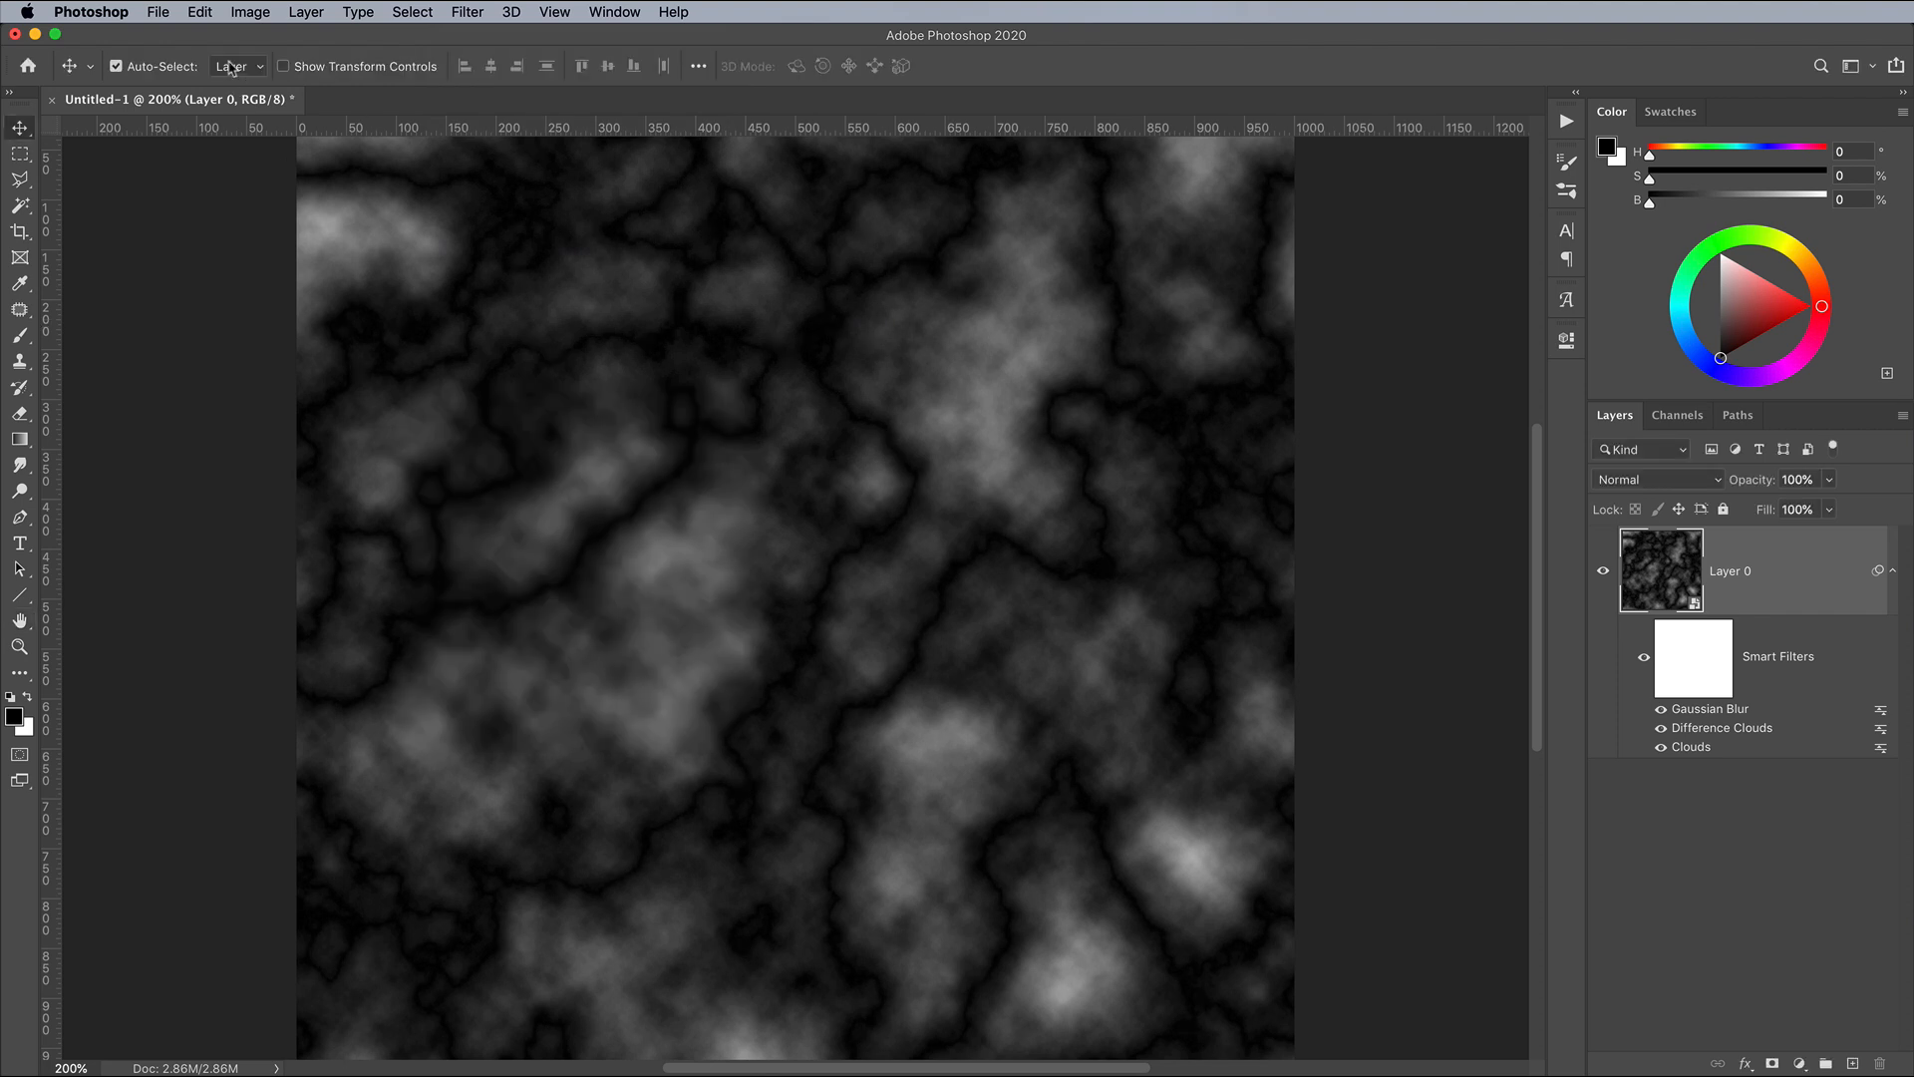
- Posterize the blurred clouds layer with 20 levels
{"action": "left_click", "coordinate": [250, 12]}
{"action": "mouse_move", "coordinate": [371, 61]}
{"action": "left_click", "coordinate": [502, 317]}
{"action": "type", "text": "20"}
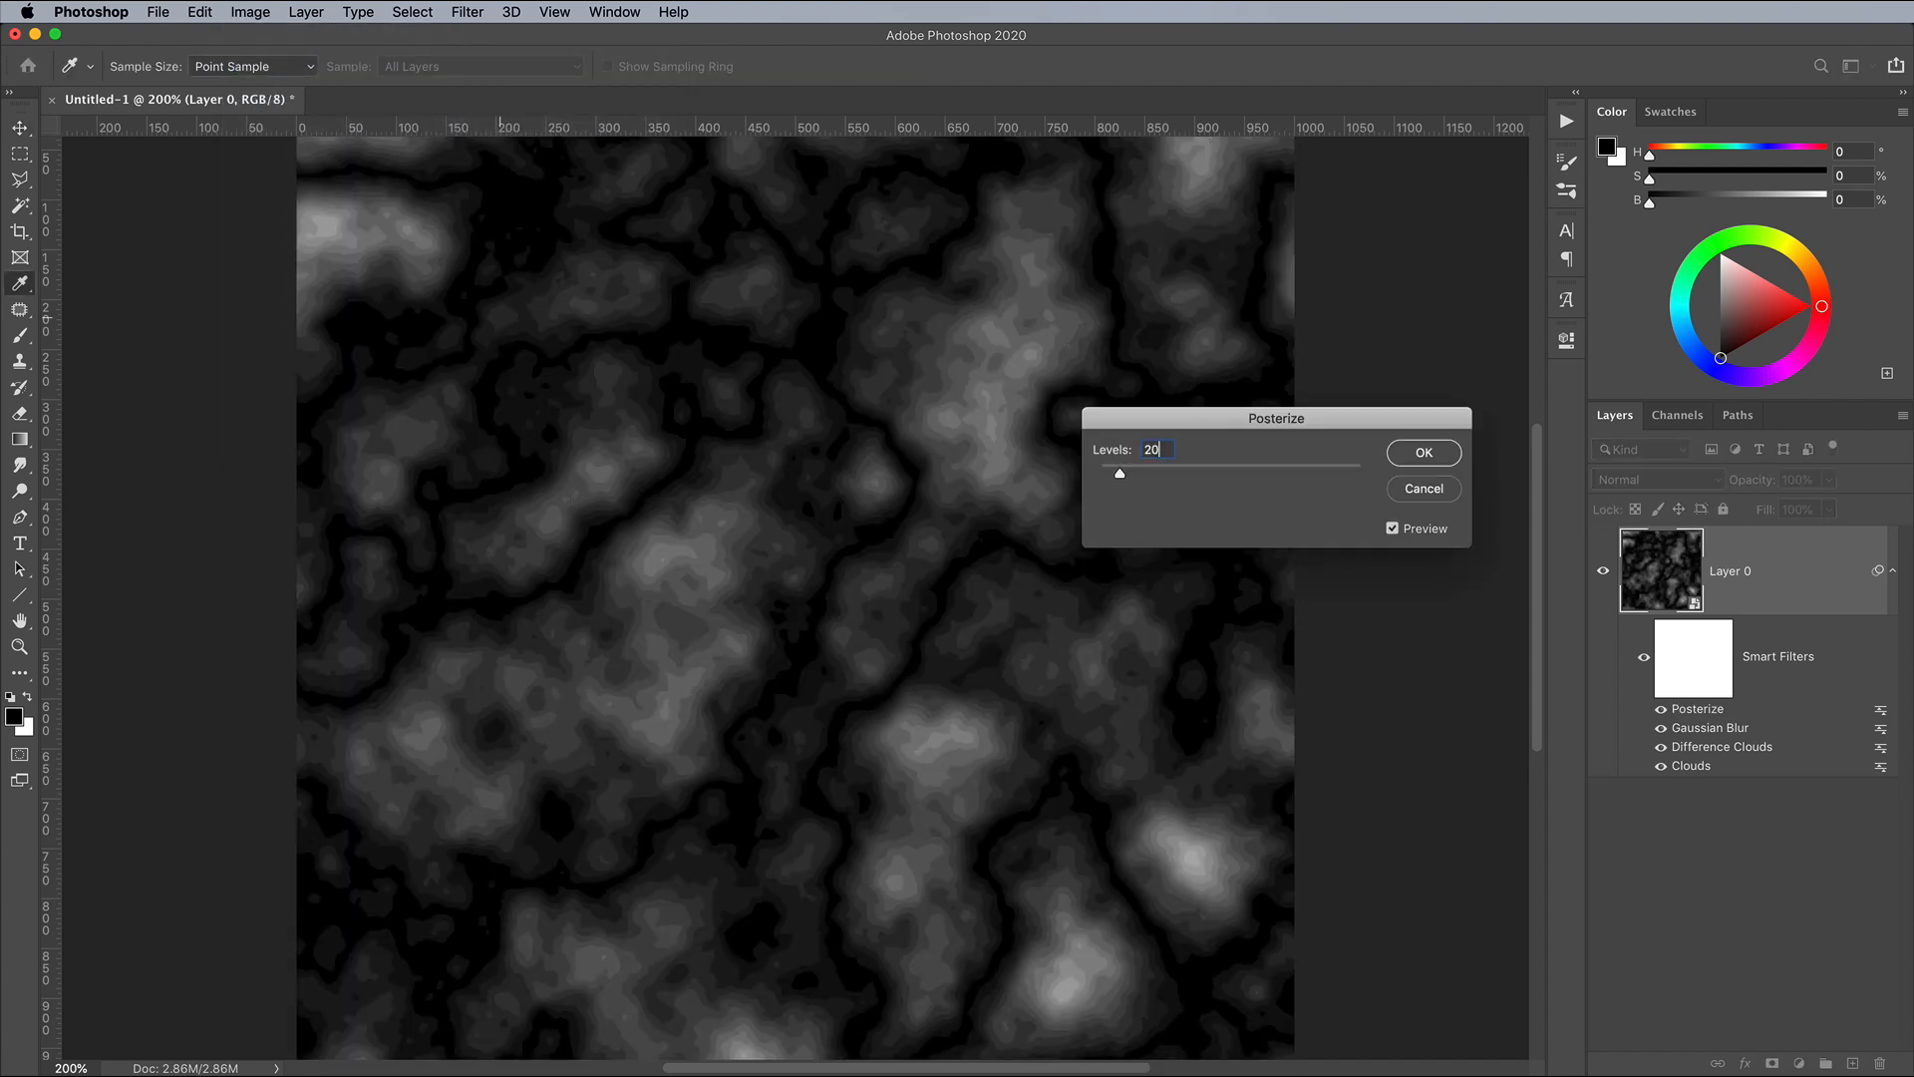
{"action": "left_click", "coordinate": [1423, 453]}
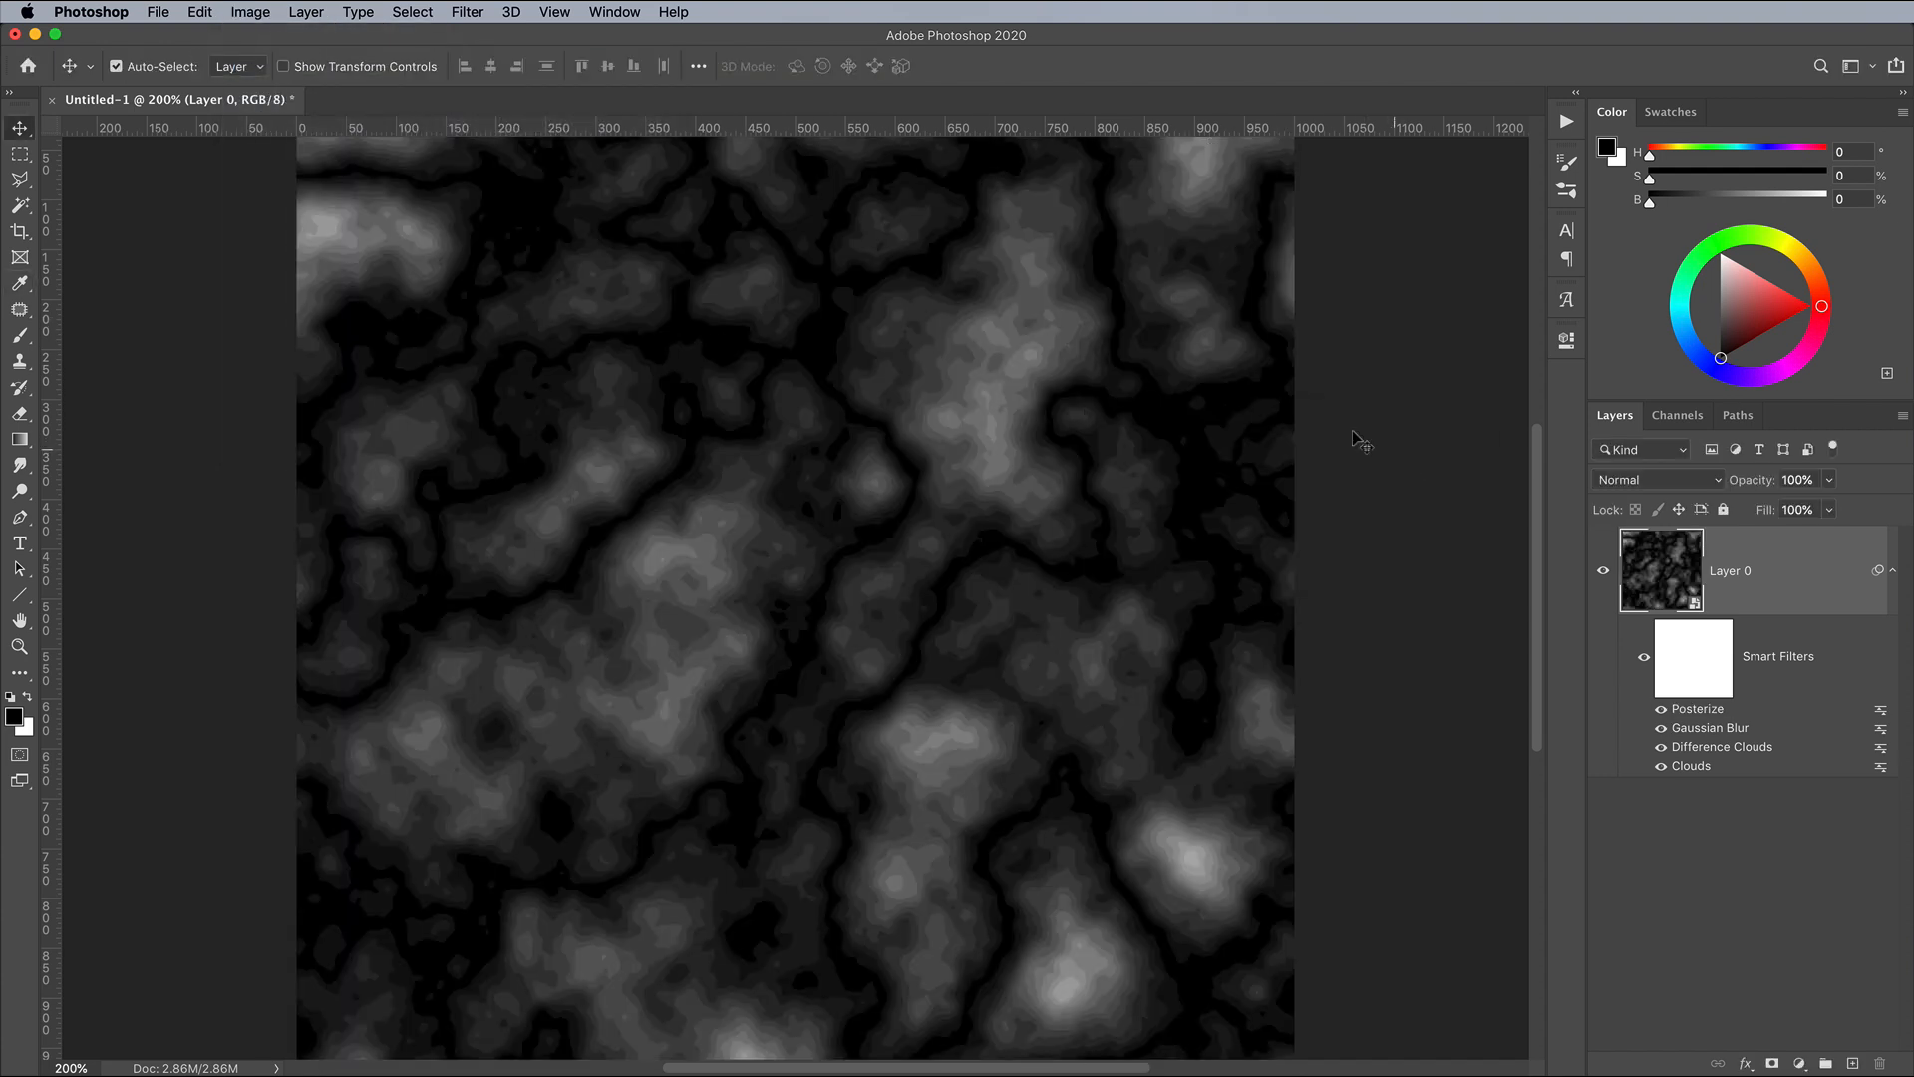
- Apply the Find Edges stylize filter to turn the posterized clouds into contour lines
{"action": "left_click", "coordinate": [476, 14]}
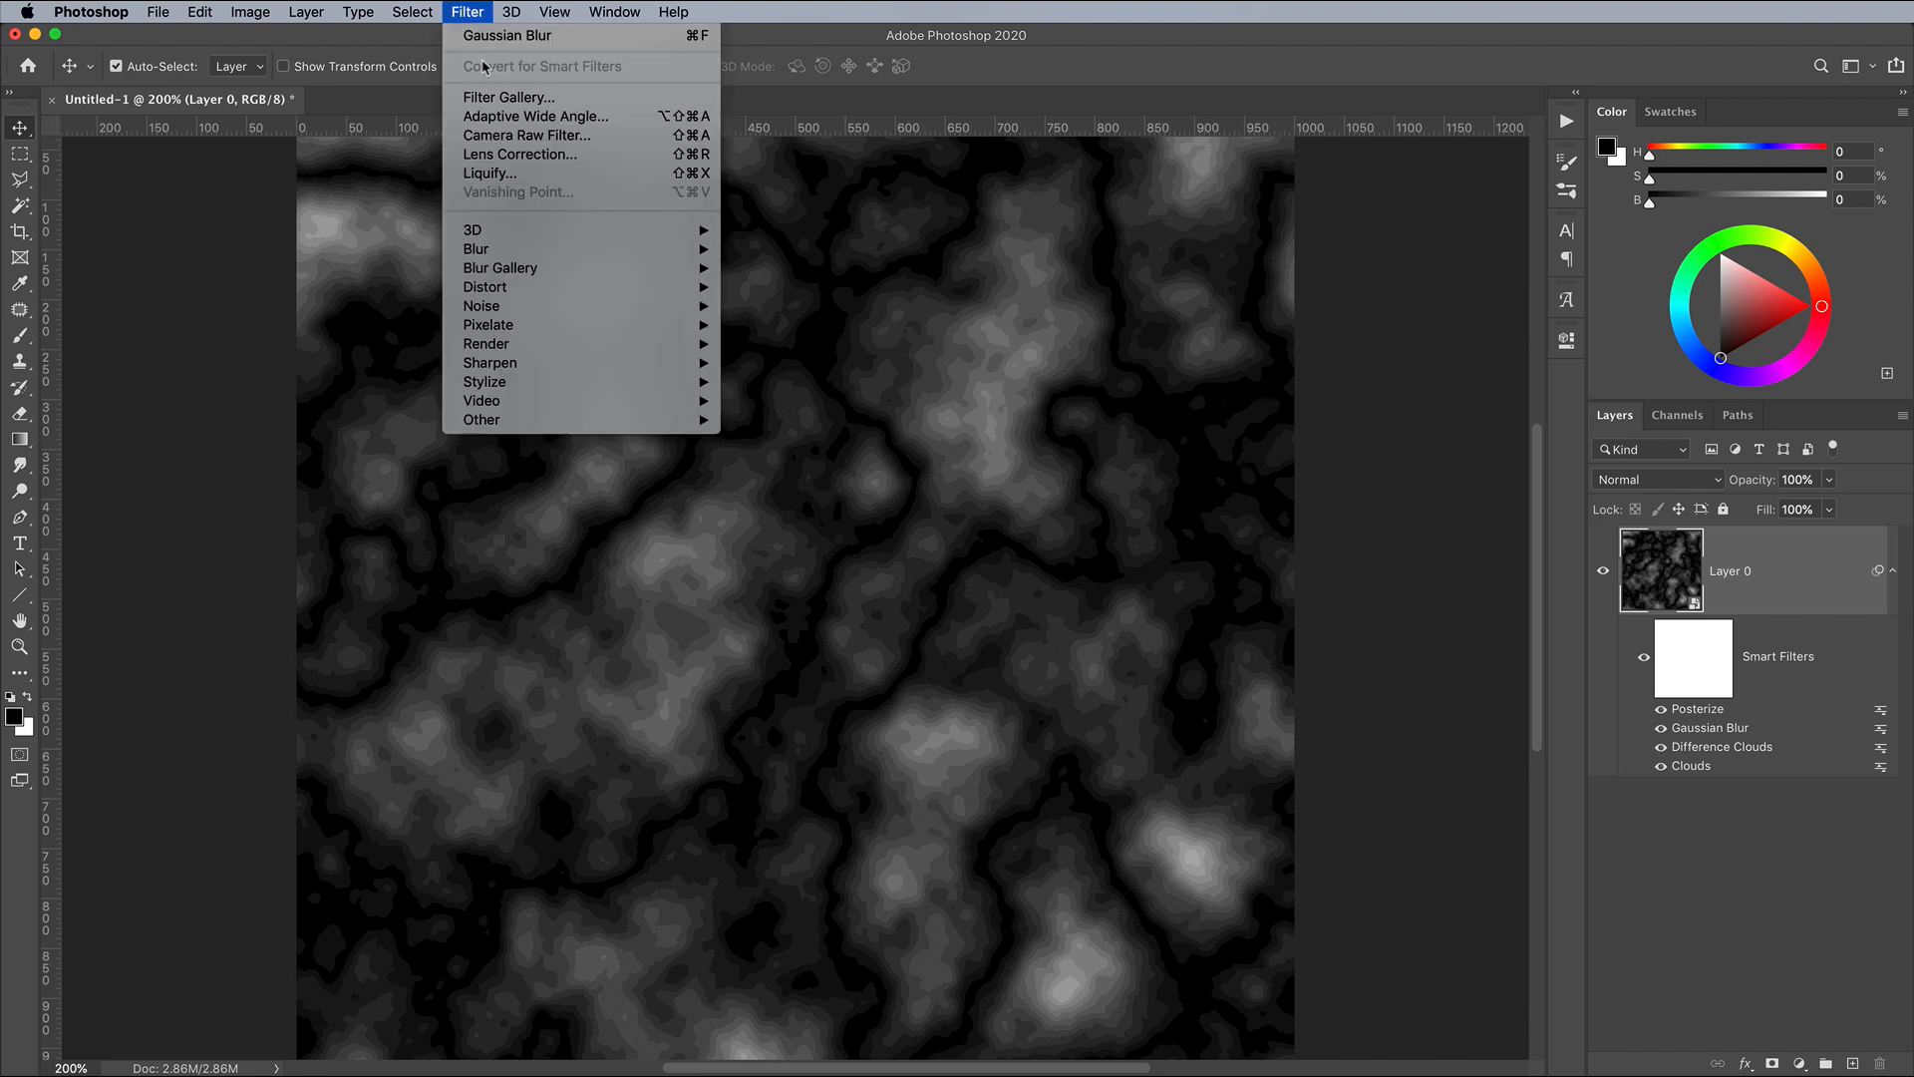
{"action": "mouse_move", "coordinate": [555, 383]}
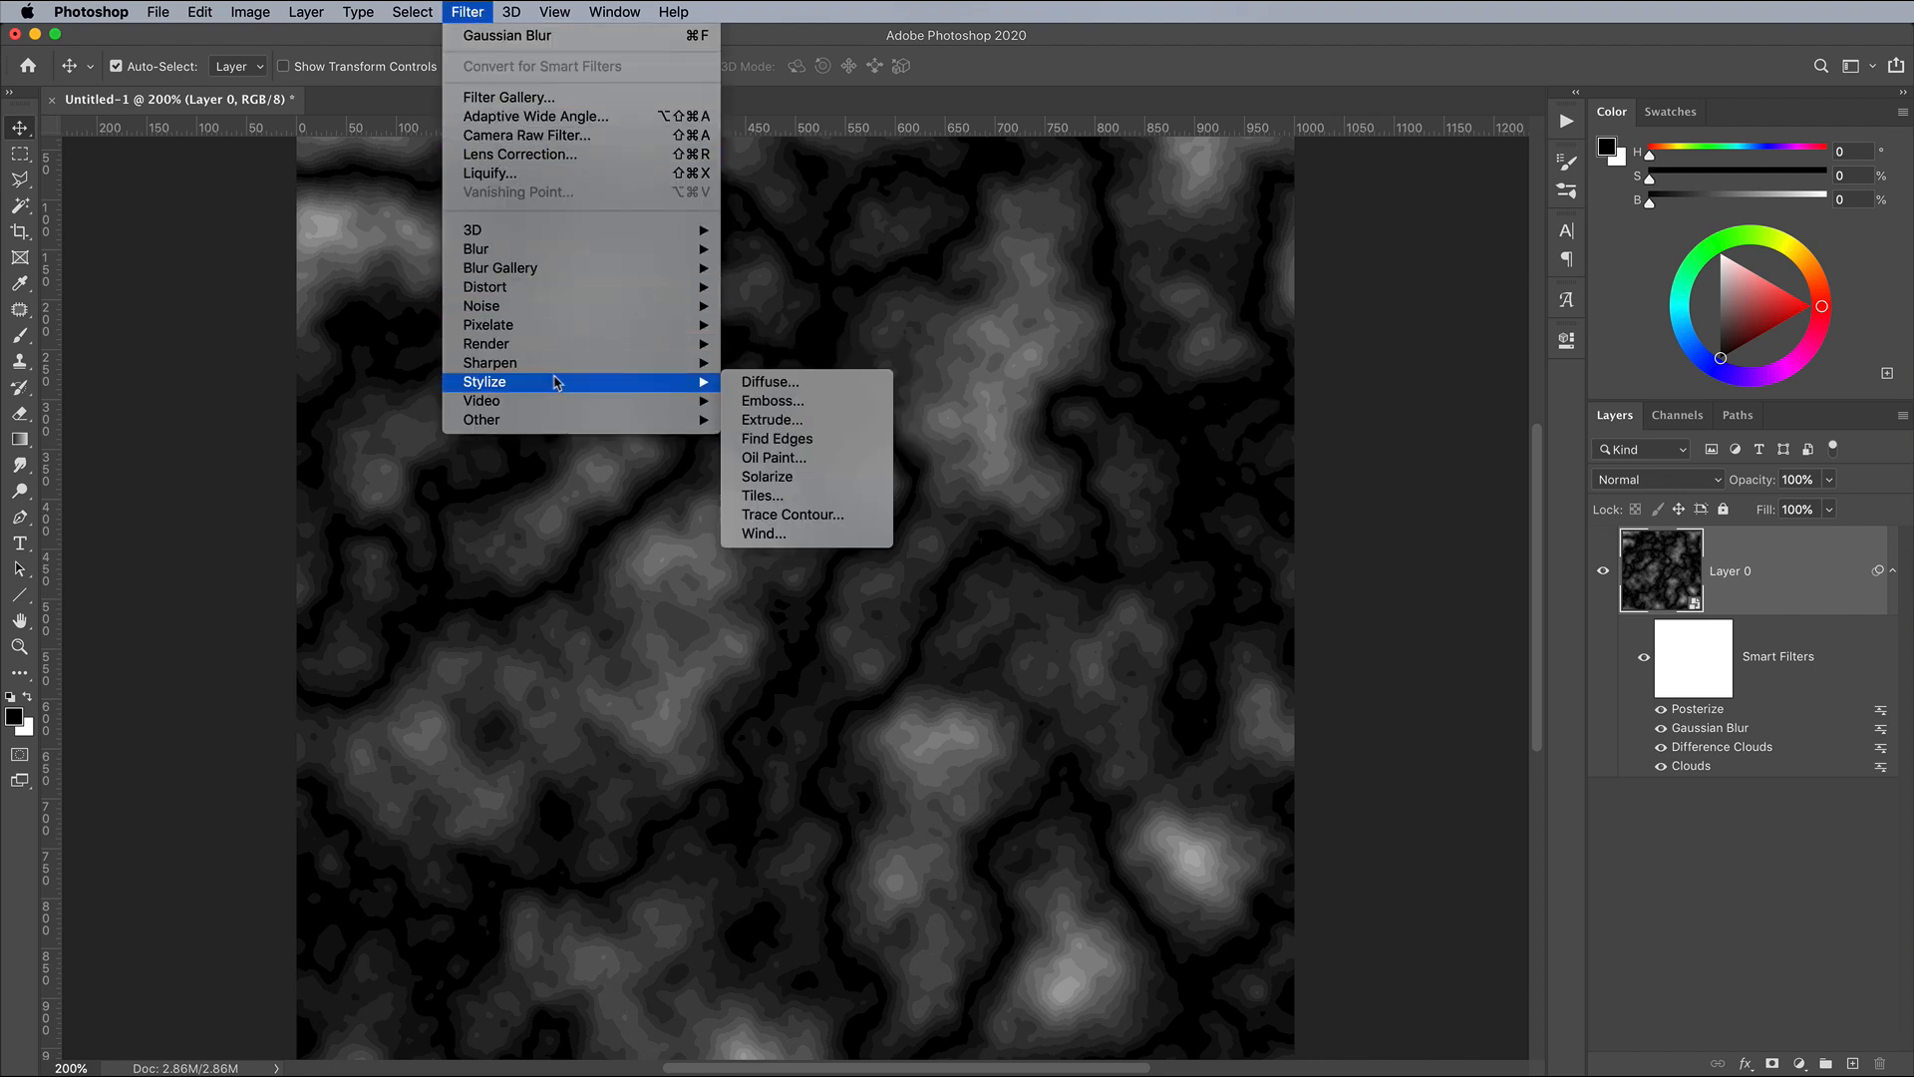
{"action": "left_click", "coordinate": [789, 439]}
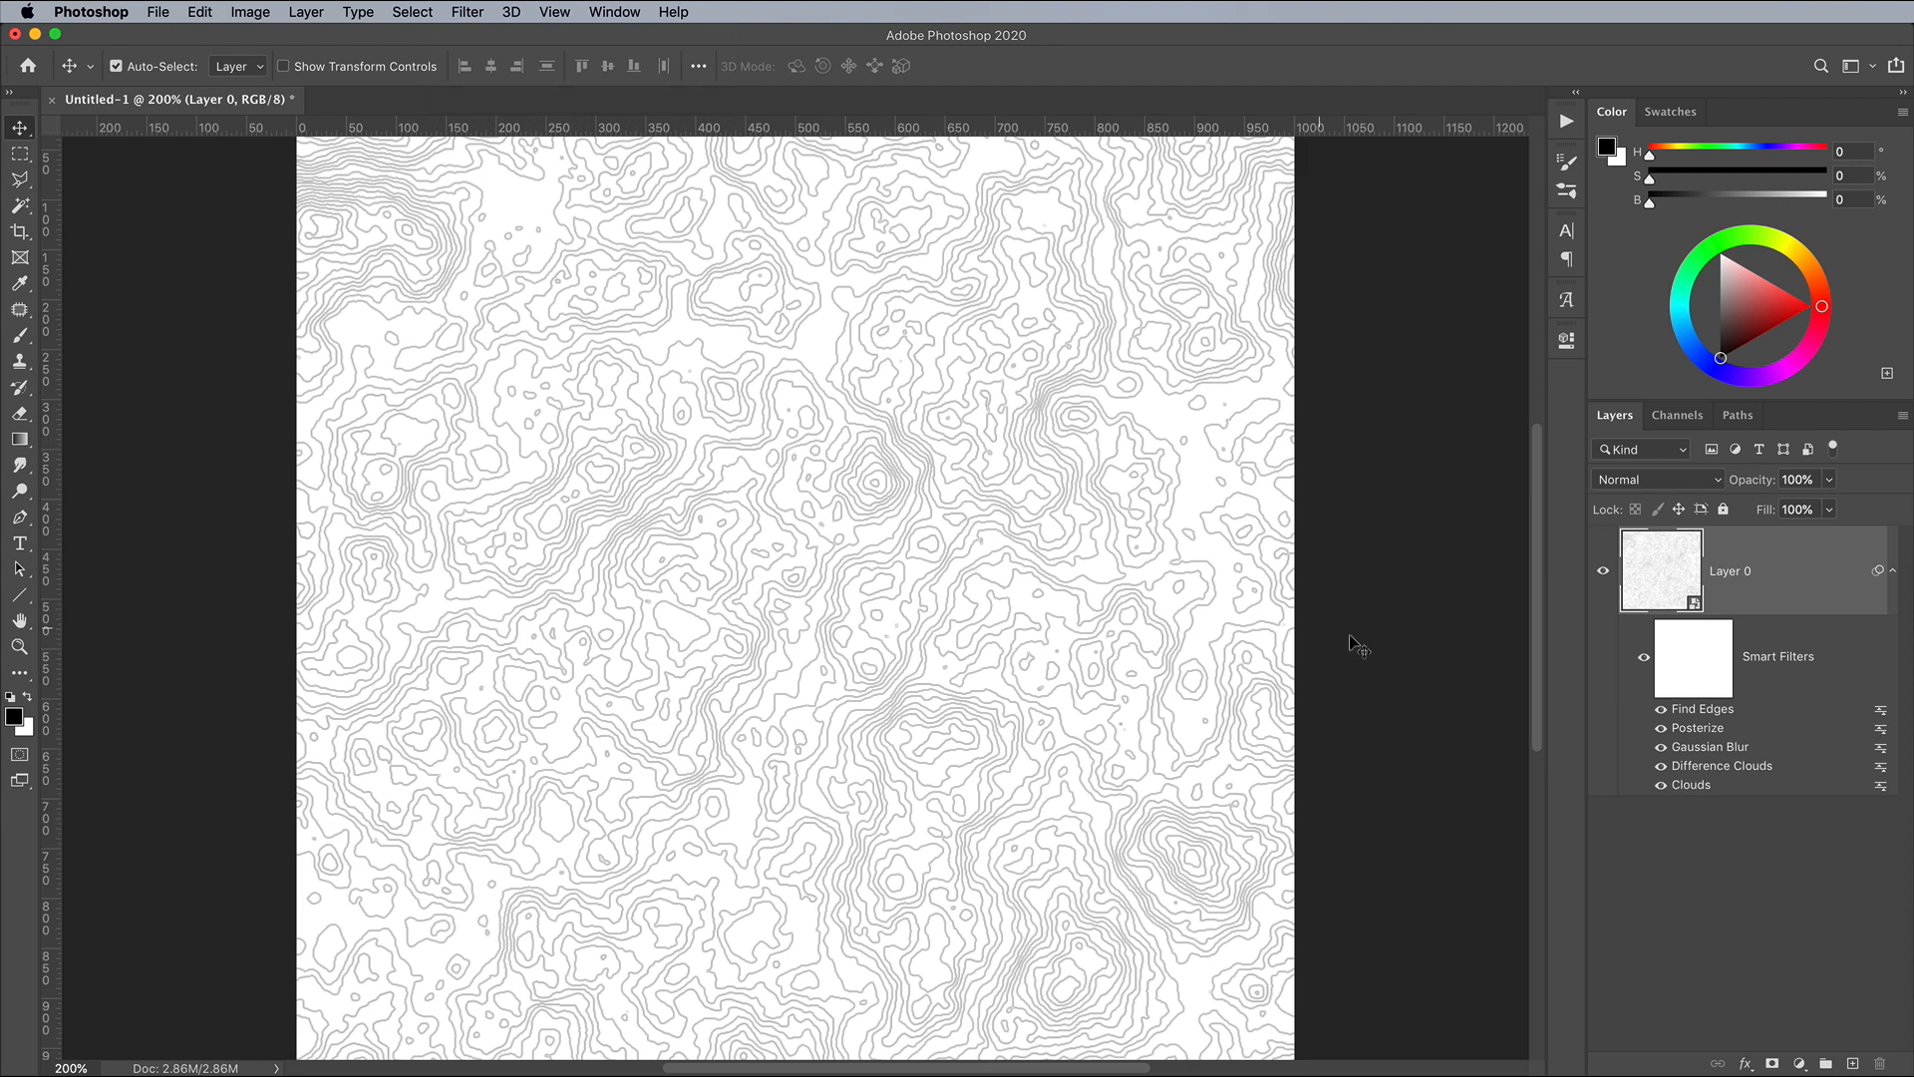
- Re-run the Clouds and Difference Clouds smart filters several times to generate a different contour pattern
{"action": "double_click", "coordinate": [1684, 785]}
{"action": "double_click", "coordinate": [1685, 785]}
{"action": "double_click", "coordinate": [1685, 788]}
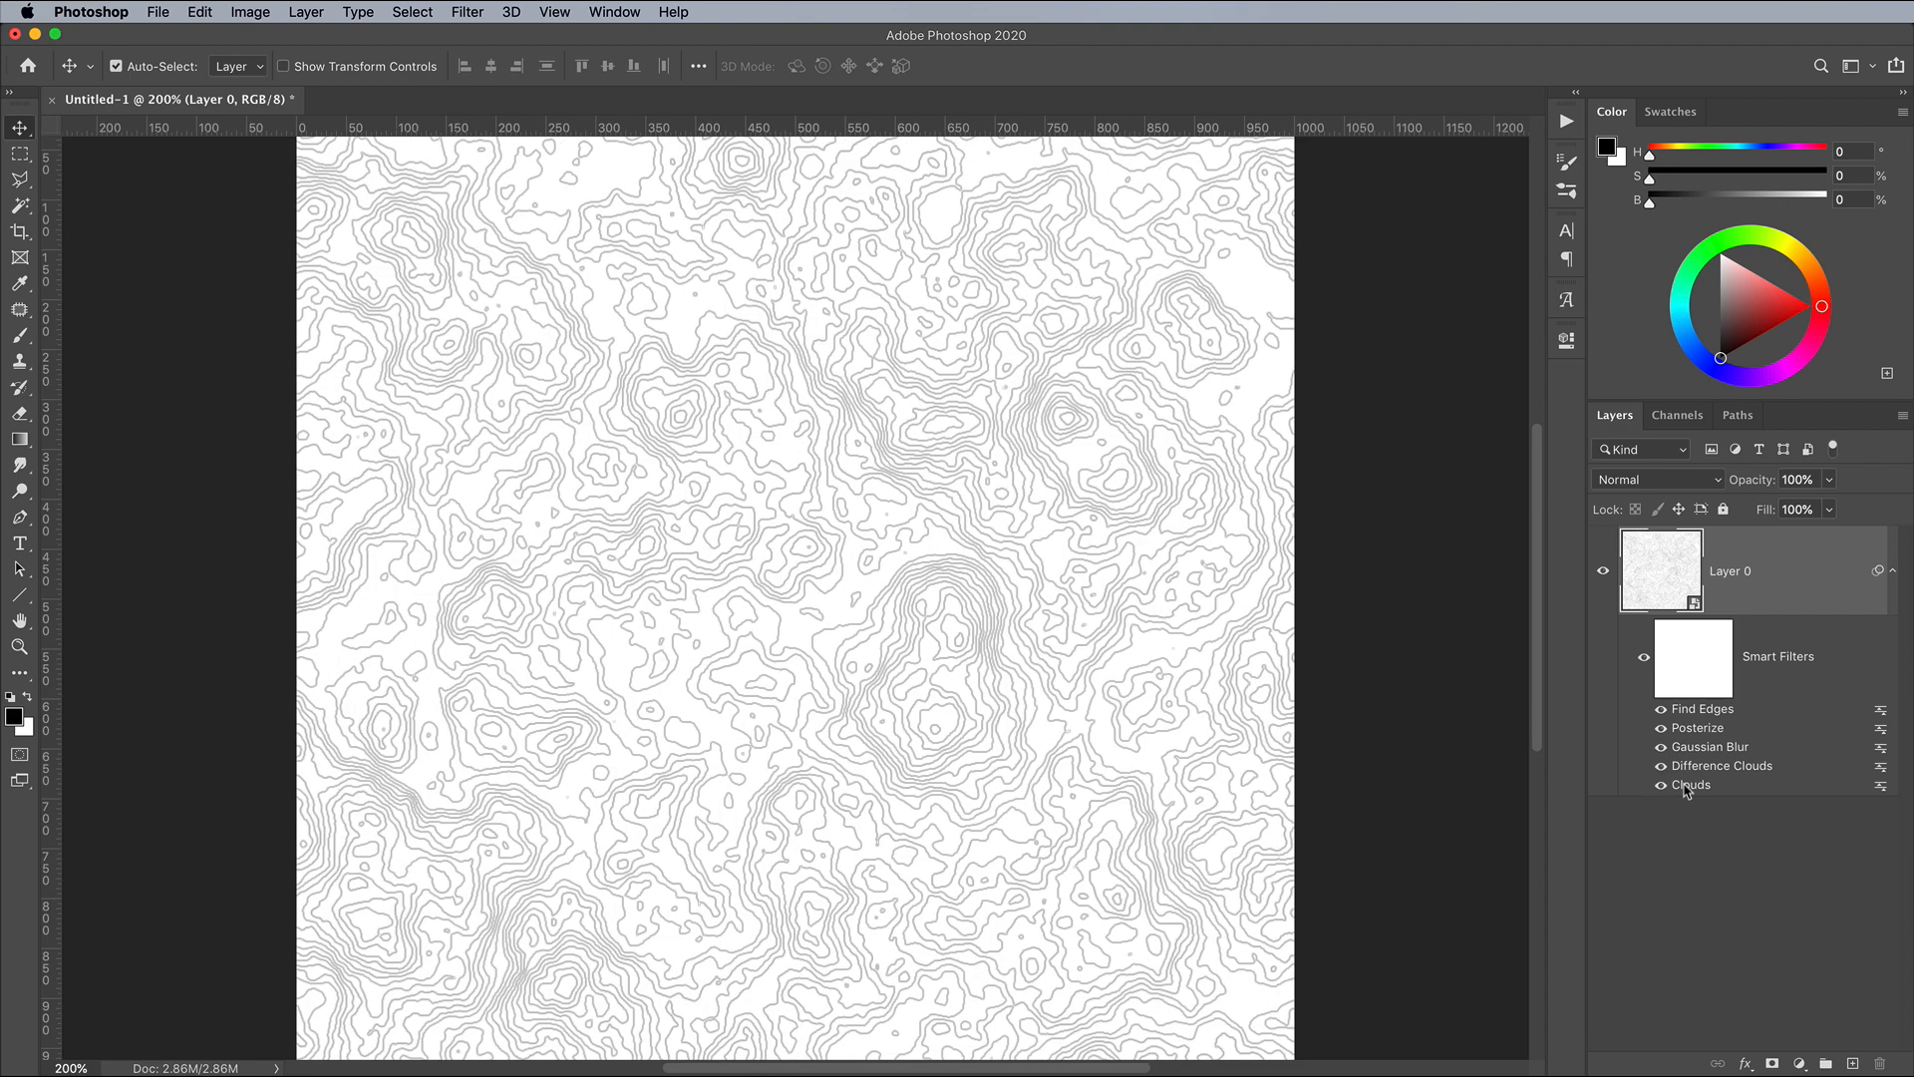
{"action": "double_click", "coordinate": [1692, 767]}
{"action": "double_click", "coordinate": [1692, 767]}
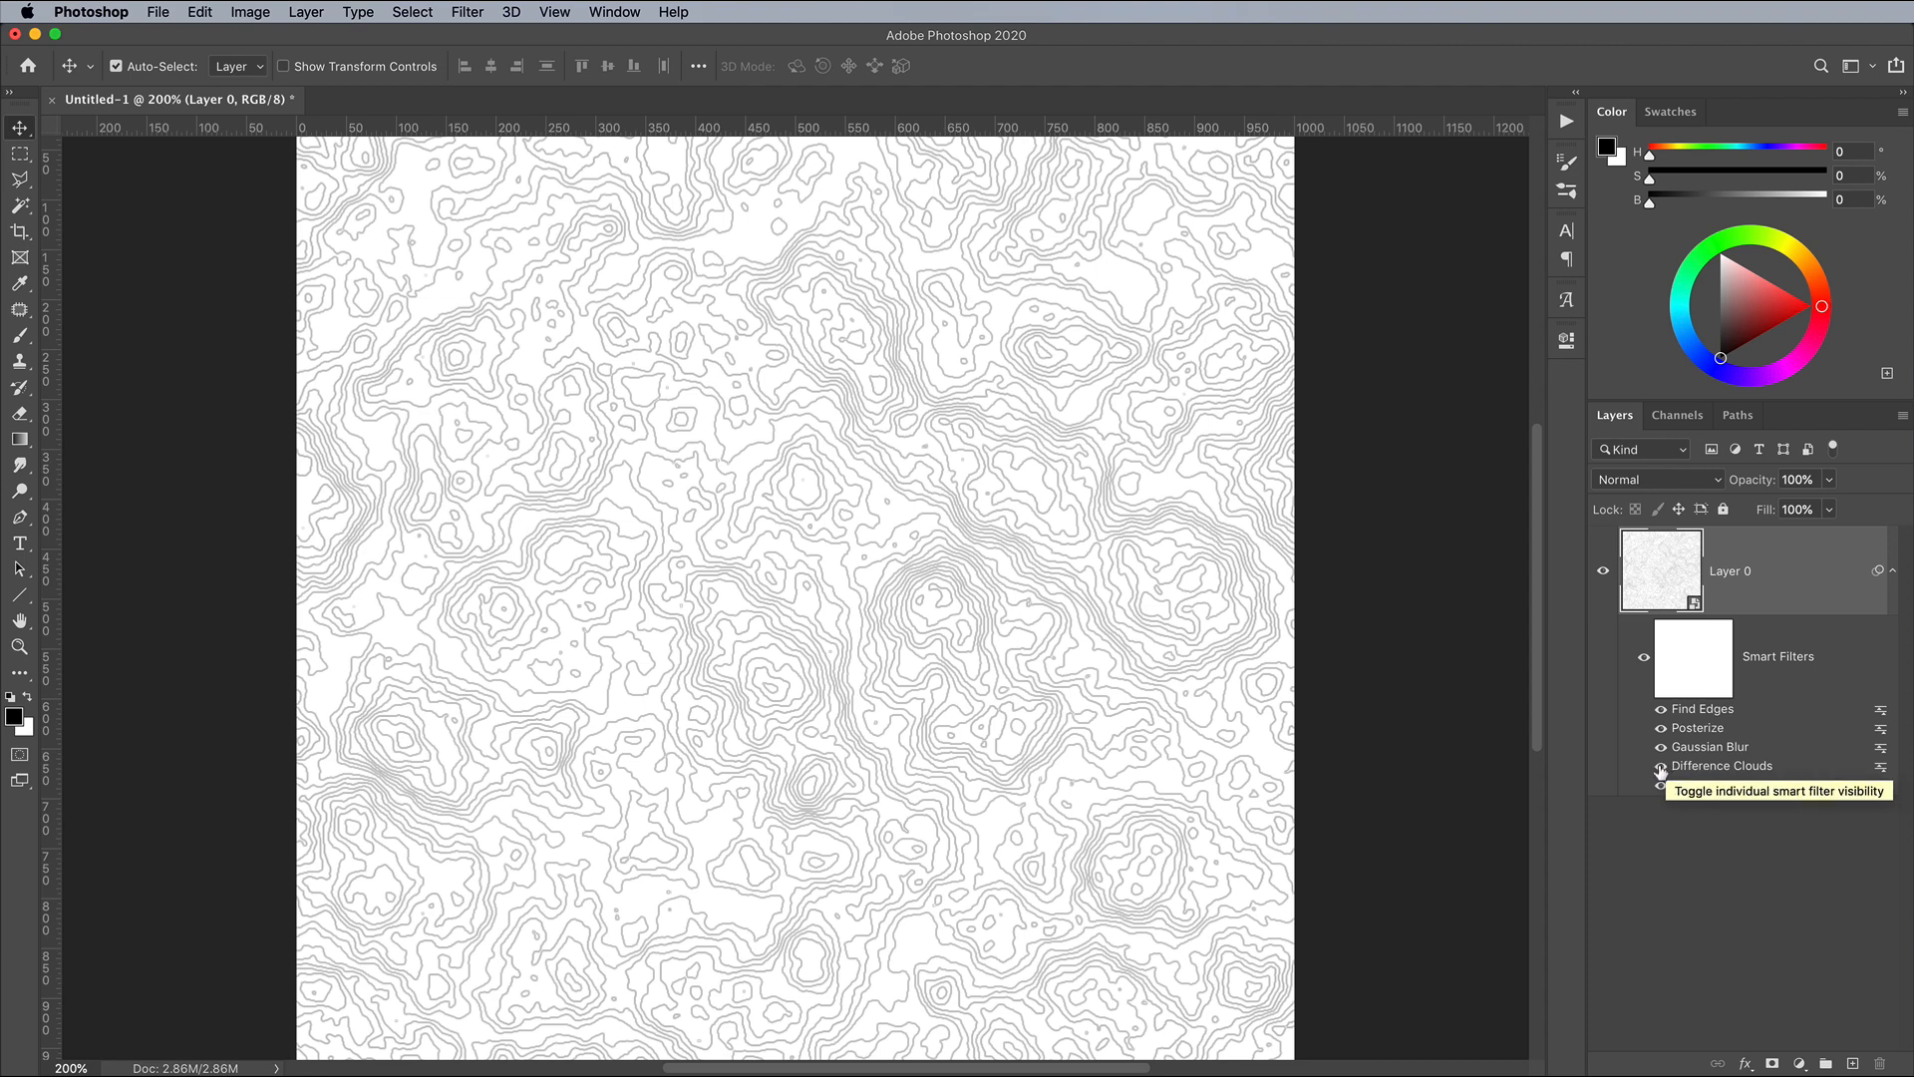
- Compare the contour pattern with the Difference Clouds smart filter hidden and shown, leaving it shown
{"action": "left_click", "coordinate": [1660, 766]}
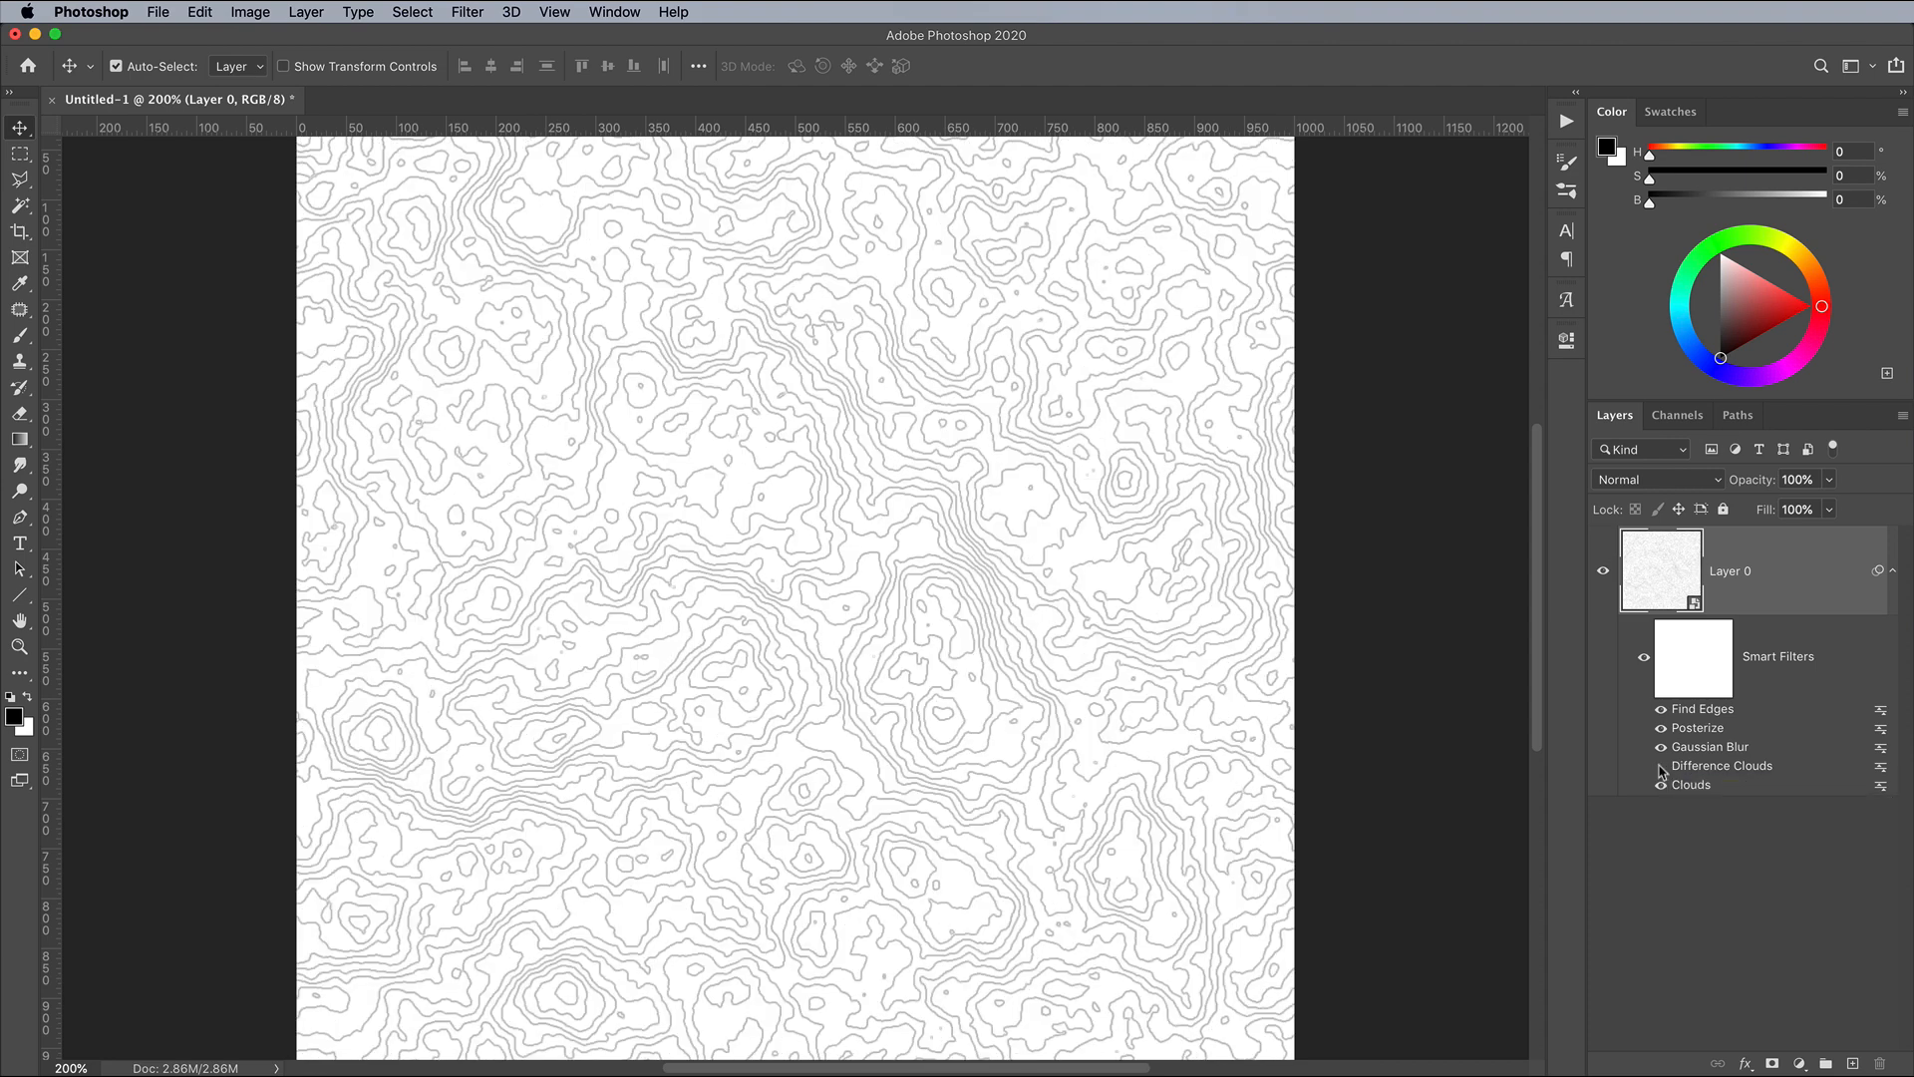
{"action": "left_click", "coordinate": [1661, 767]}
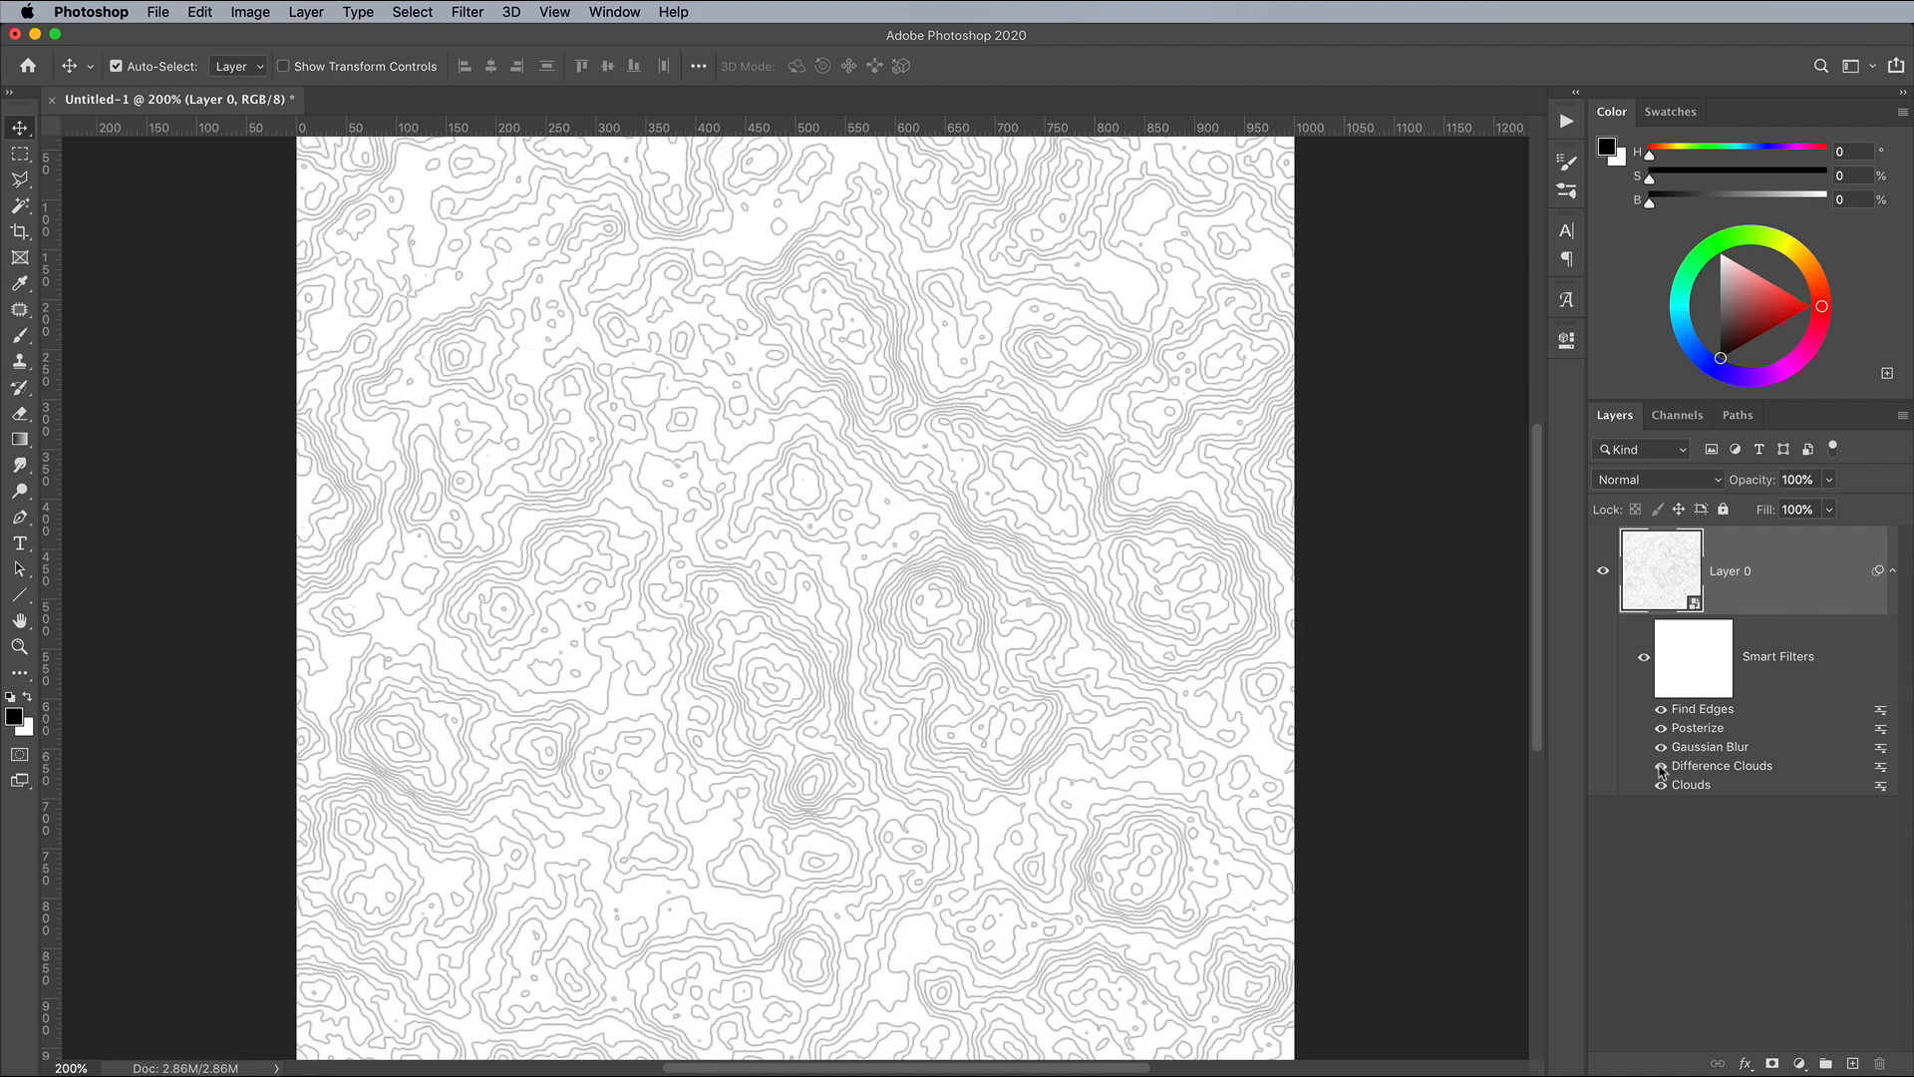
{"action": "key", "text": "super+plus"}
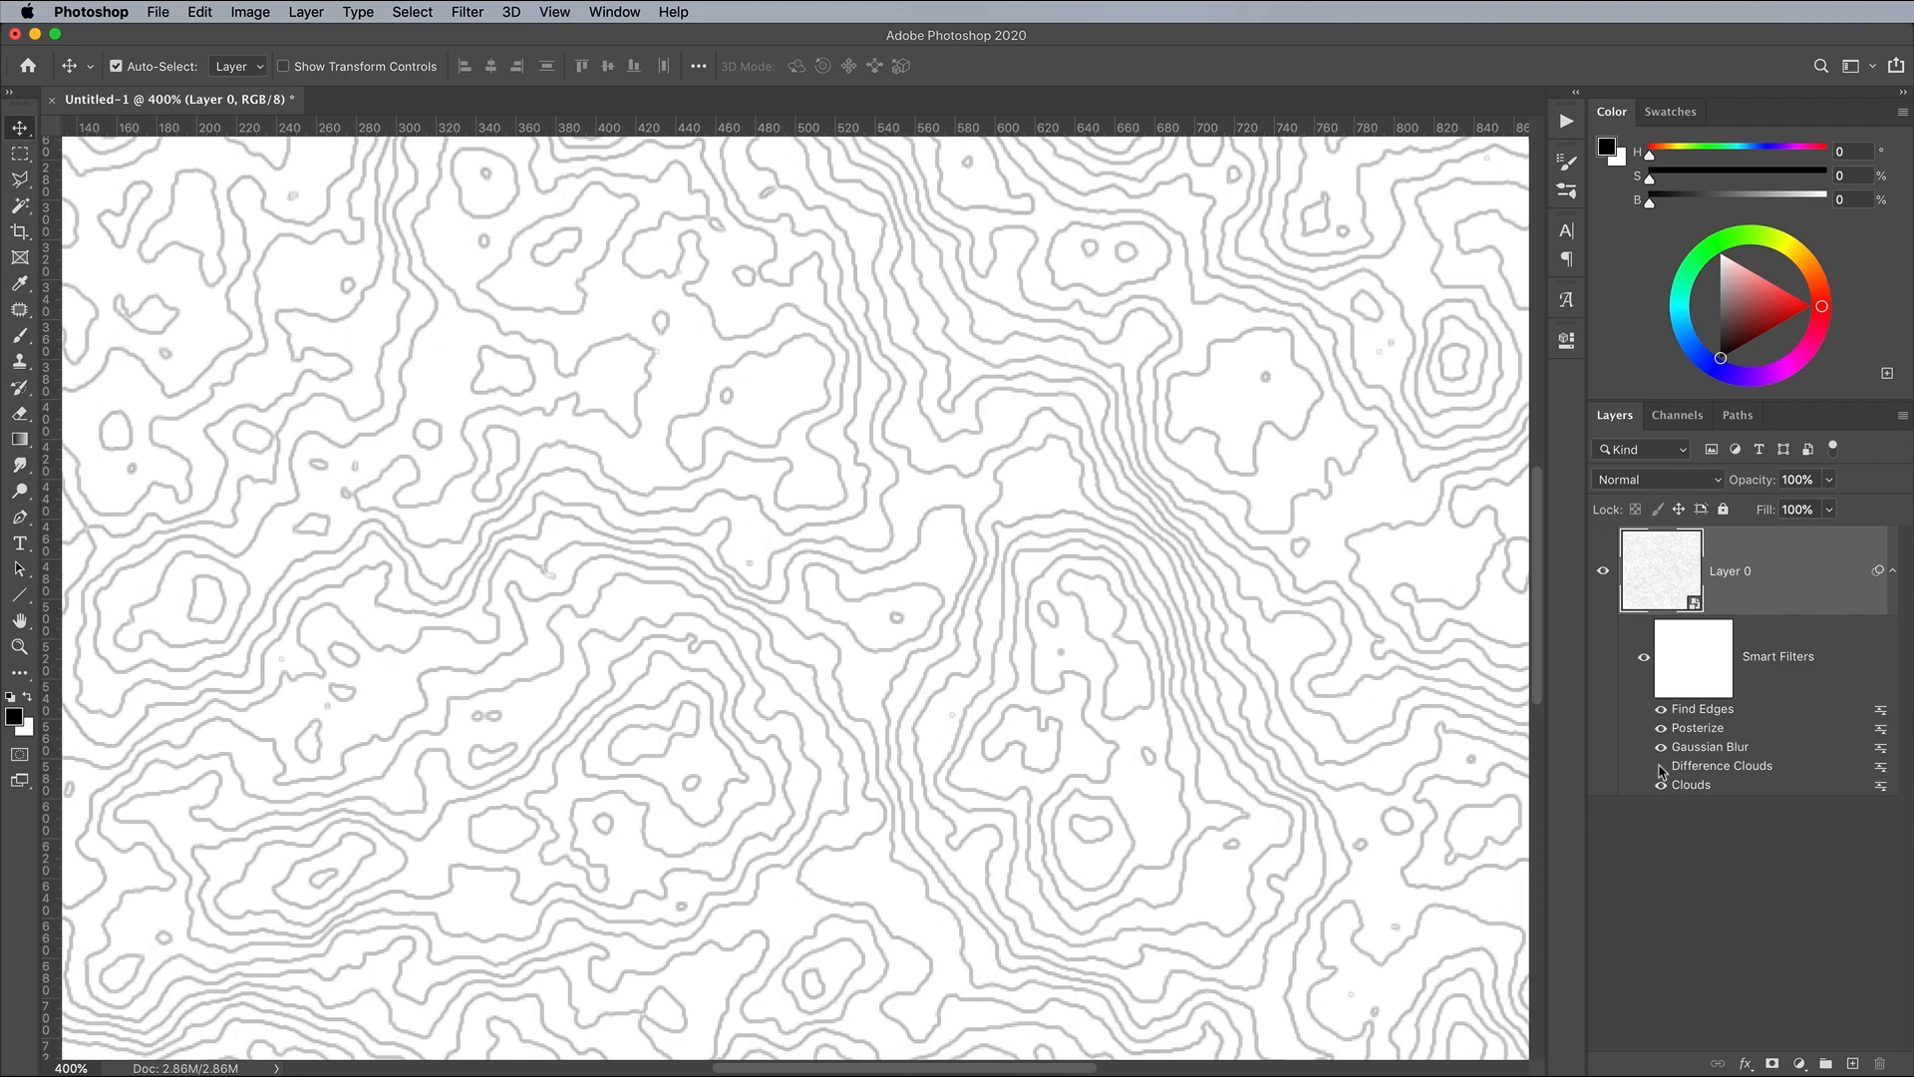
{"action": "left_click", "coordinate": [1660, 767]}
{"action": "key", "text": "super+minus"}
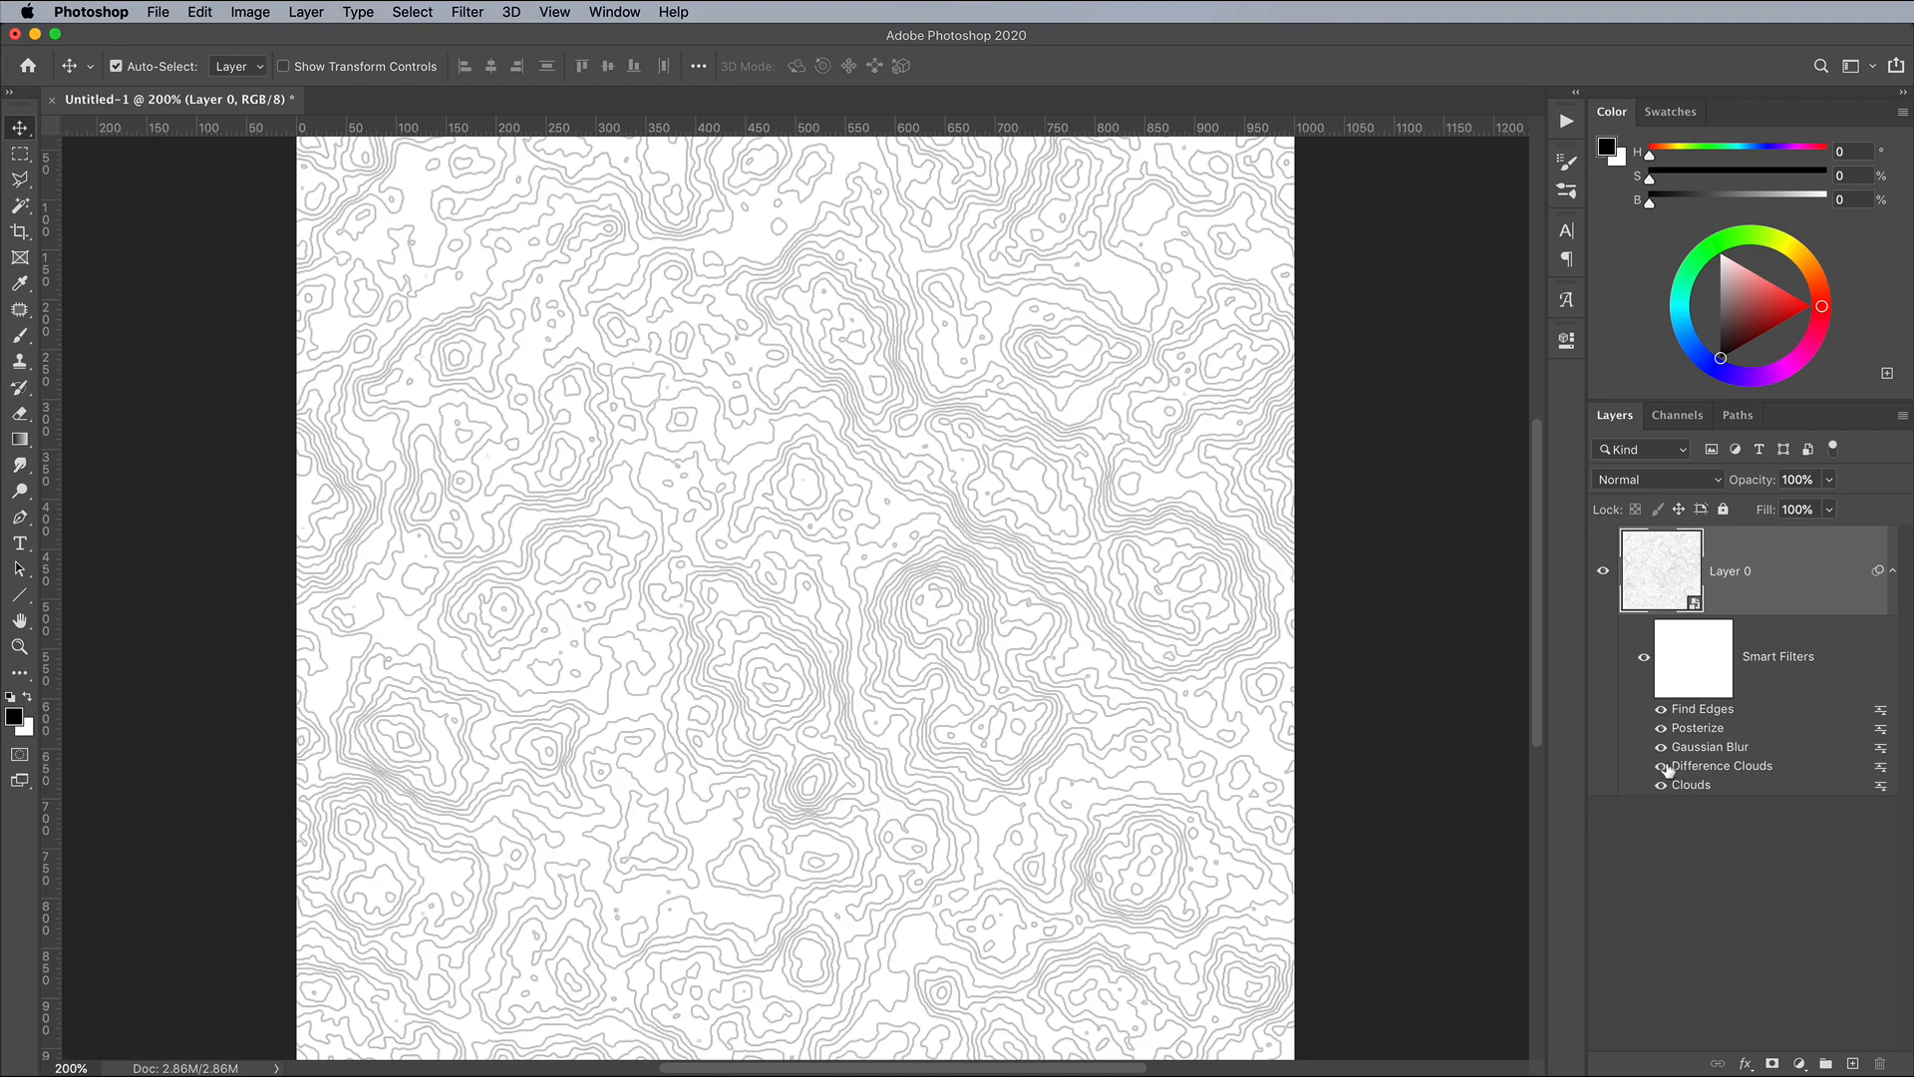
- Try a radius of 8.2 pixels in the existing Gaussian Blur smart filter
{"action": "double_click", "coordinate": [1700, 749]}
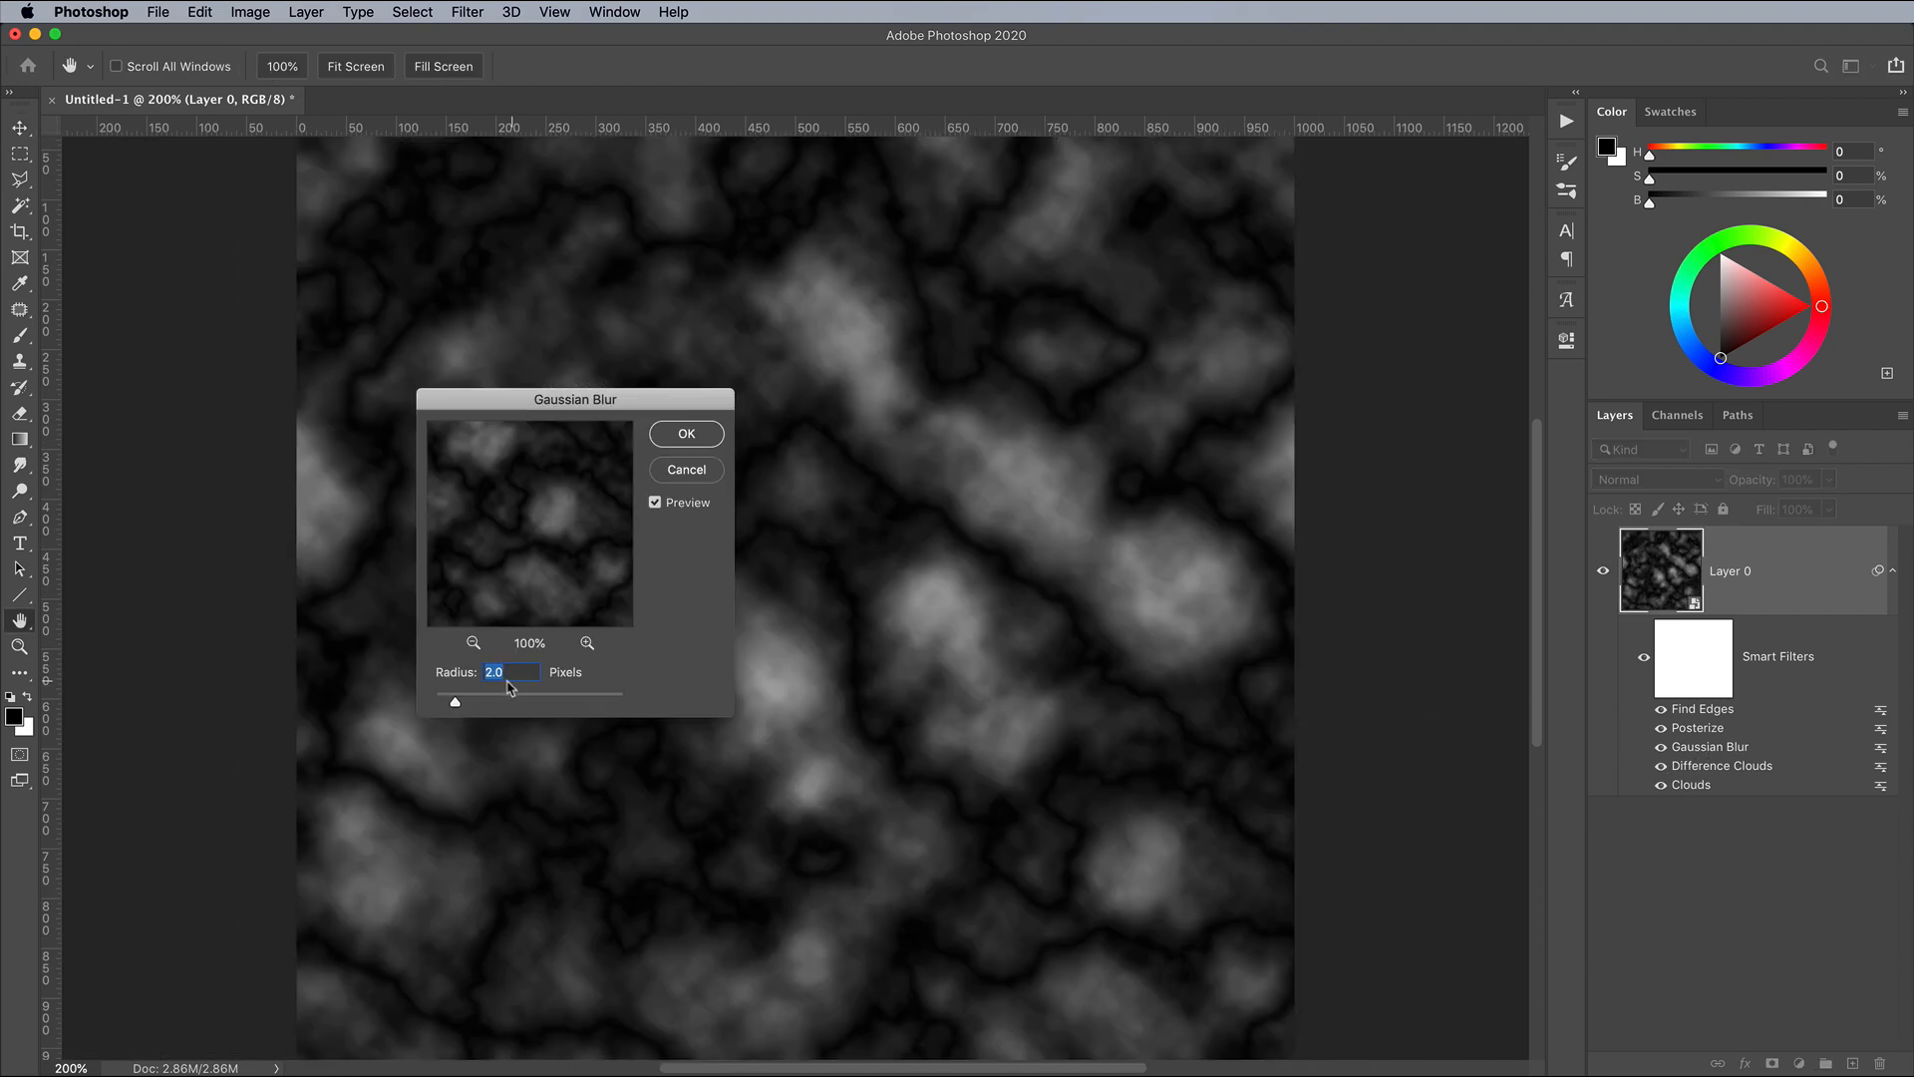
{"action": "left_click_drag", "start_coordinate": [500, 696], "coordinate": [504, 699]}
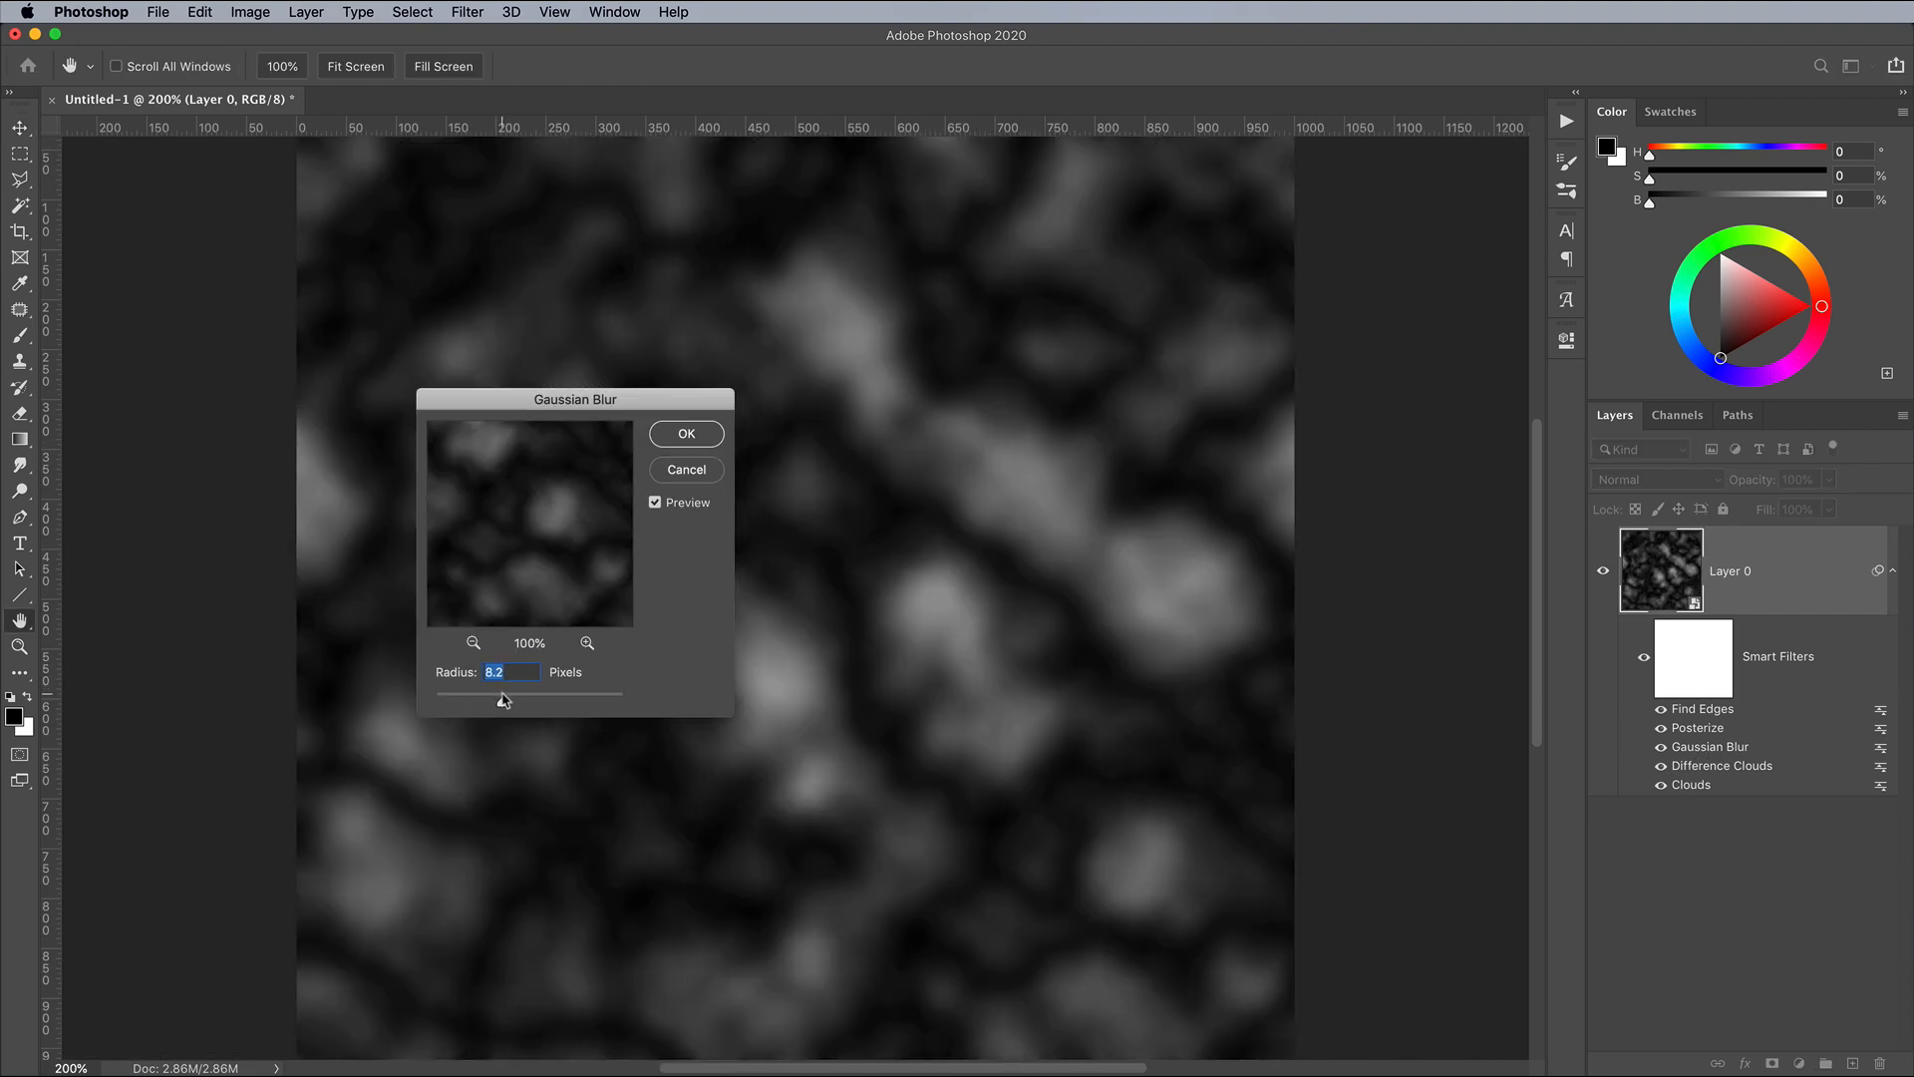
{"action": "left_click", "coordinate": [705, 443]}
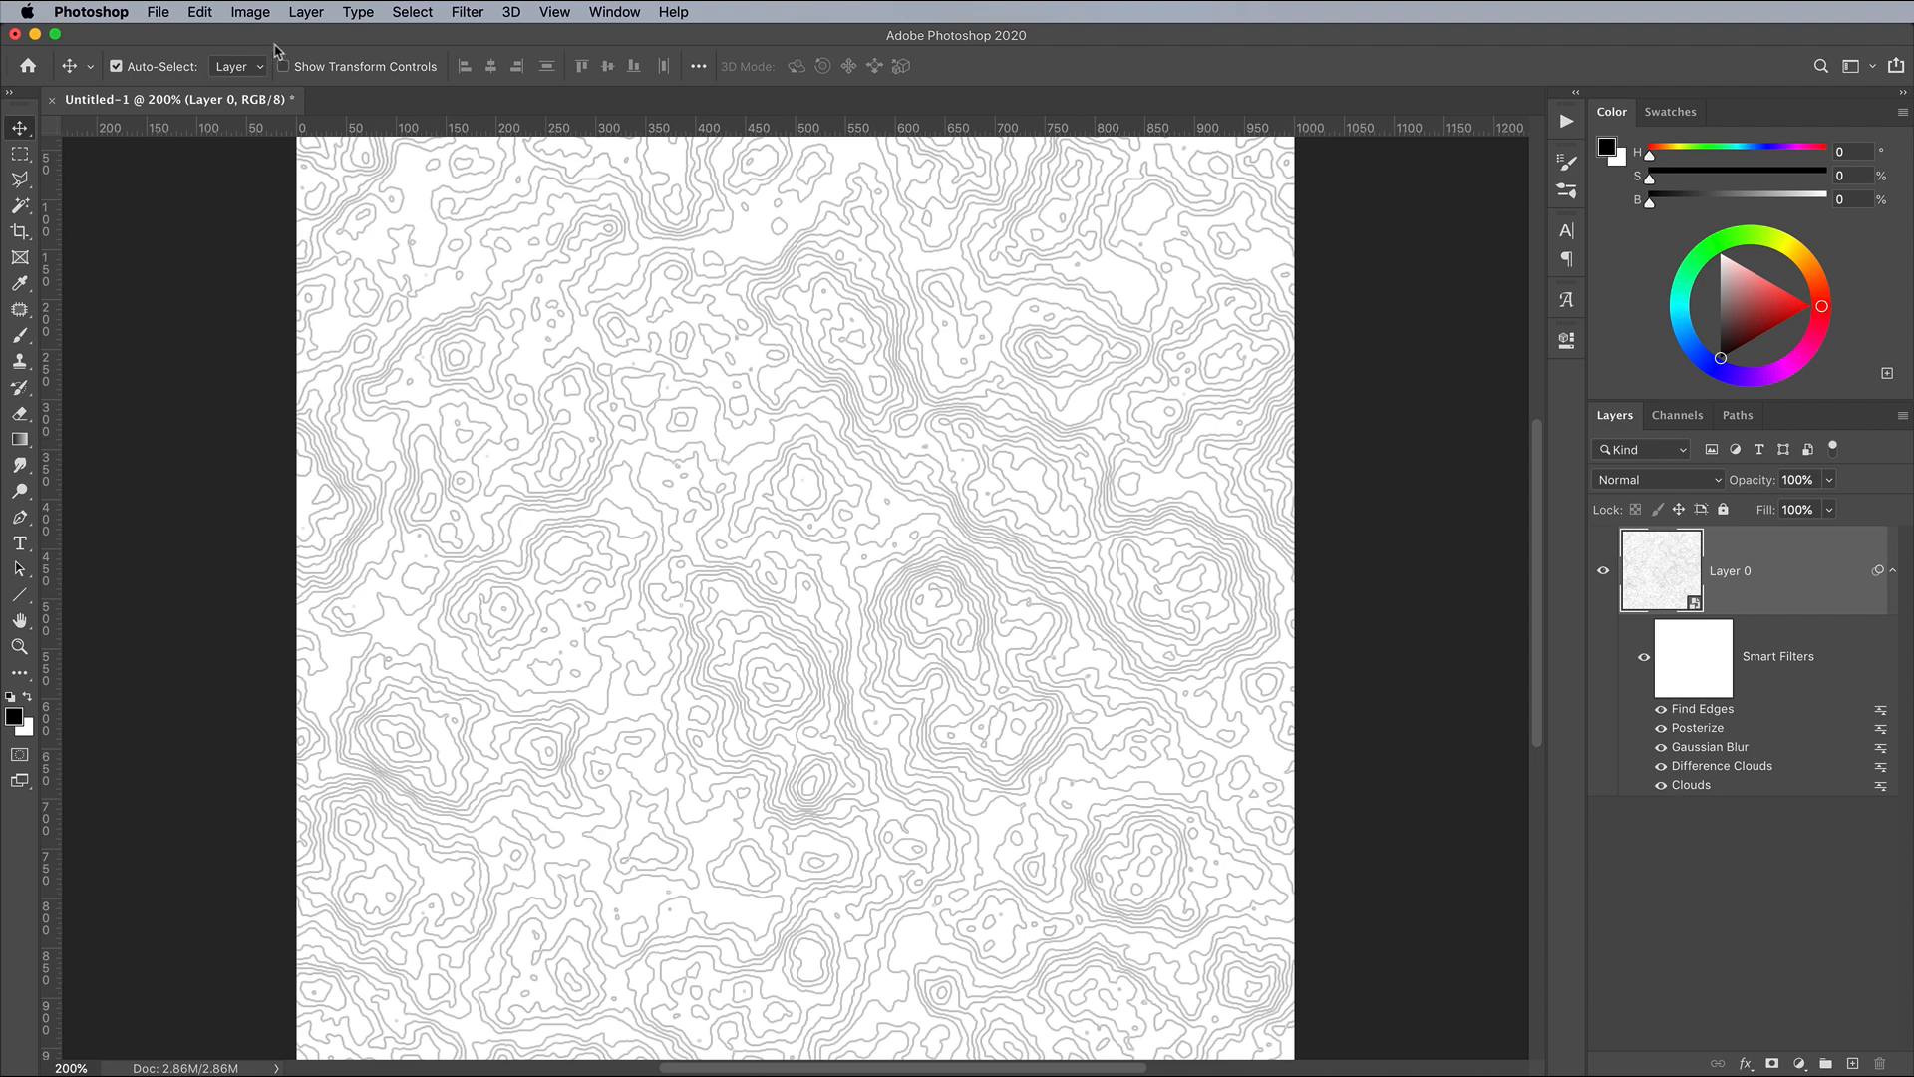
- Add a Brightness/Contrast adjustment to the contour layer with Use Legacy enabled and the contrast set to 100
{"action": "left_click", "coordinate": [251, 12]}
{"action": "mouse_move", "coordinate": [282, 68]}
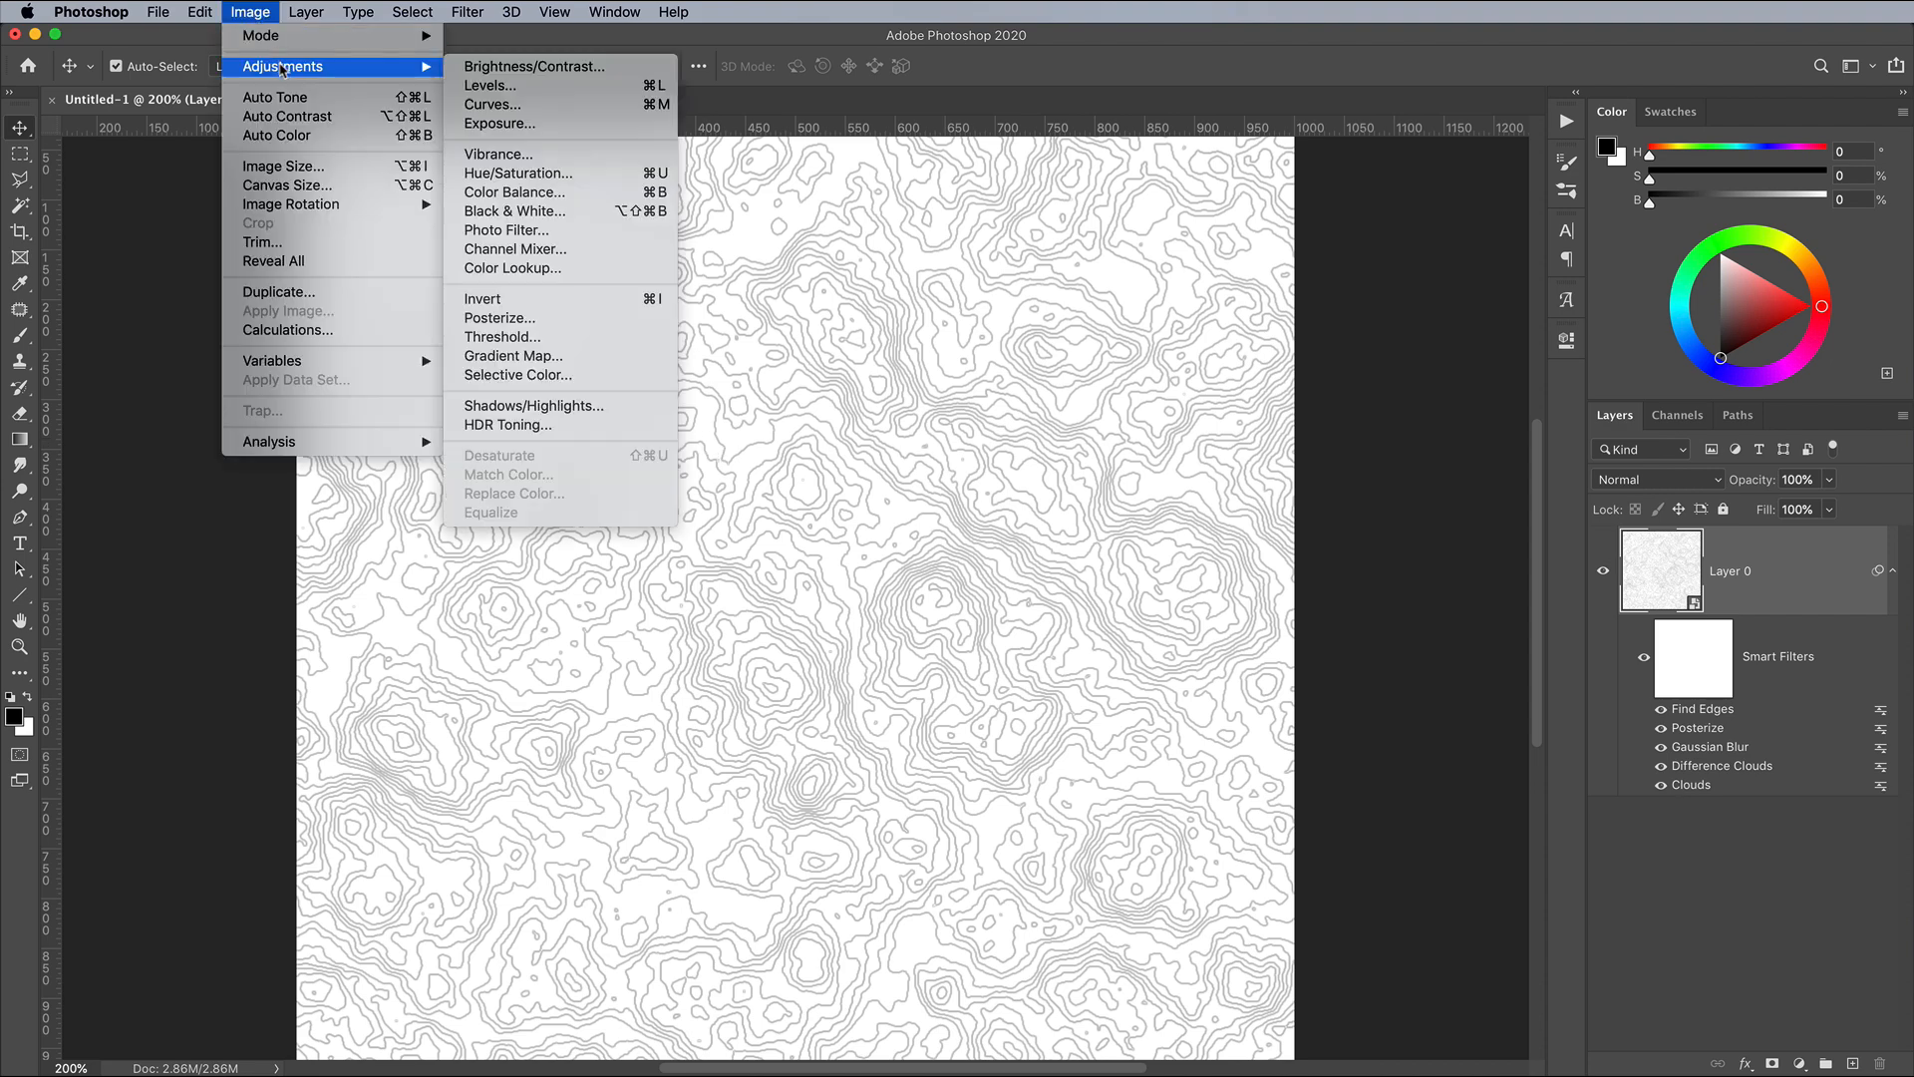
{"action": "left_click", "coordinate": [528, 66]}
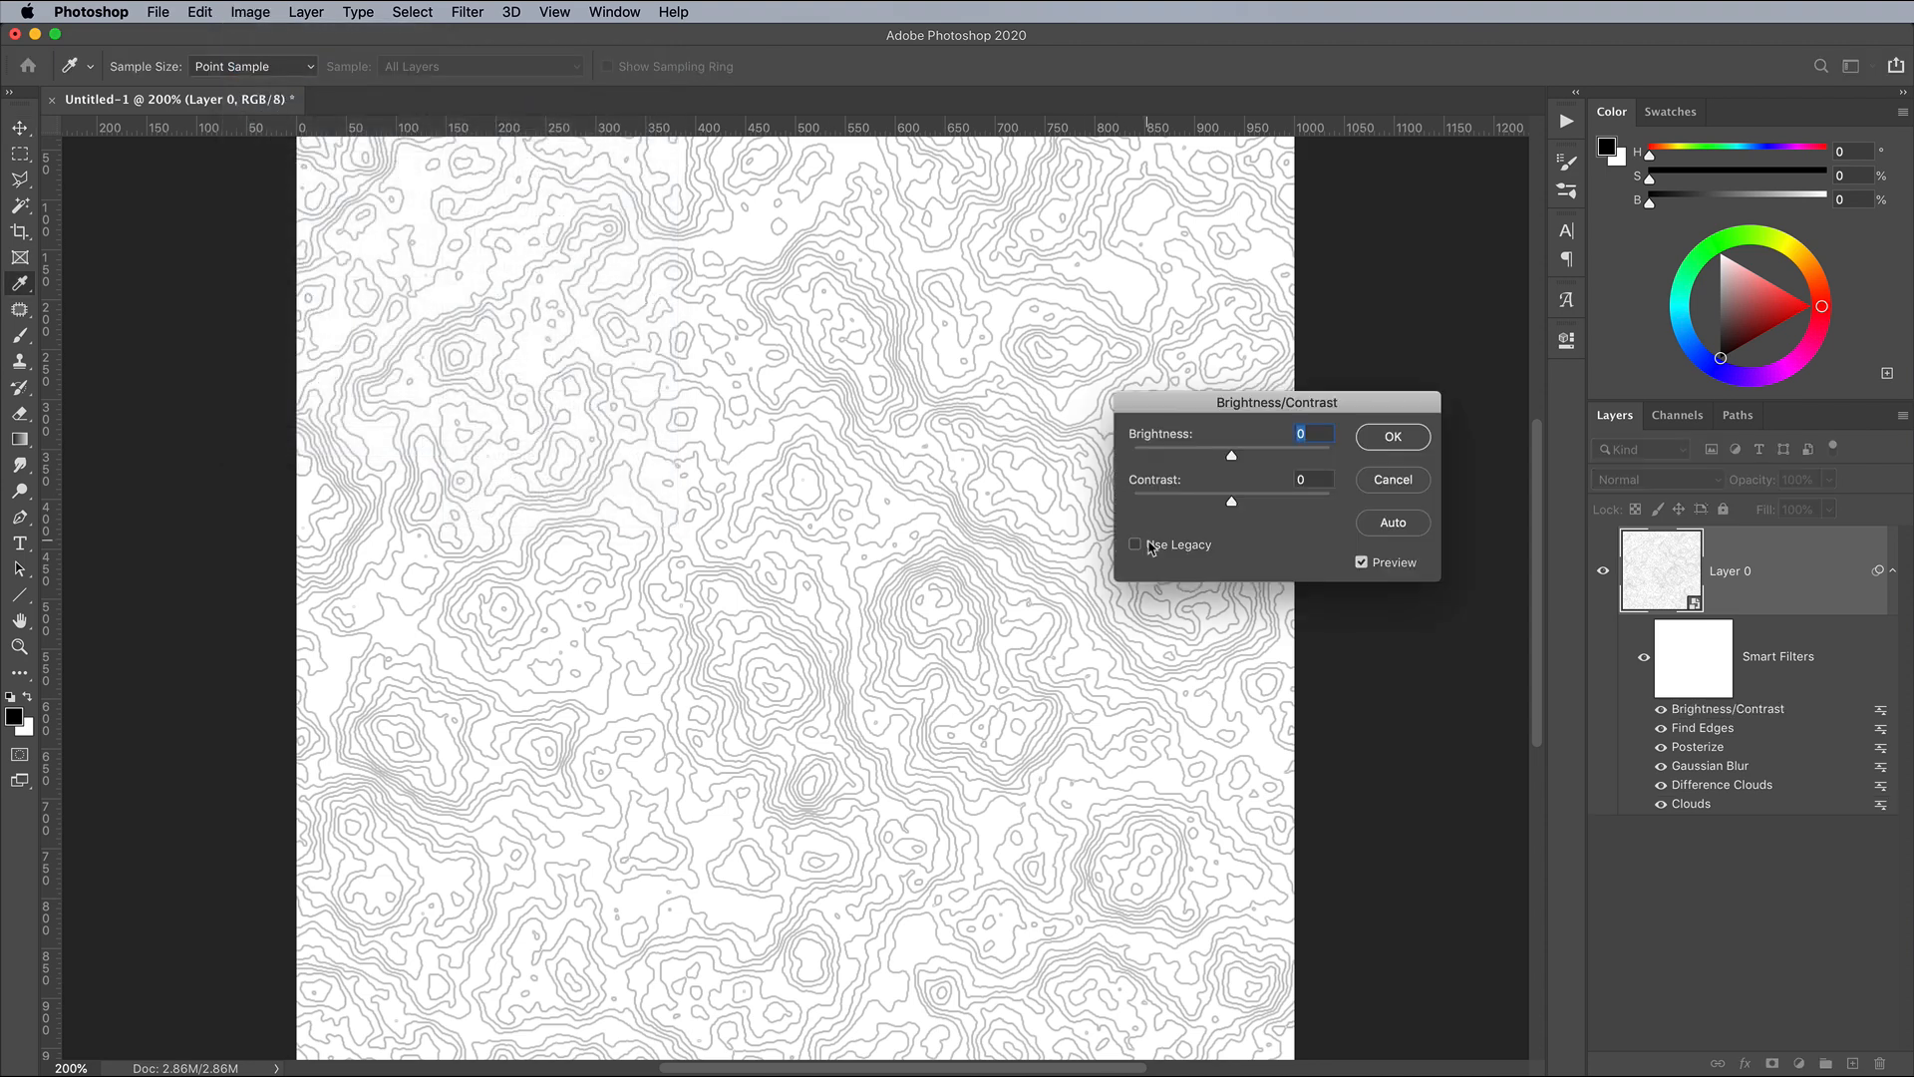
{"action": "left_click", "coordinate": [1156, 554]}
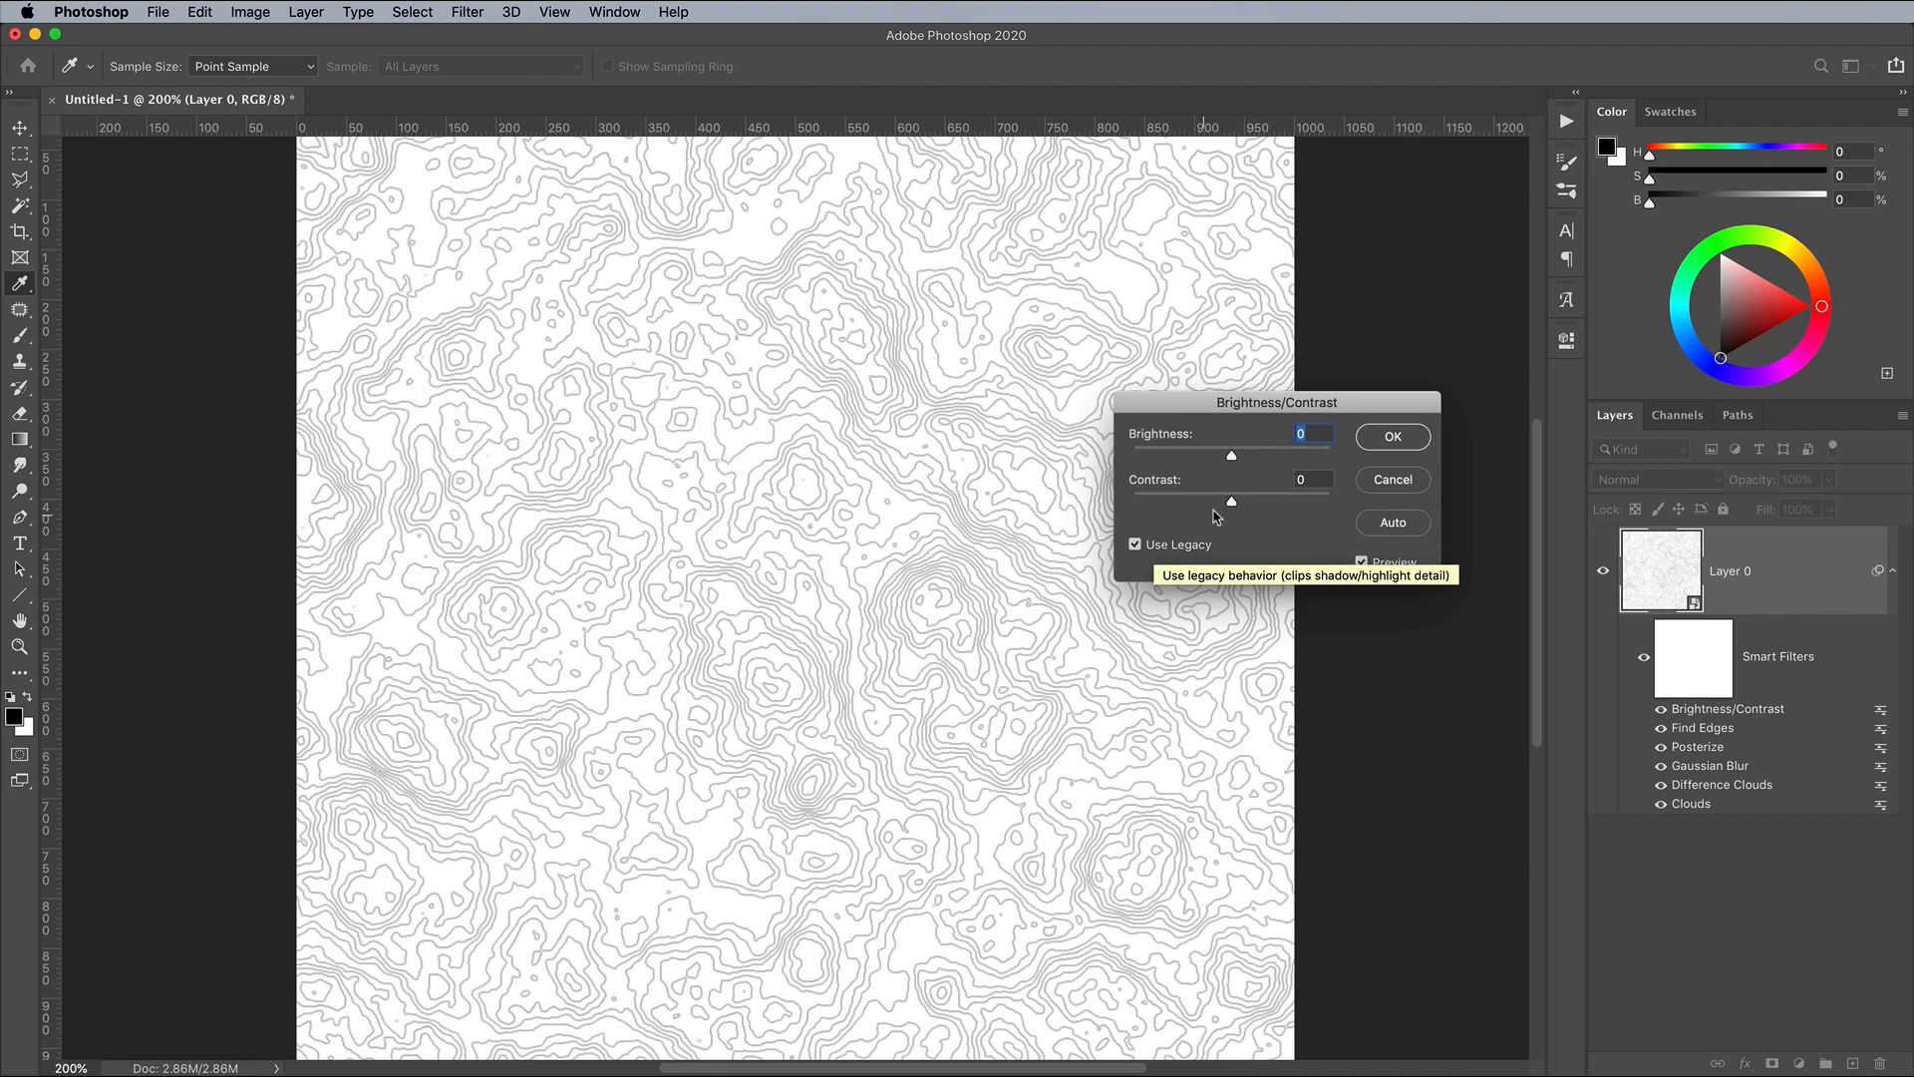
{"action": "left_click_drag", "start_coordinate": [1260, 505], "coordinate": [1350, 514]}
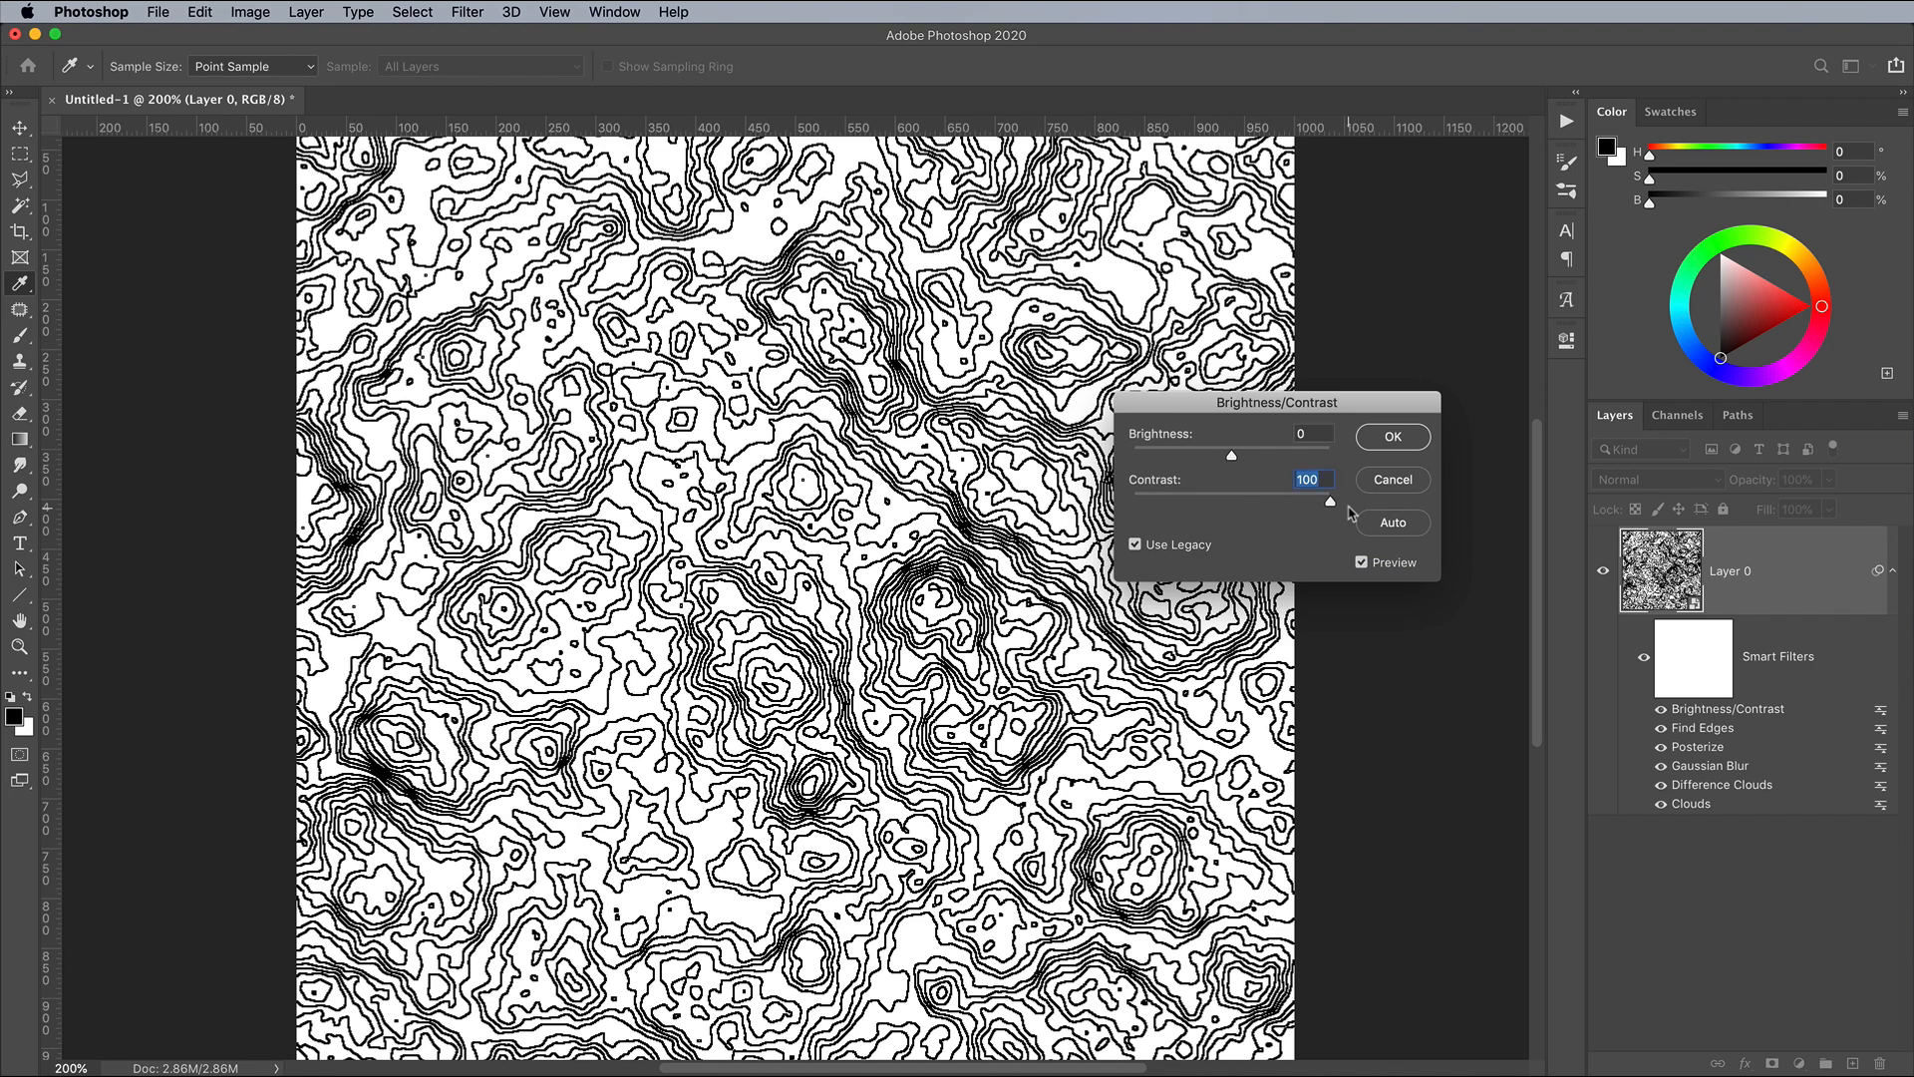
- Set the adjustment's brightness to 42 to thin the contour lines and apply it
{"action": "left_click_drag", "start_coordinate": [1231, 455], "coordinate": [1265, 458]}
{"action": "key", "text": "Up"}
{"action": "key", "text": "Up"}
{"action": "key", "text": "Up"}
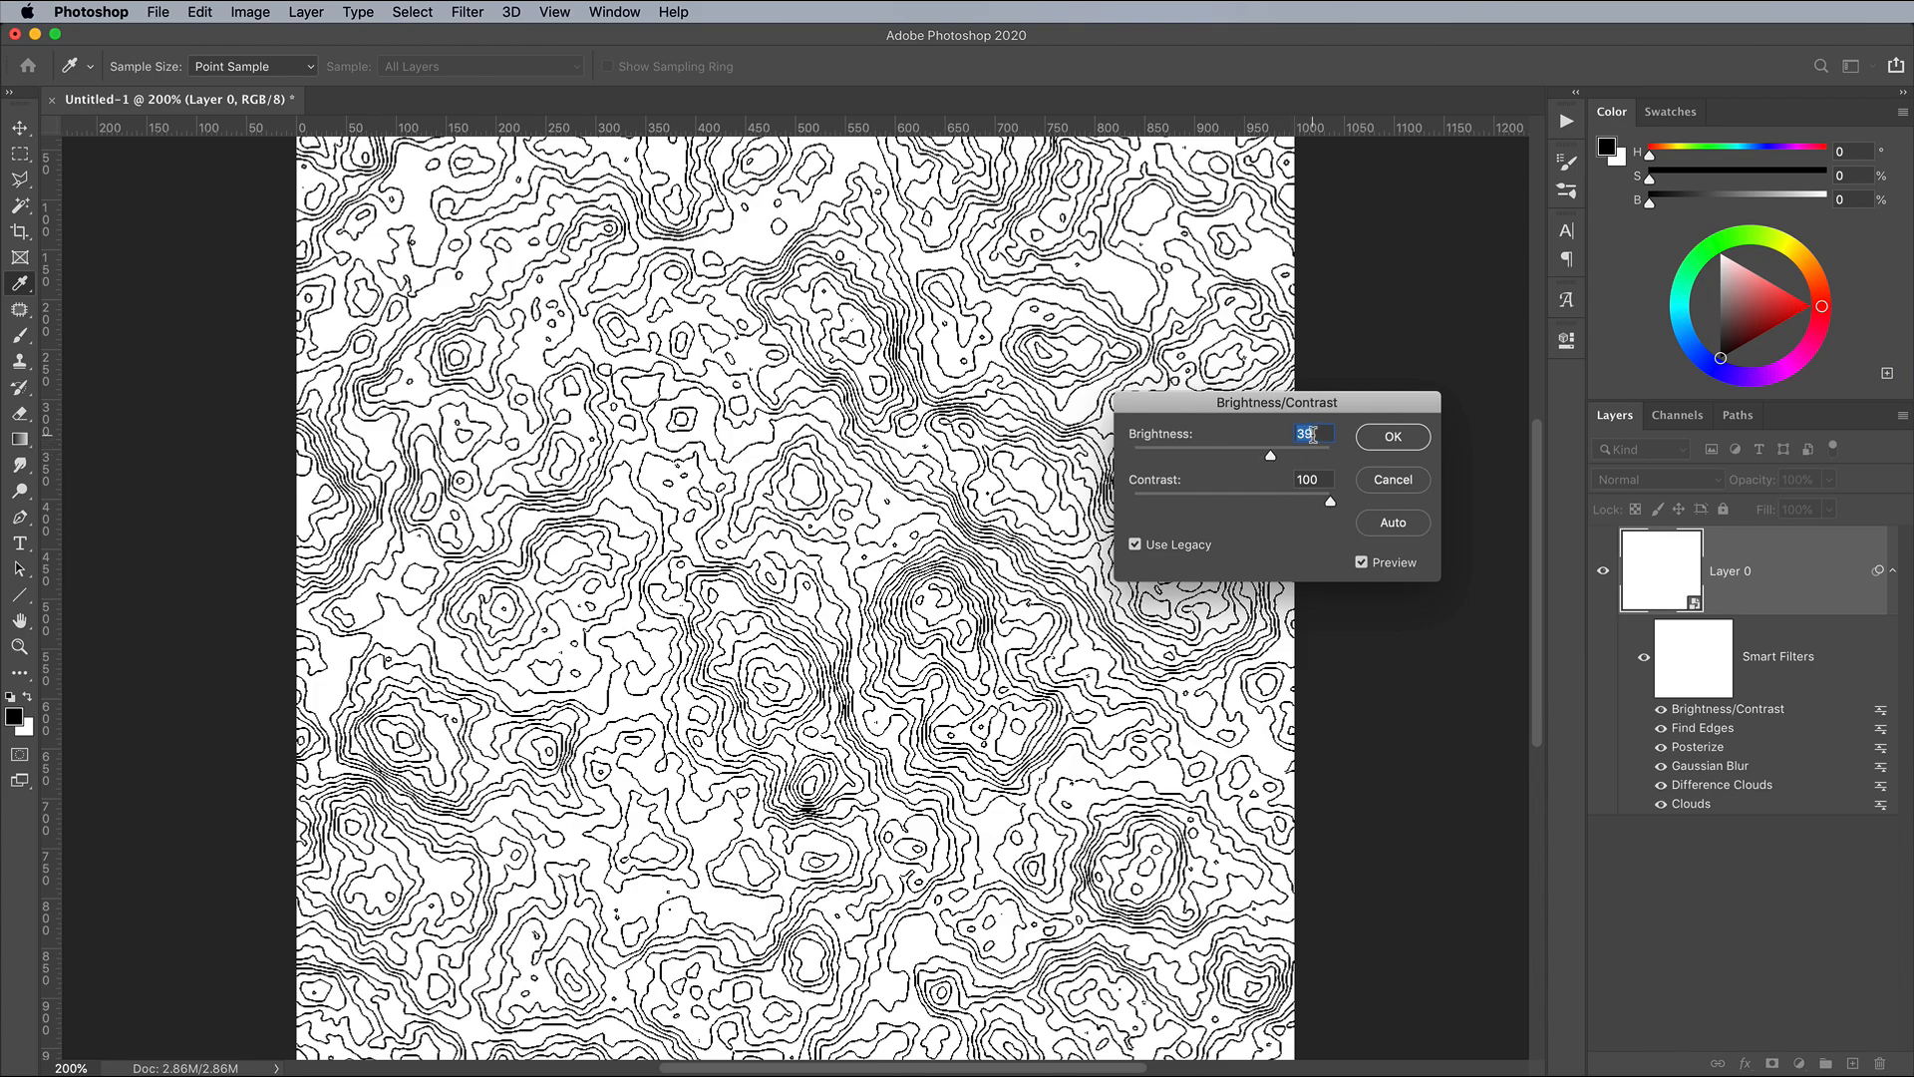
{"action": "key", "text": "Up"}
{"action": "key", "text": "super+equal"}
{"action": "key", "text": "super+equal"}
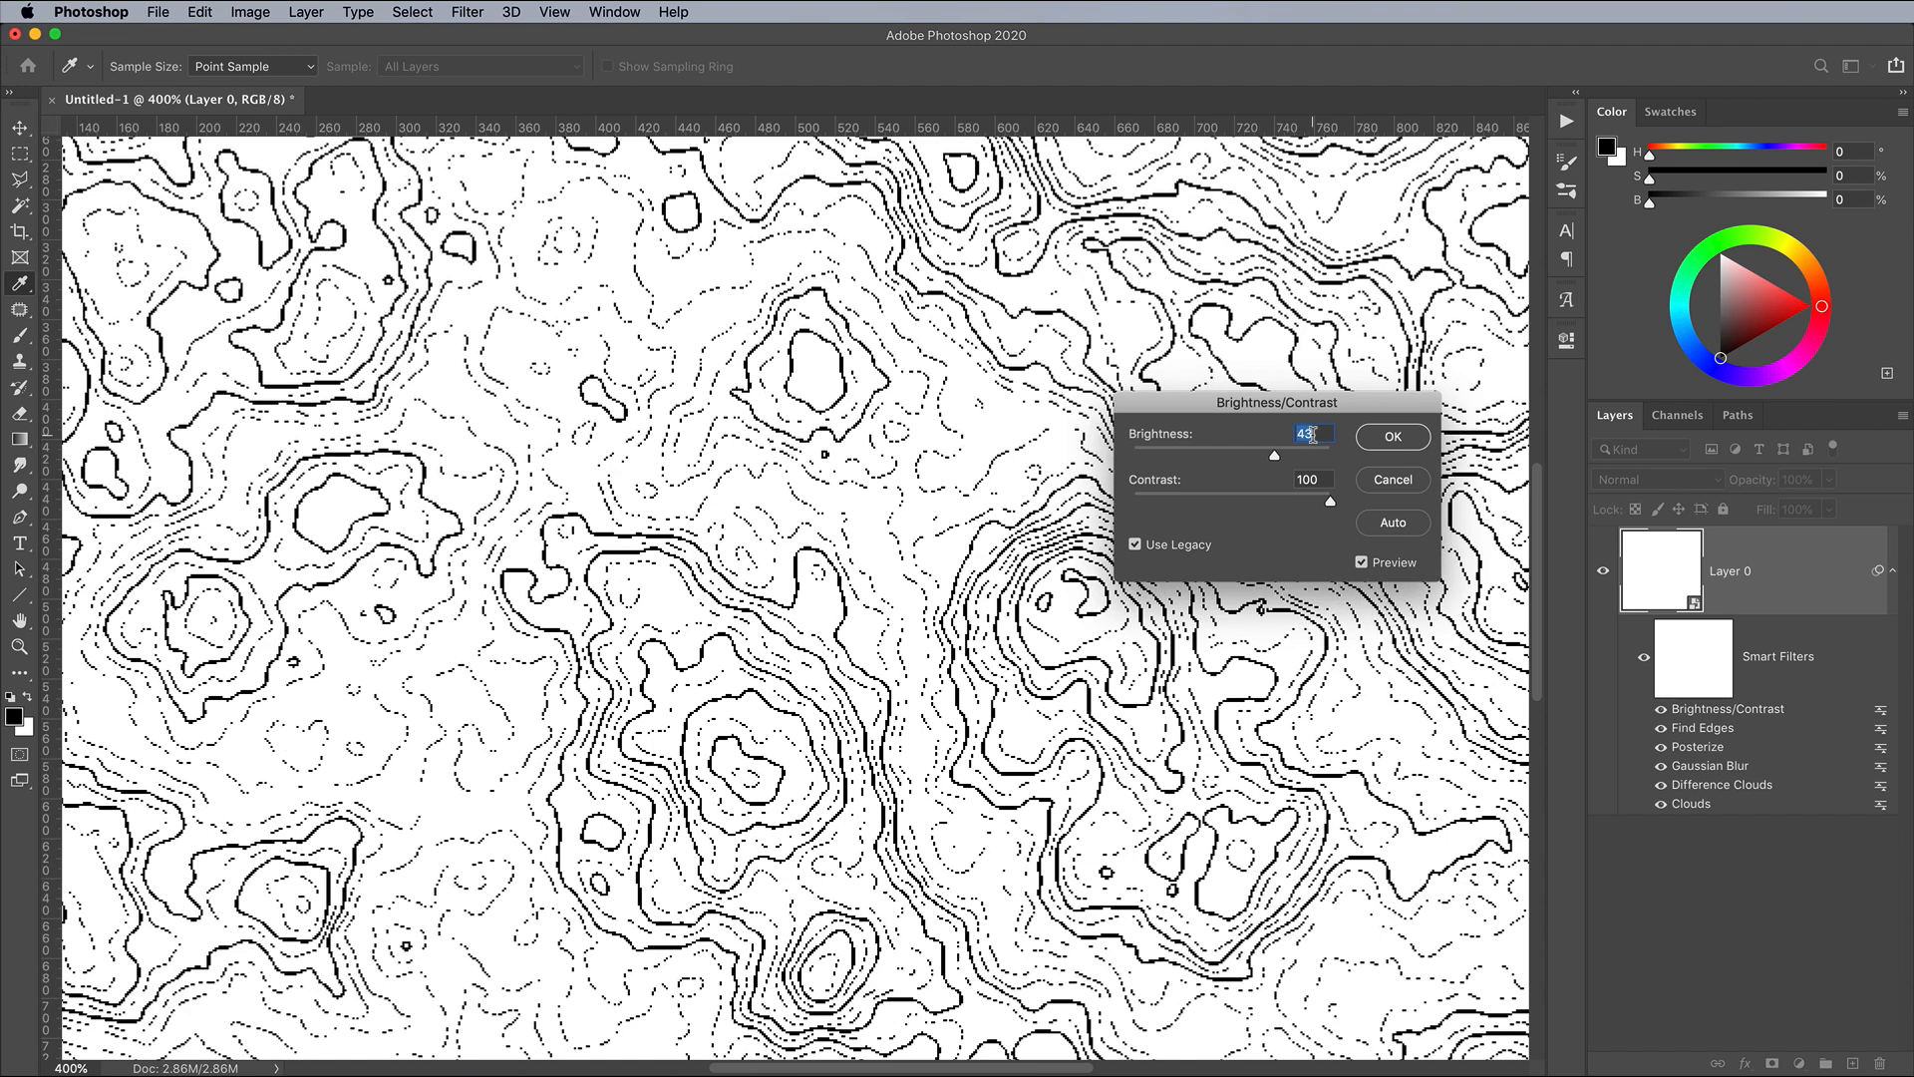
{"action": "key", "text": "Up"}
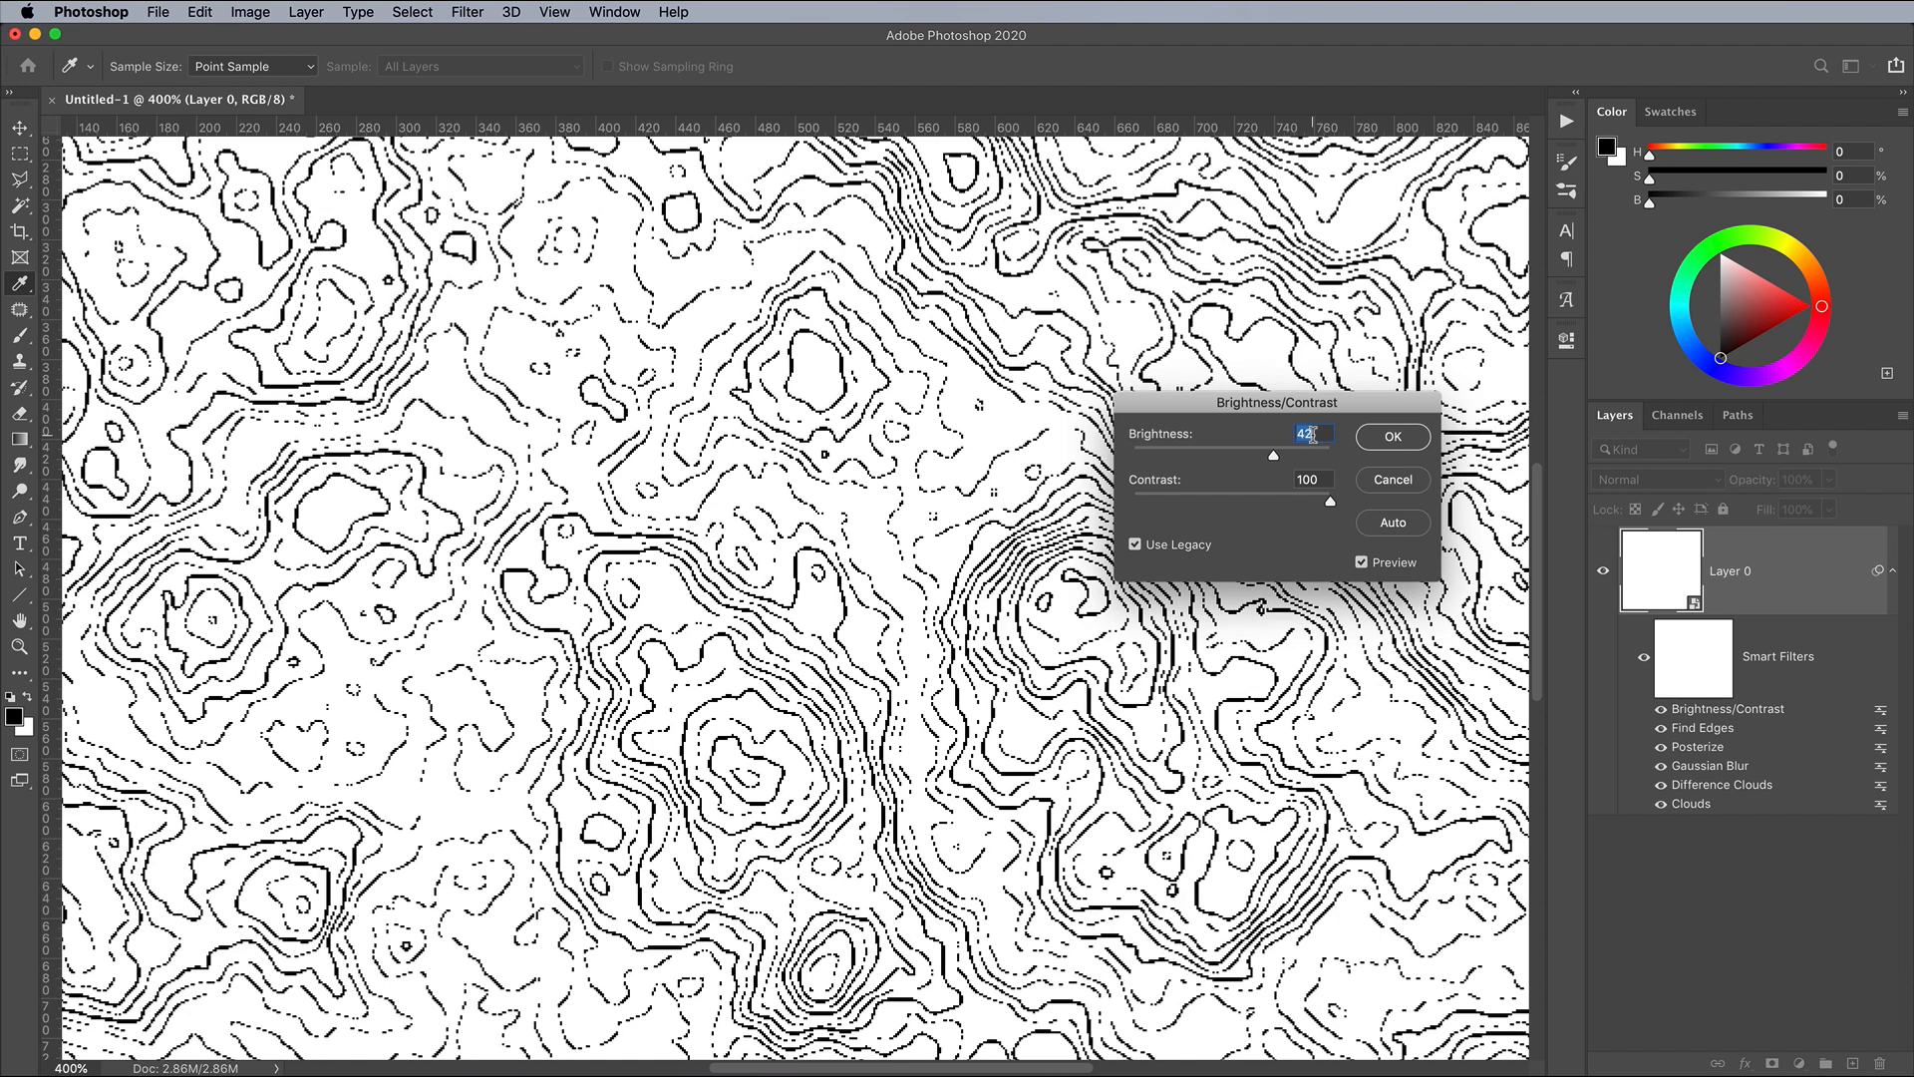
{"action": "left_click", "coordinate": [1377, 447]}
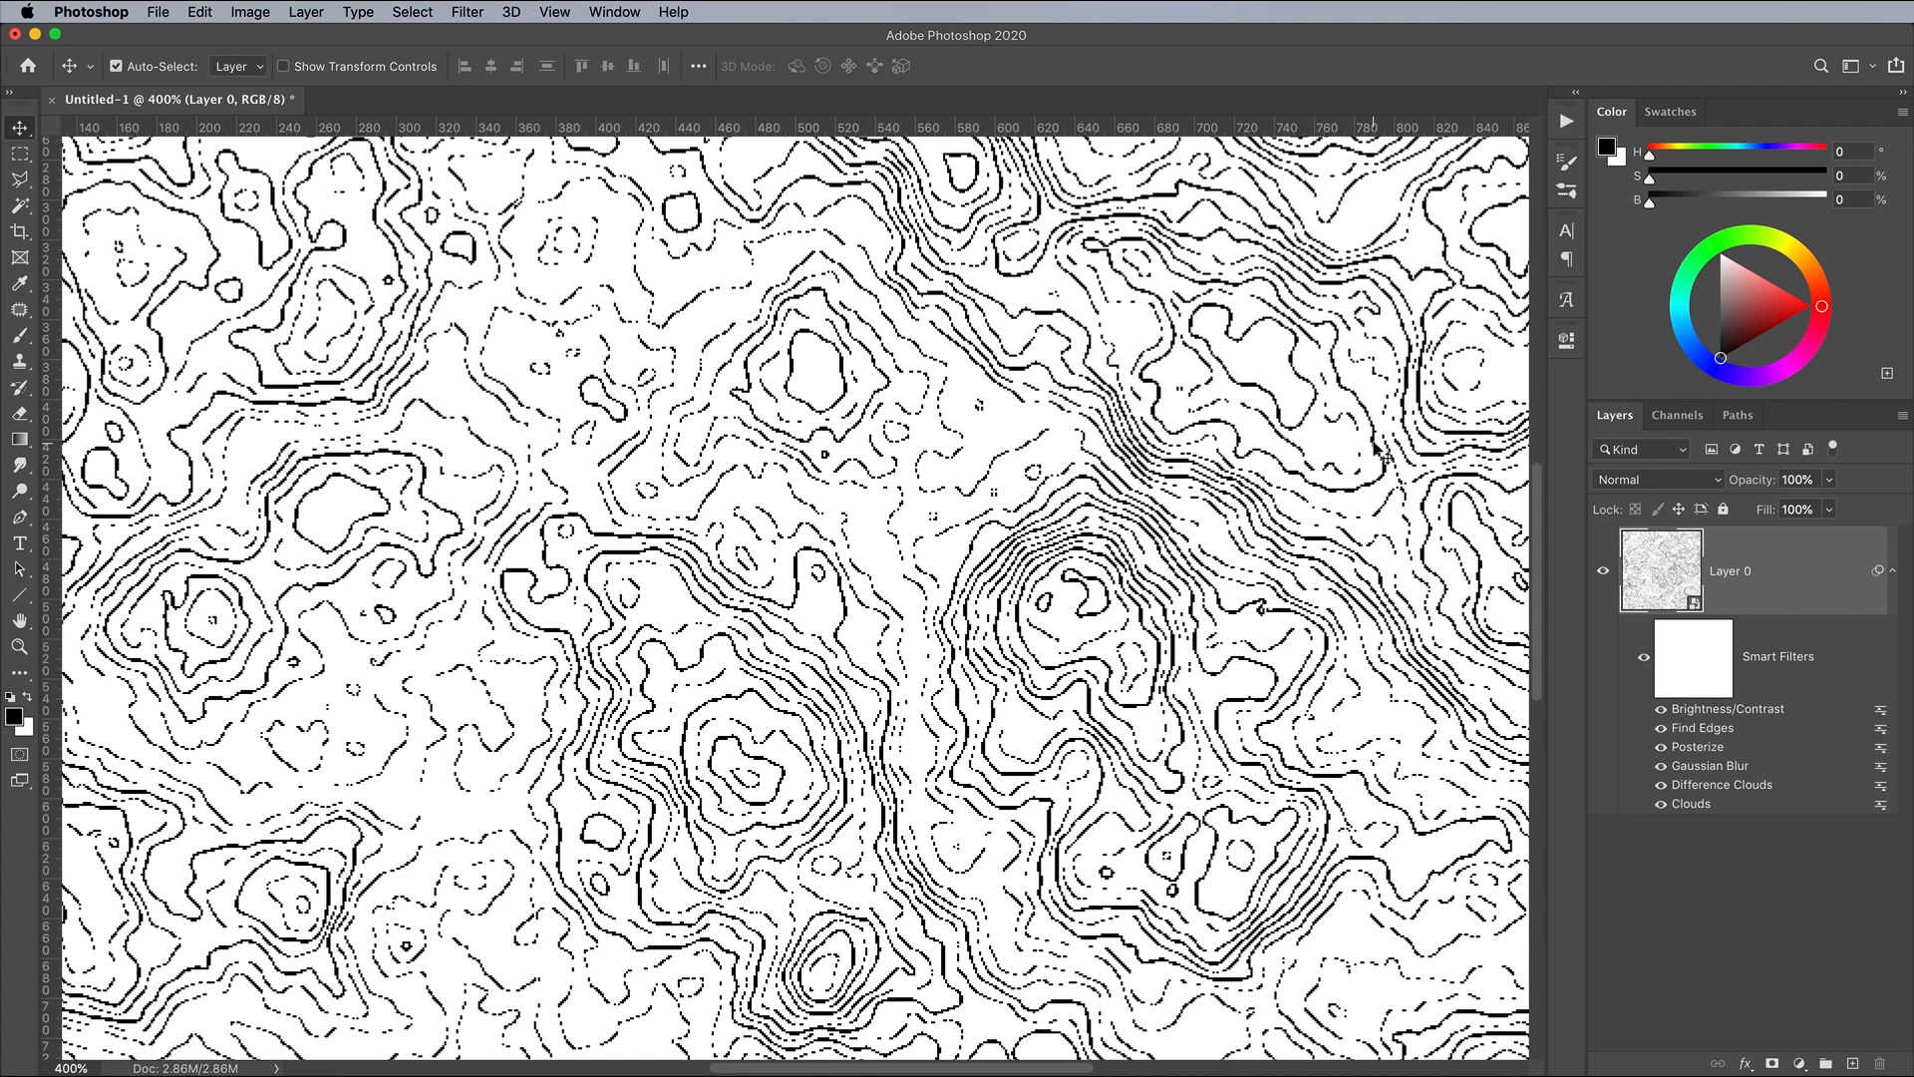
- Add a second Gaussian Blur smart filter with a 0.3-pixel radius to soften the contour lines
{"action": "left_click", "coordinate": [474, 18]}
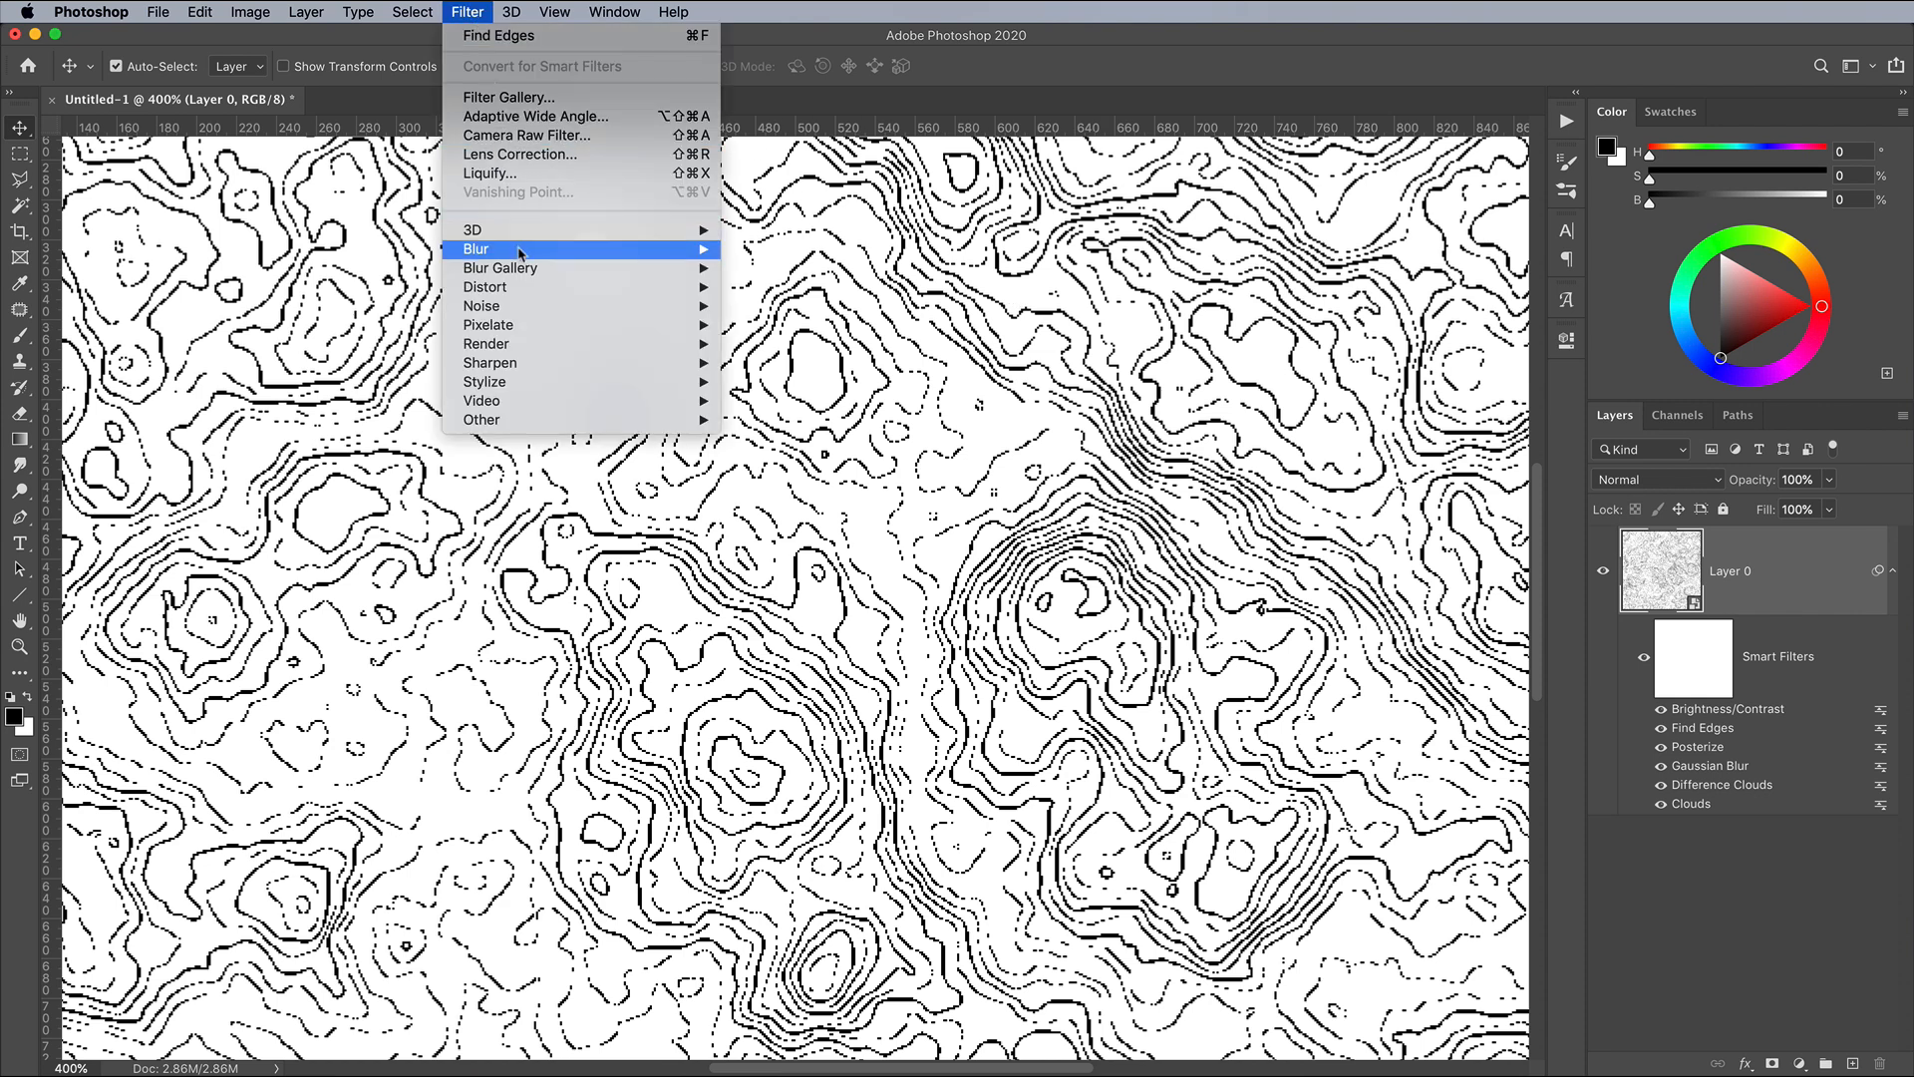
{"action": "mouse_move", "coordinate": [684, 252]}
{"action": "left_click", "coordinate": [780, 324]}
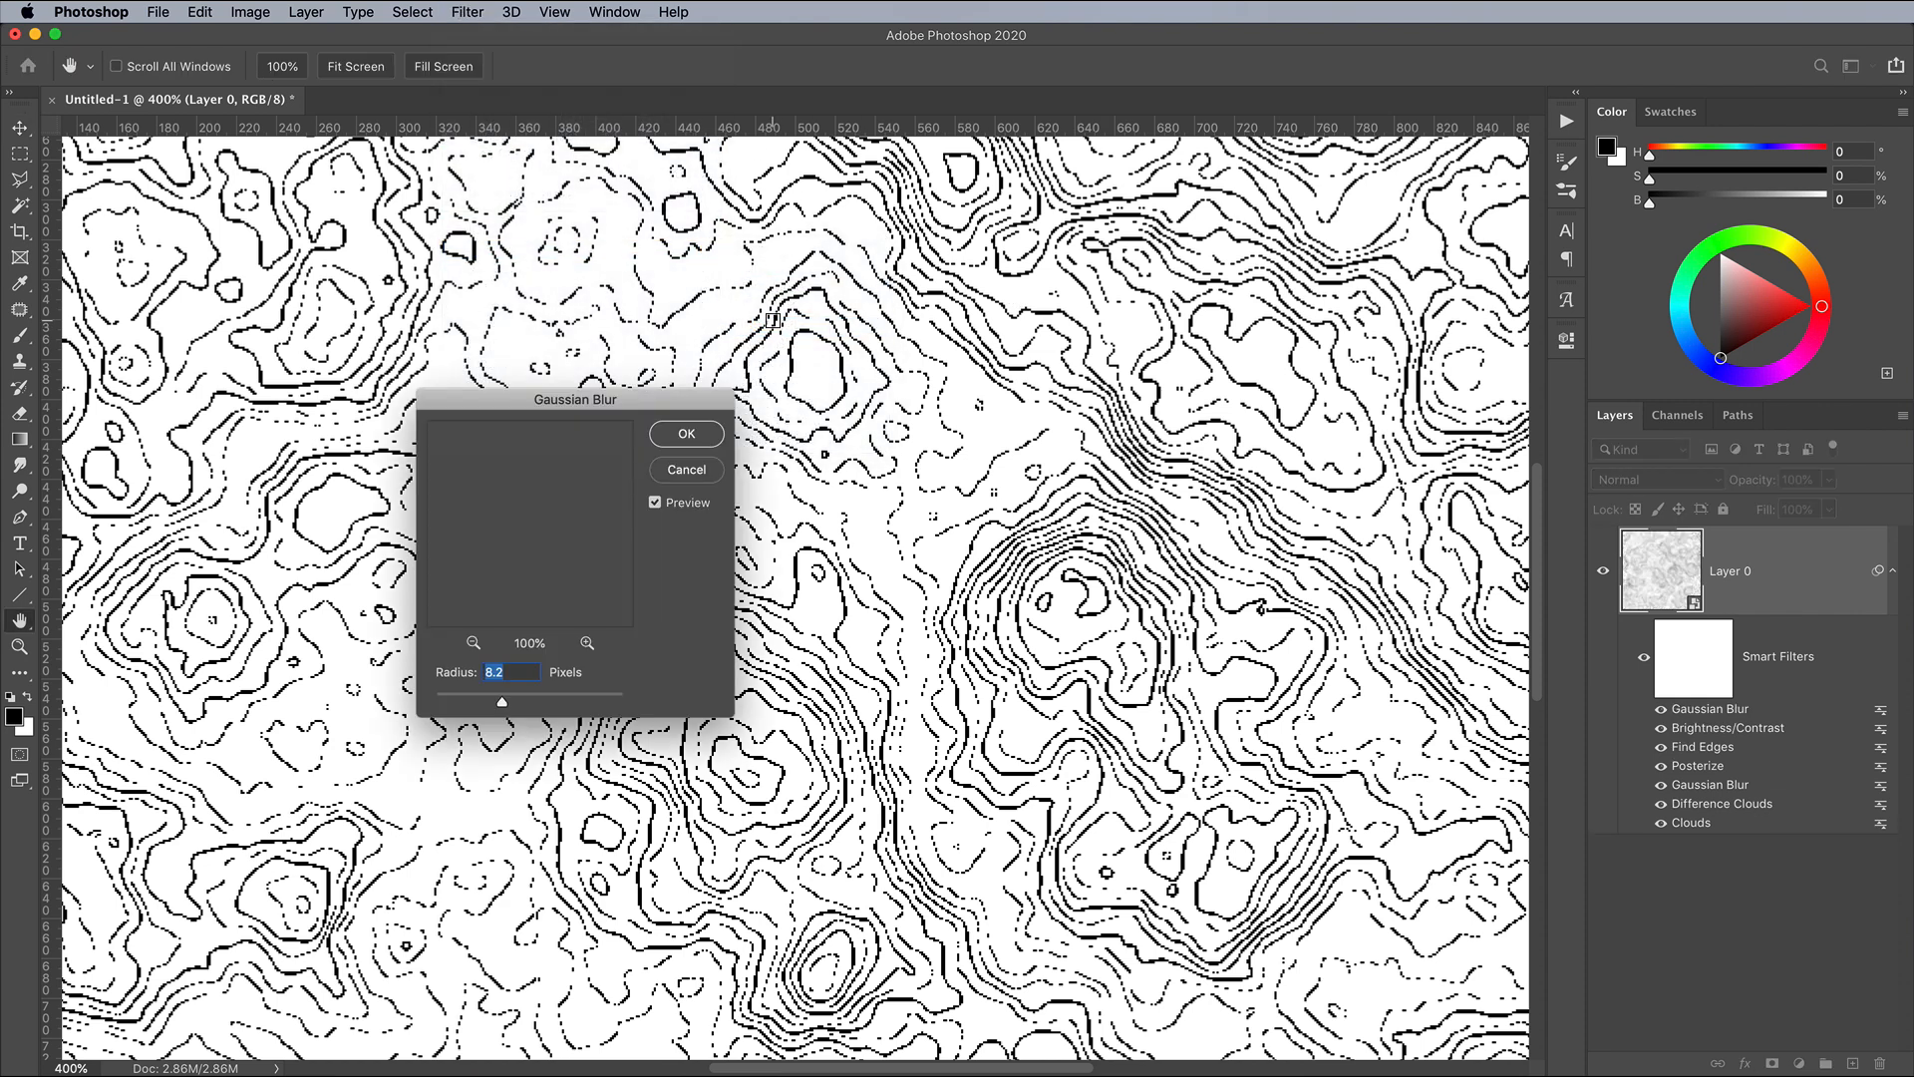
{"action": "left_click_drag", "start_coordinate": [450, 698], "coordinate": [426, 706]}
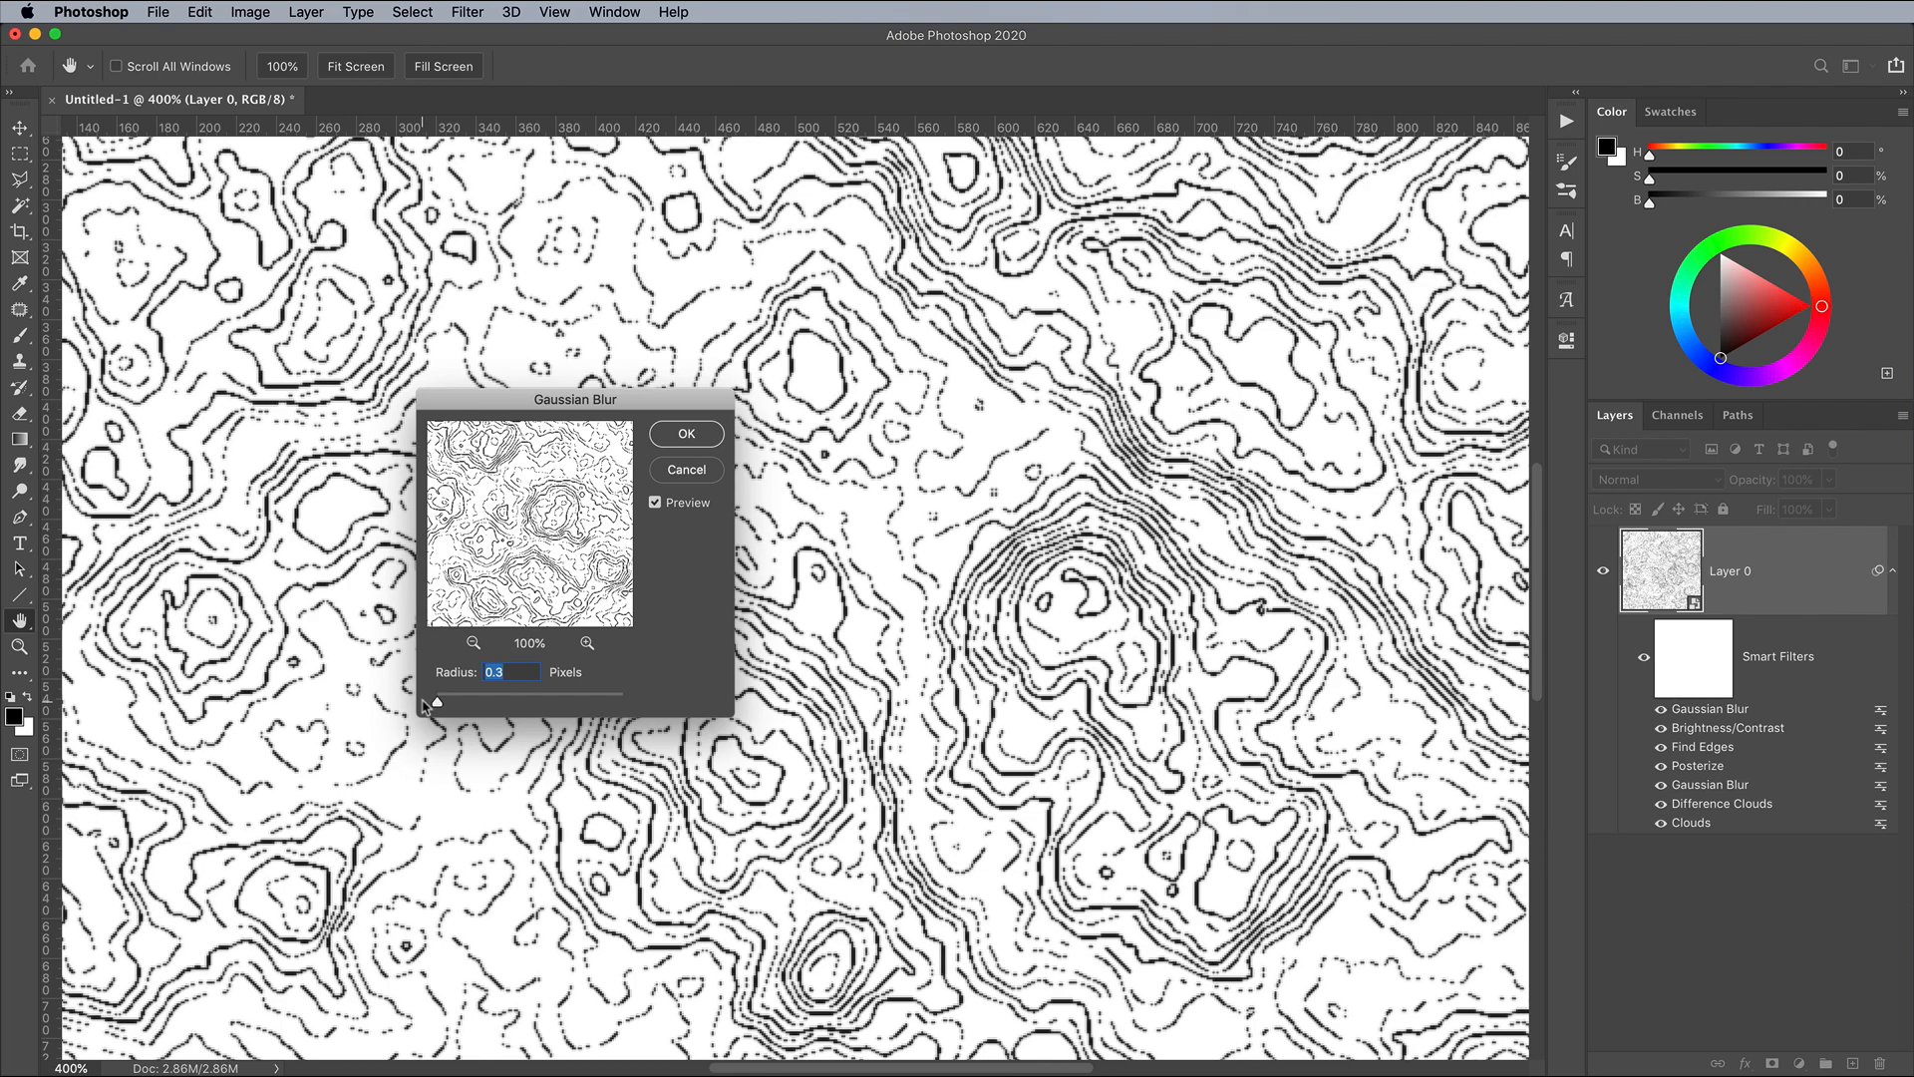
{"action": "key", "text": "Return"}
- Add a Gradient Map adjustment layer above the contour layer and color its dark stop rusty reddish brown
{"action": "key", "text": "super+minus"}
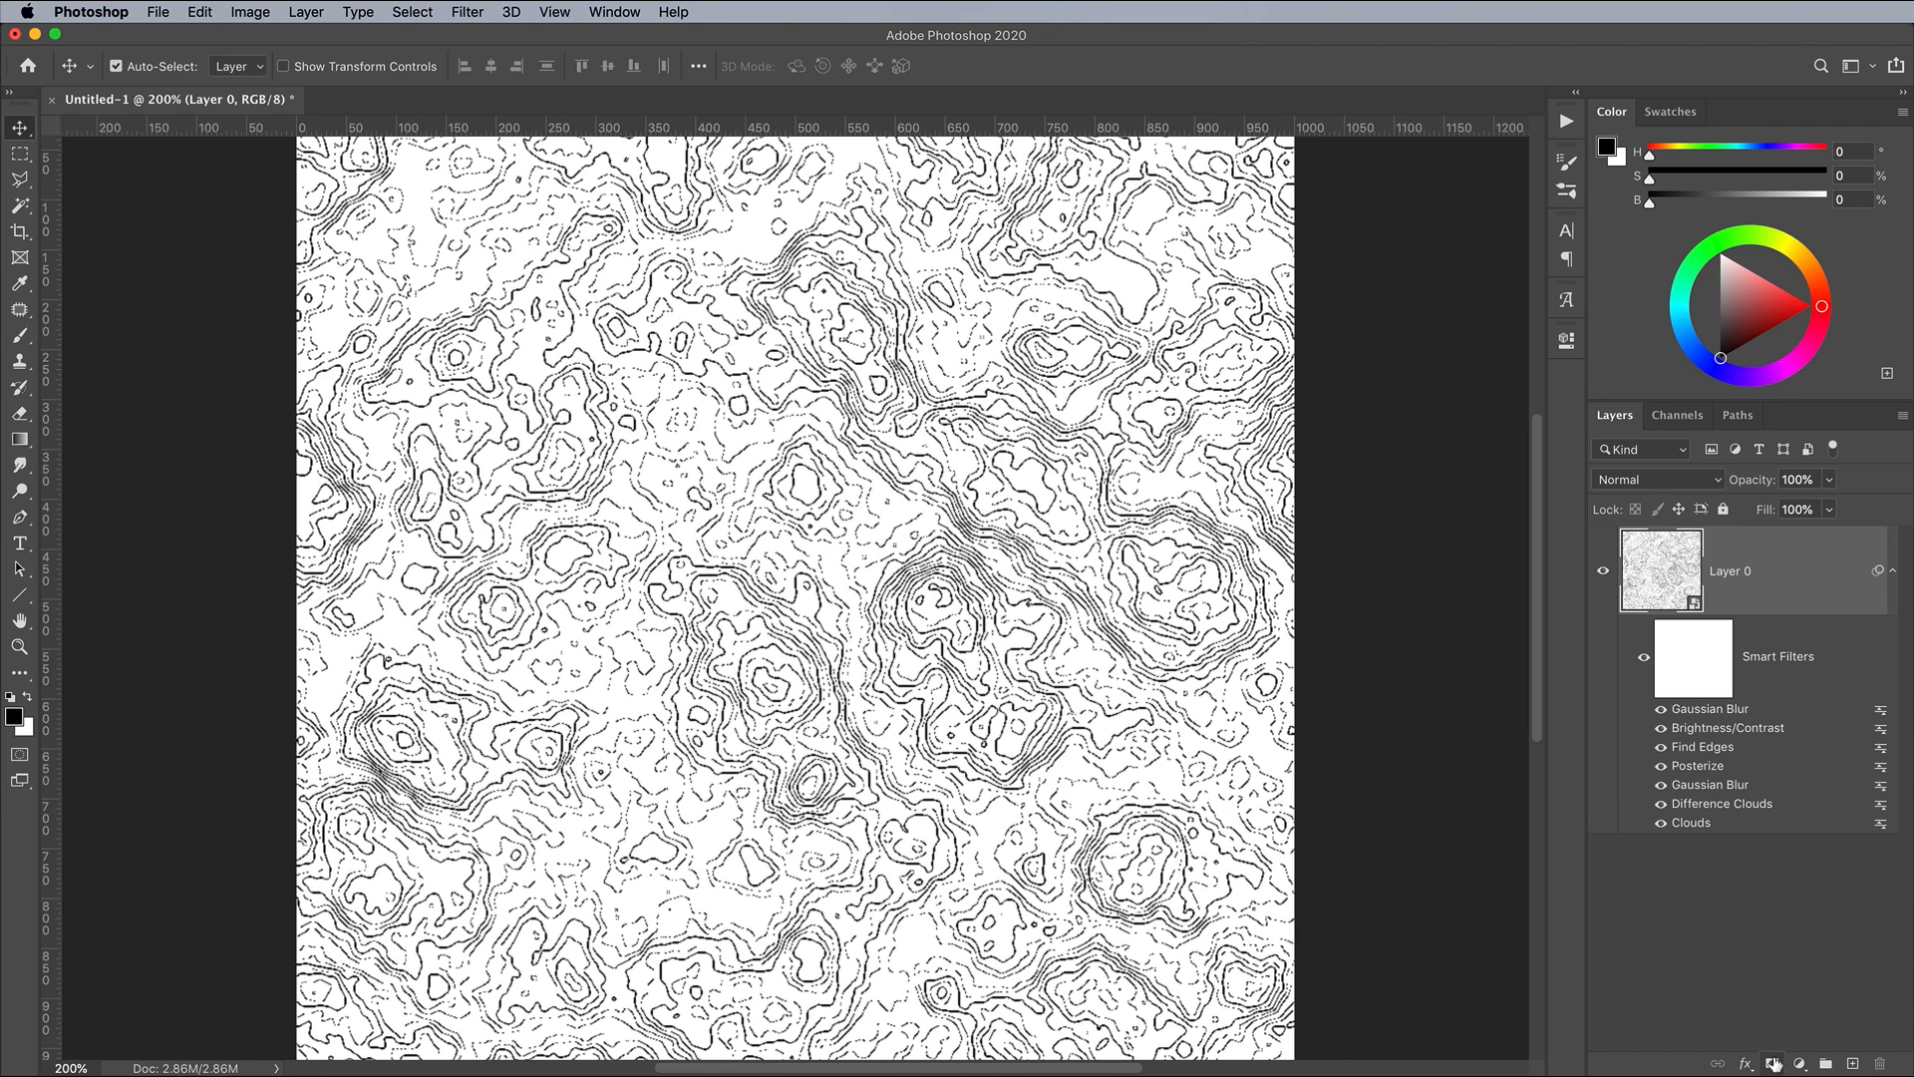
{"action": "left_click", "coordinate": [1800, 1065]}
{"action": "left_click", "coordinate": [1842, 1075]}
{"action": "left_click", "coordinate": [1370, 411]}
{"action": "double_click", "coordinate": [1121, 801]}
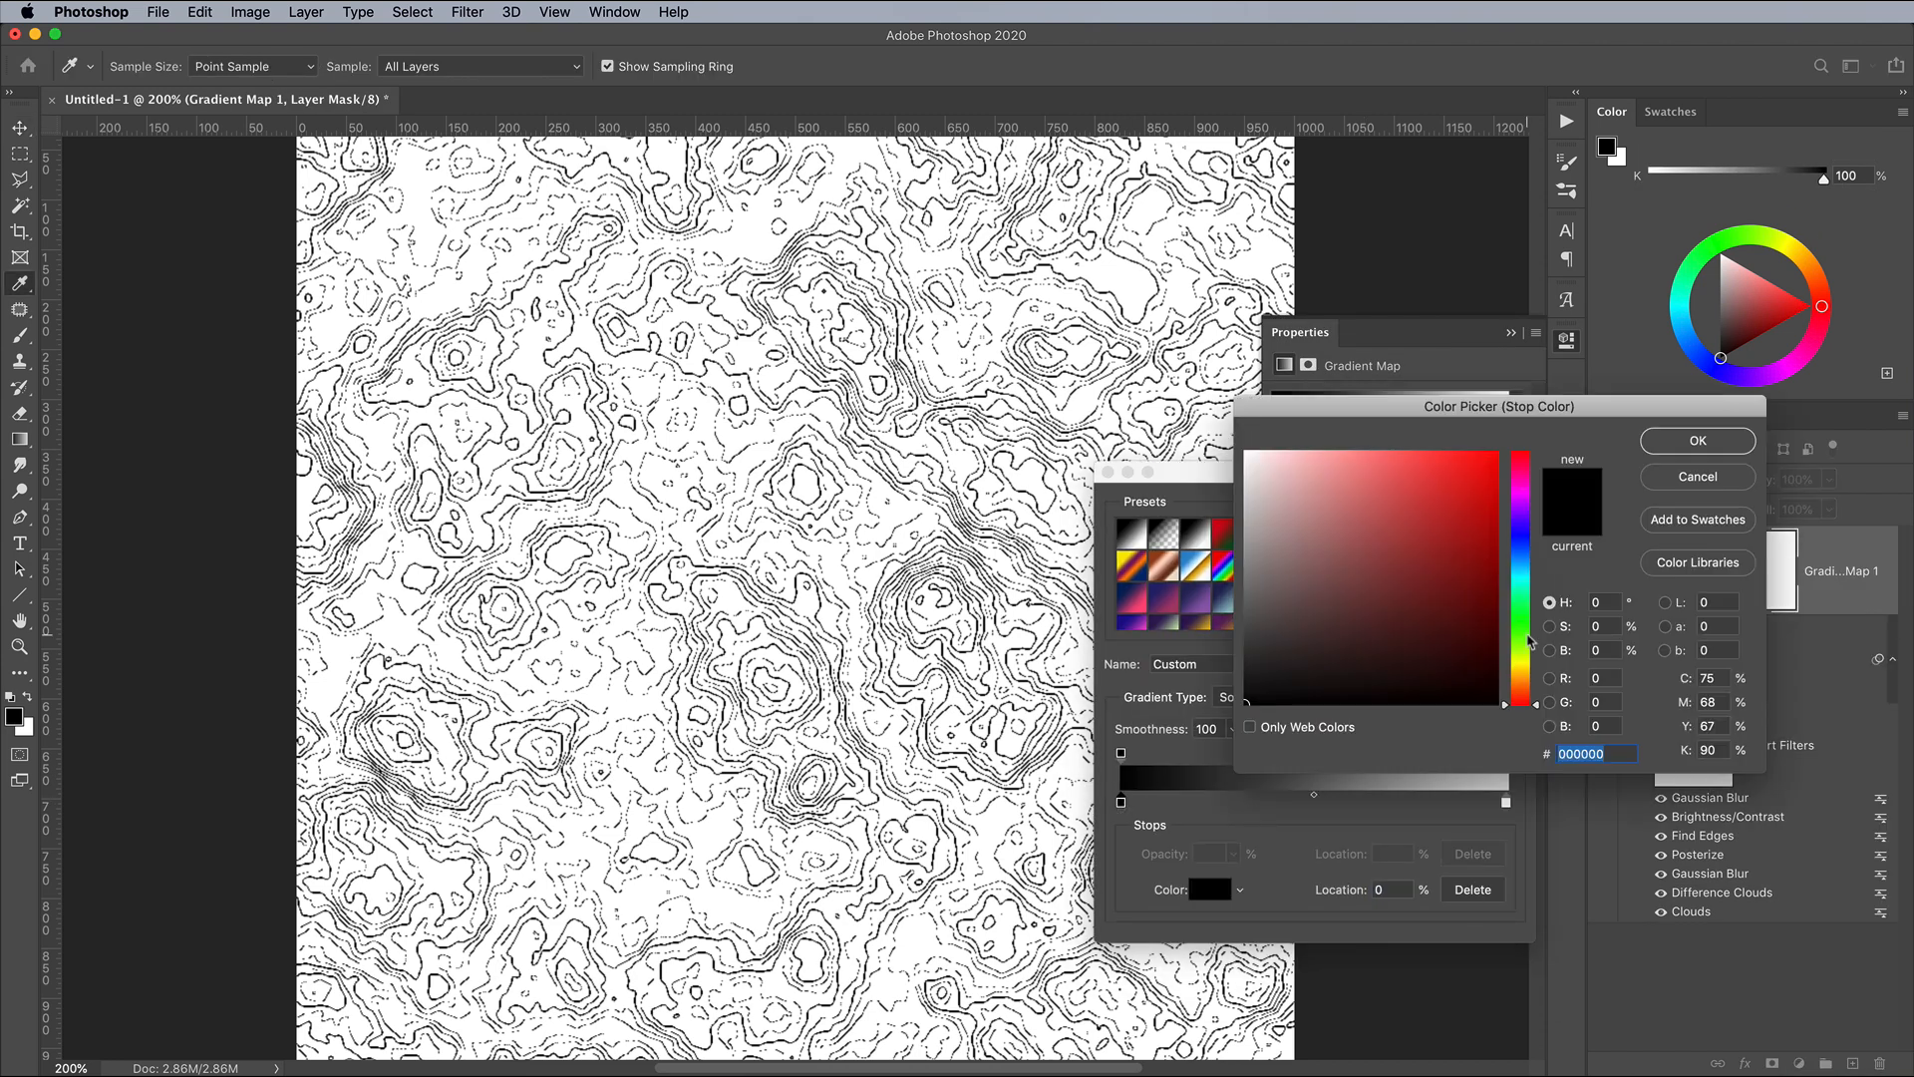
{"action": "left_click_drag", "start_coordinate": [1521, 684], "coordinate": [1521, 696]}
{"action": "left_click_drag", "start_coordinate": [1396, 471], "coordinate": [1450, 552]}
{"action": "left_click", "coordinate": [1698, 441]}
- Color the gradient map's light stop dark charcoal gray
{"action": "double_click", "coordinate": [1505, 801]}
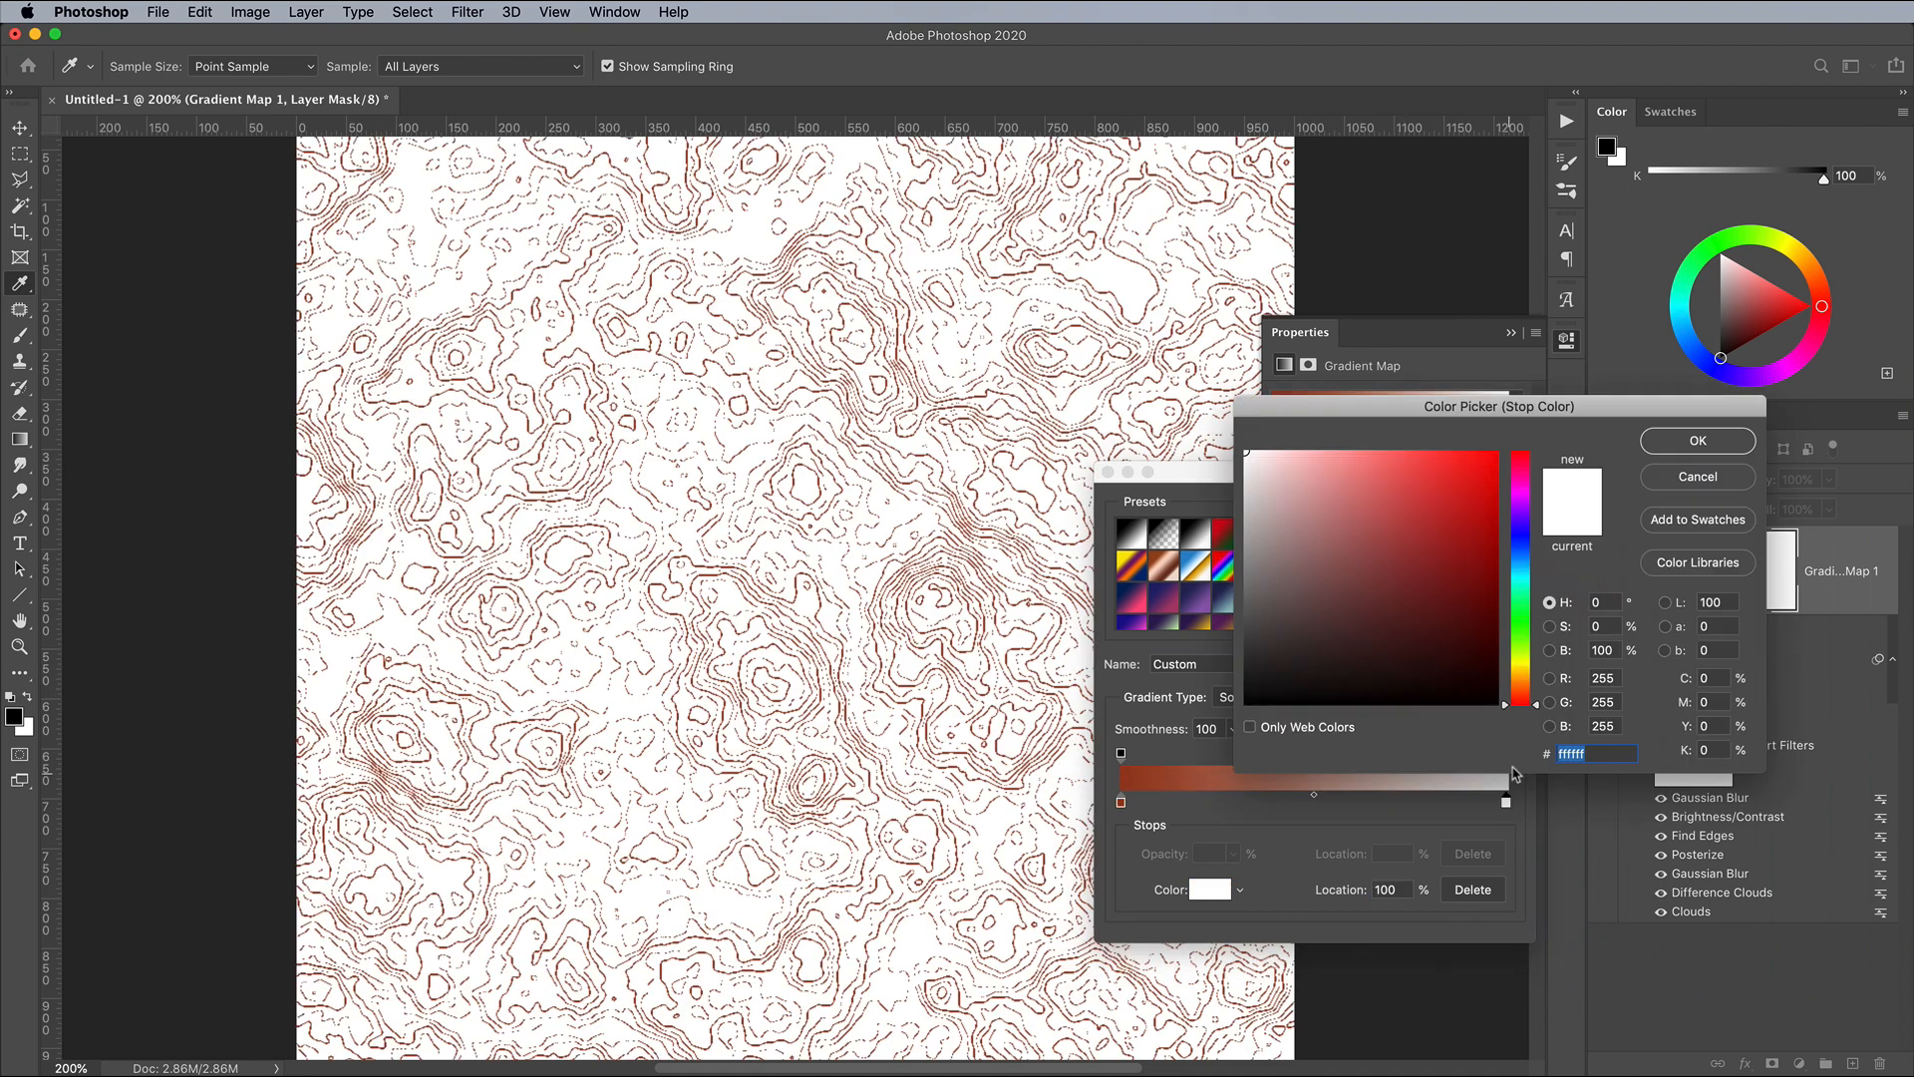
{"action": "left_click_drag", "start_coordinate": [1524, 552], "coordinate": [1527, 520]}
{"action": "left_click_drag", "start_coordinate": [1306, 622], "coordinate": [1269, 654]}
{"action": "key", "text": "Return"}
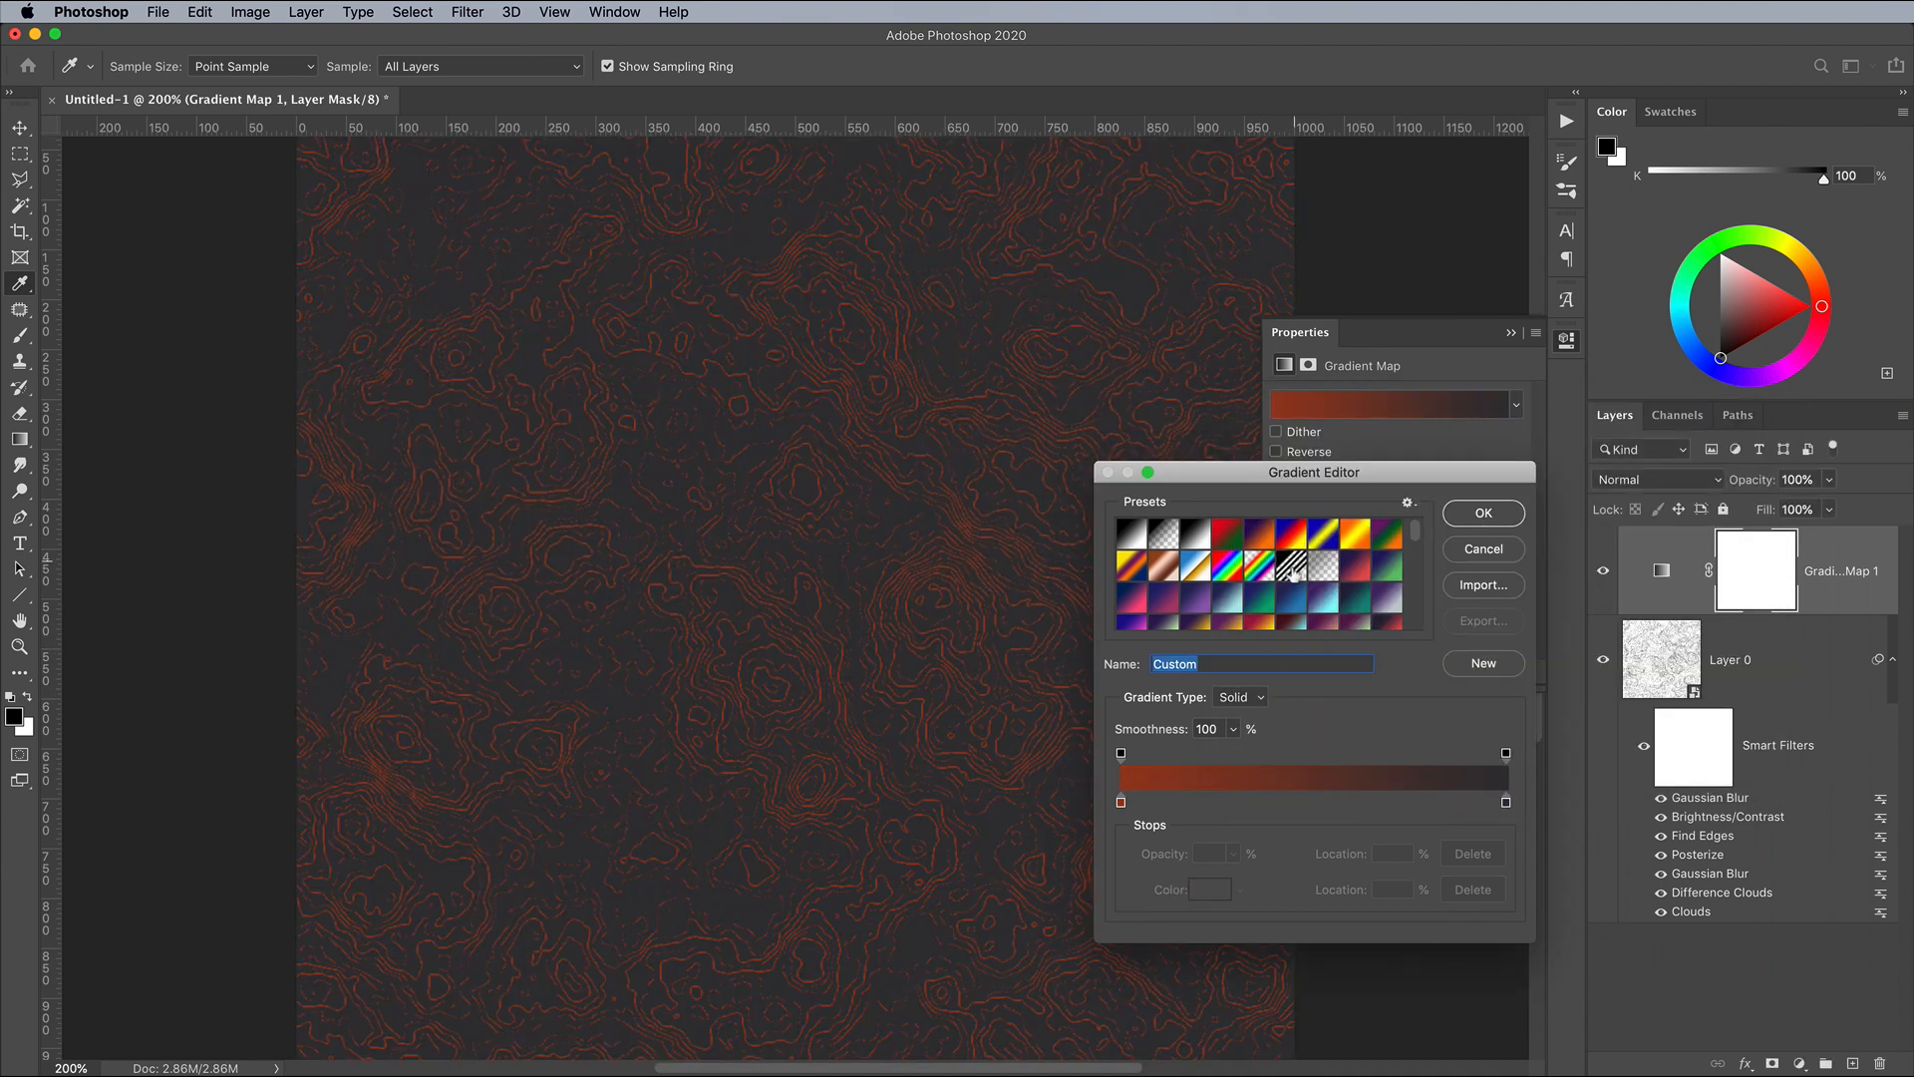
- Try several duotone gradient presets on the gradient map, including SG Duotone 06, 24 and 25, and discard them
{"action": "left_click", "coordinate": [1292, 599]}
{"action": "left_click", "coordinate": [1218, 600]}
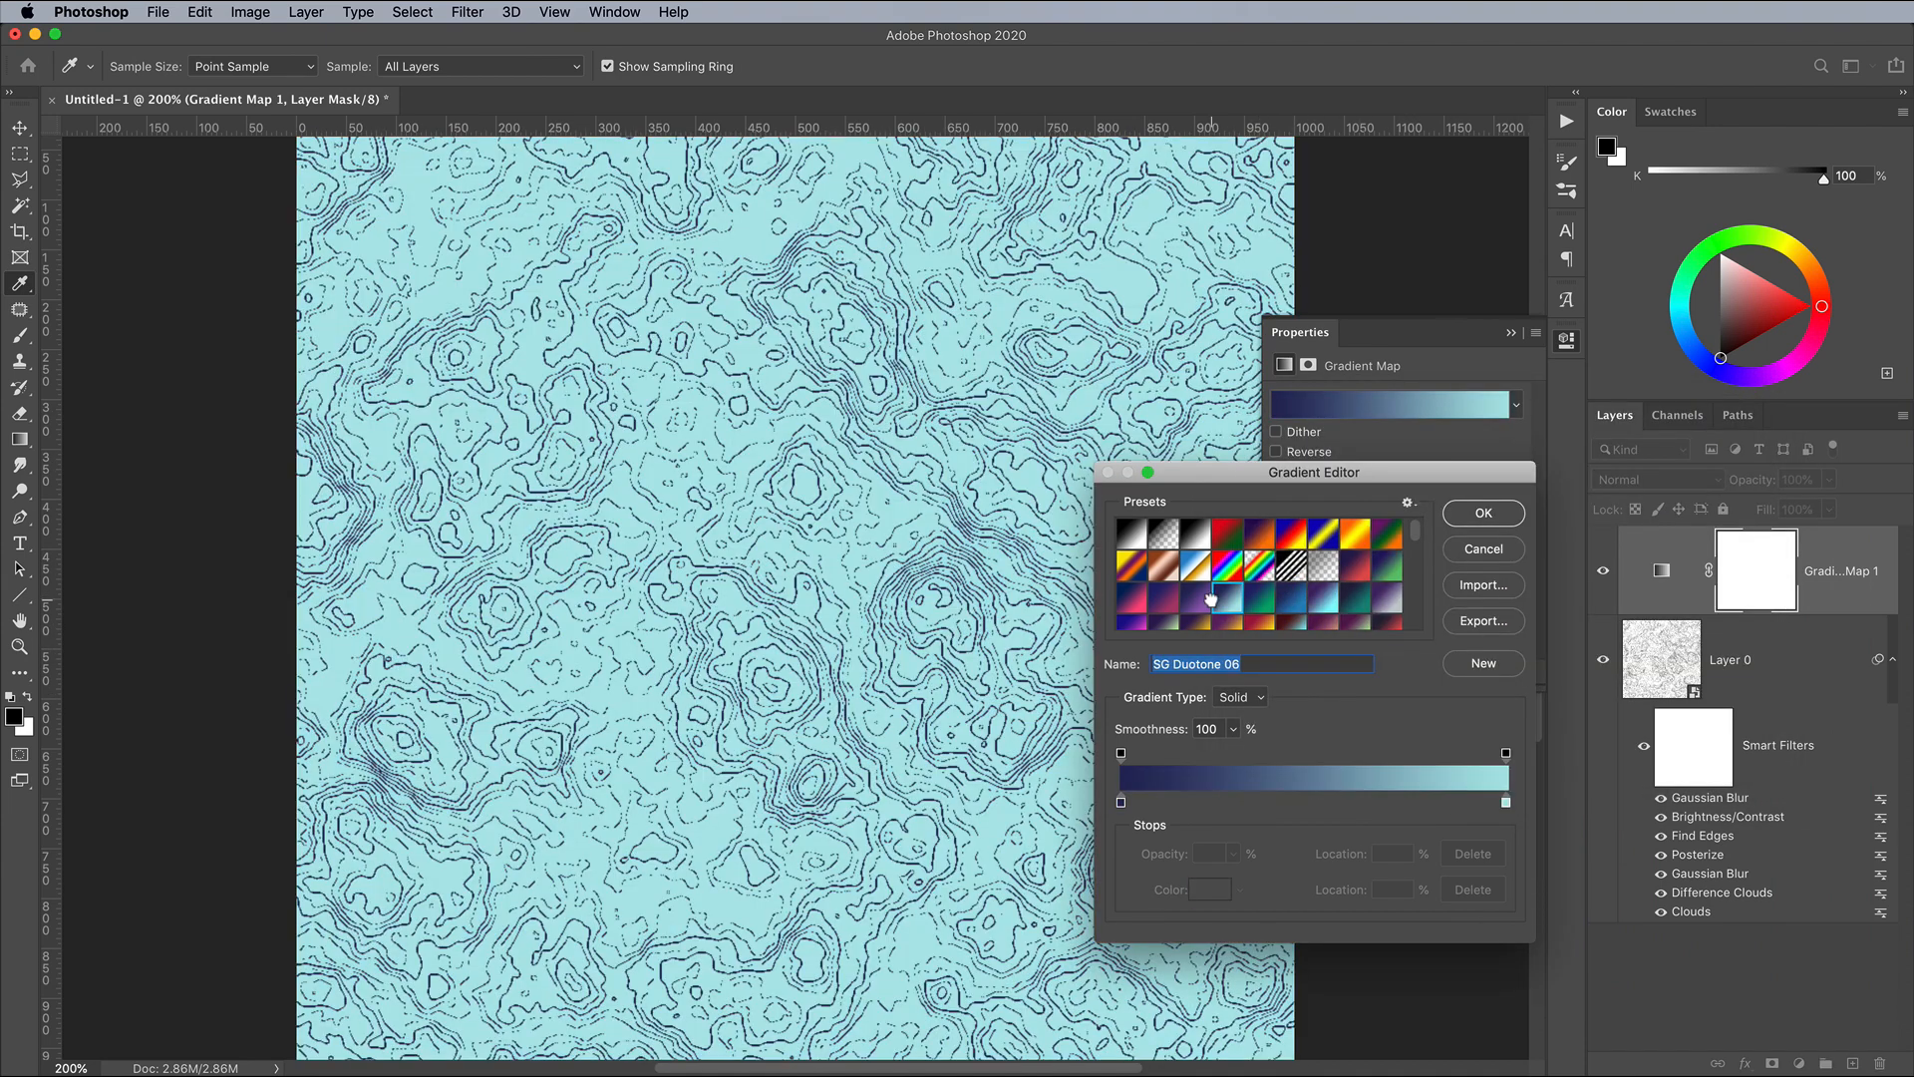
{"action": "left_click", "coordinate": [1389, 599]}
{"action": "scroll", "coordinate": [1306, 603], "scroll_direction": "down", "scroll_amount": 1}
{"action": "left_click", "coordinate": [1193, 595]}
{"action": "left_click", "coordinate": [1235, 615]}
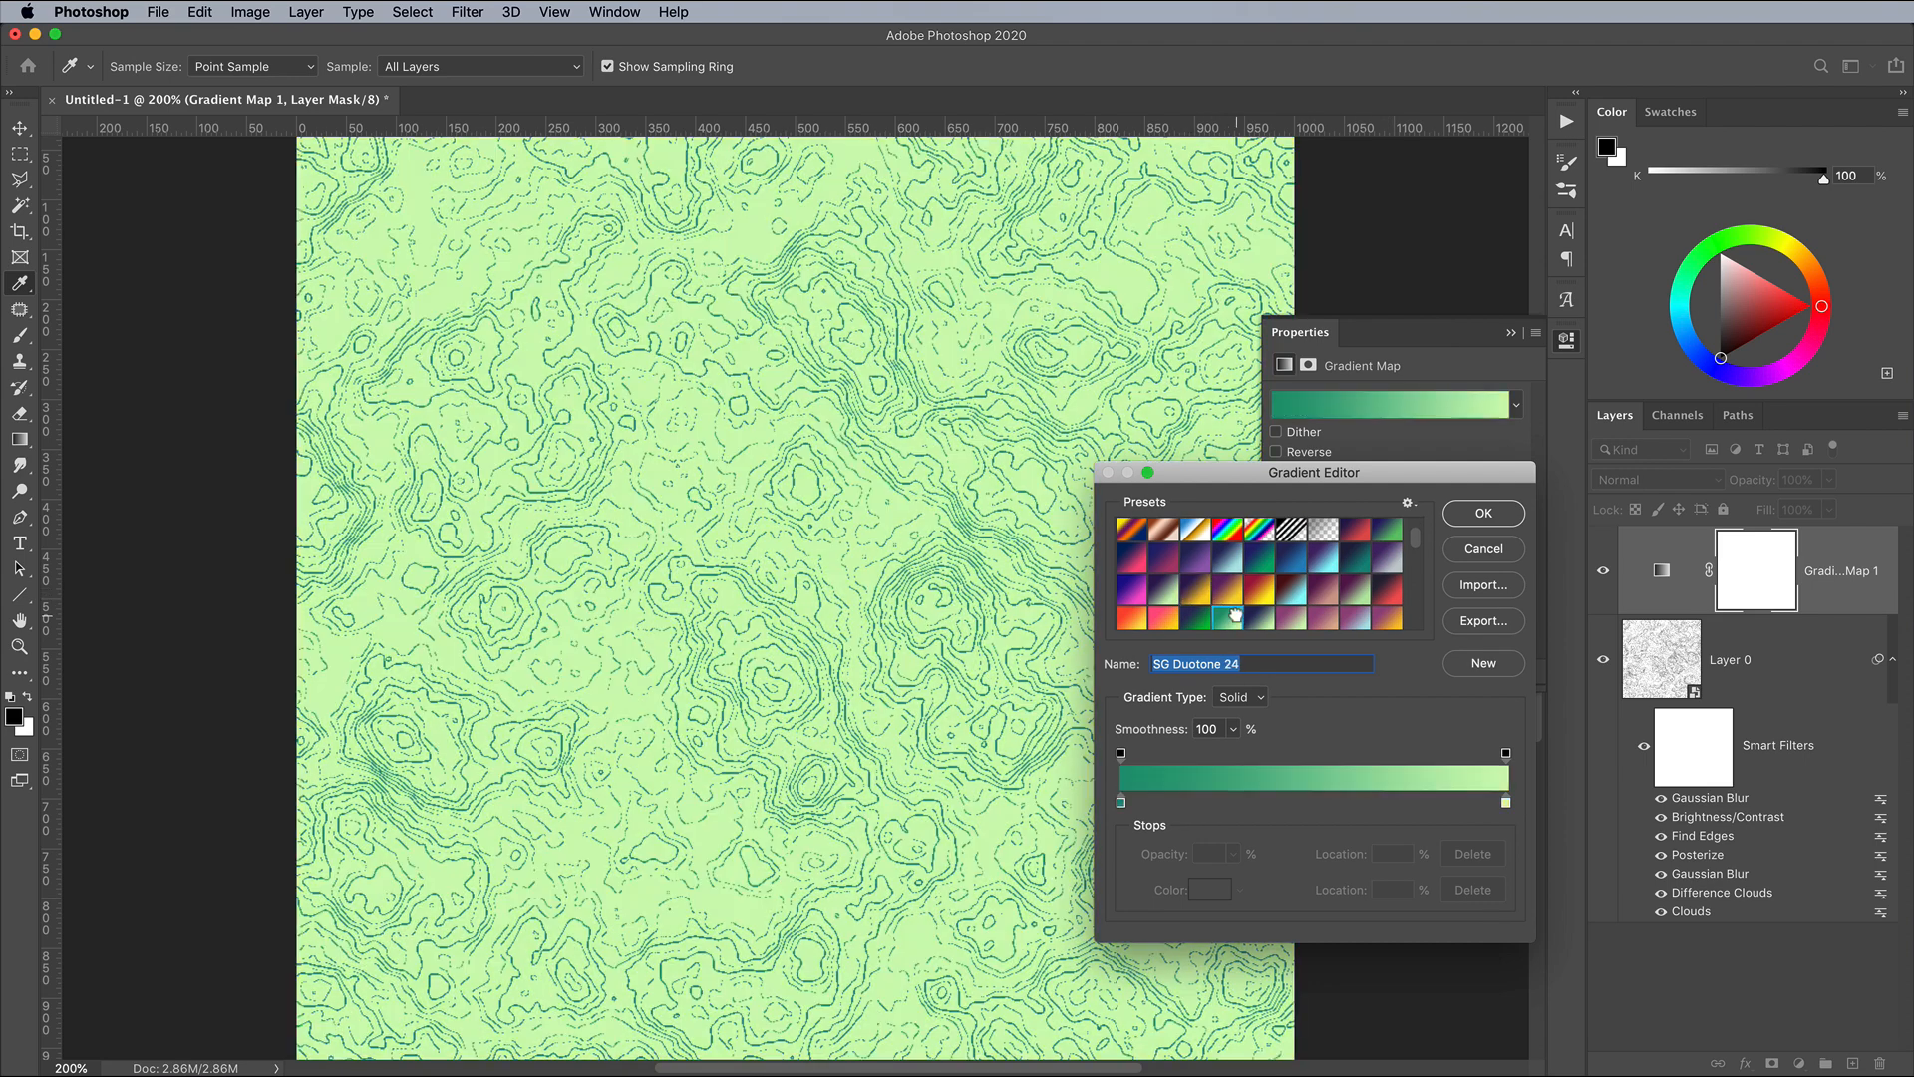
{"action": "left_click", "coordinate": [1264, 617]}
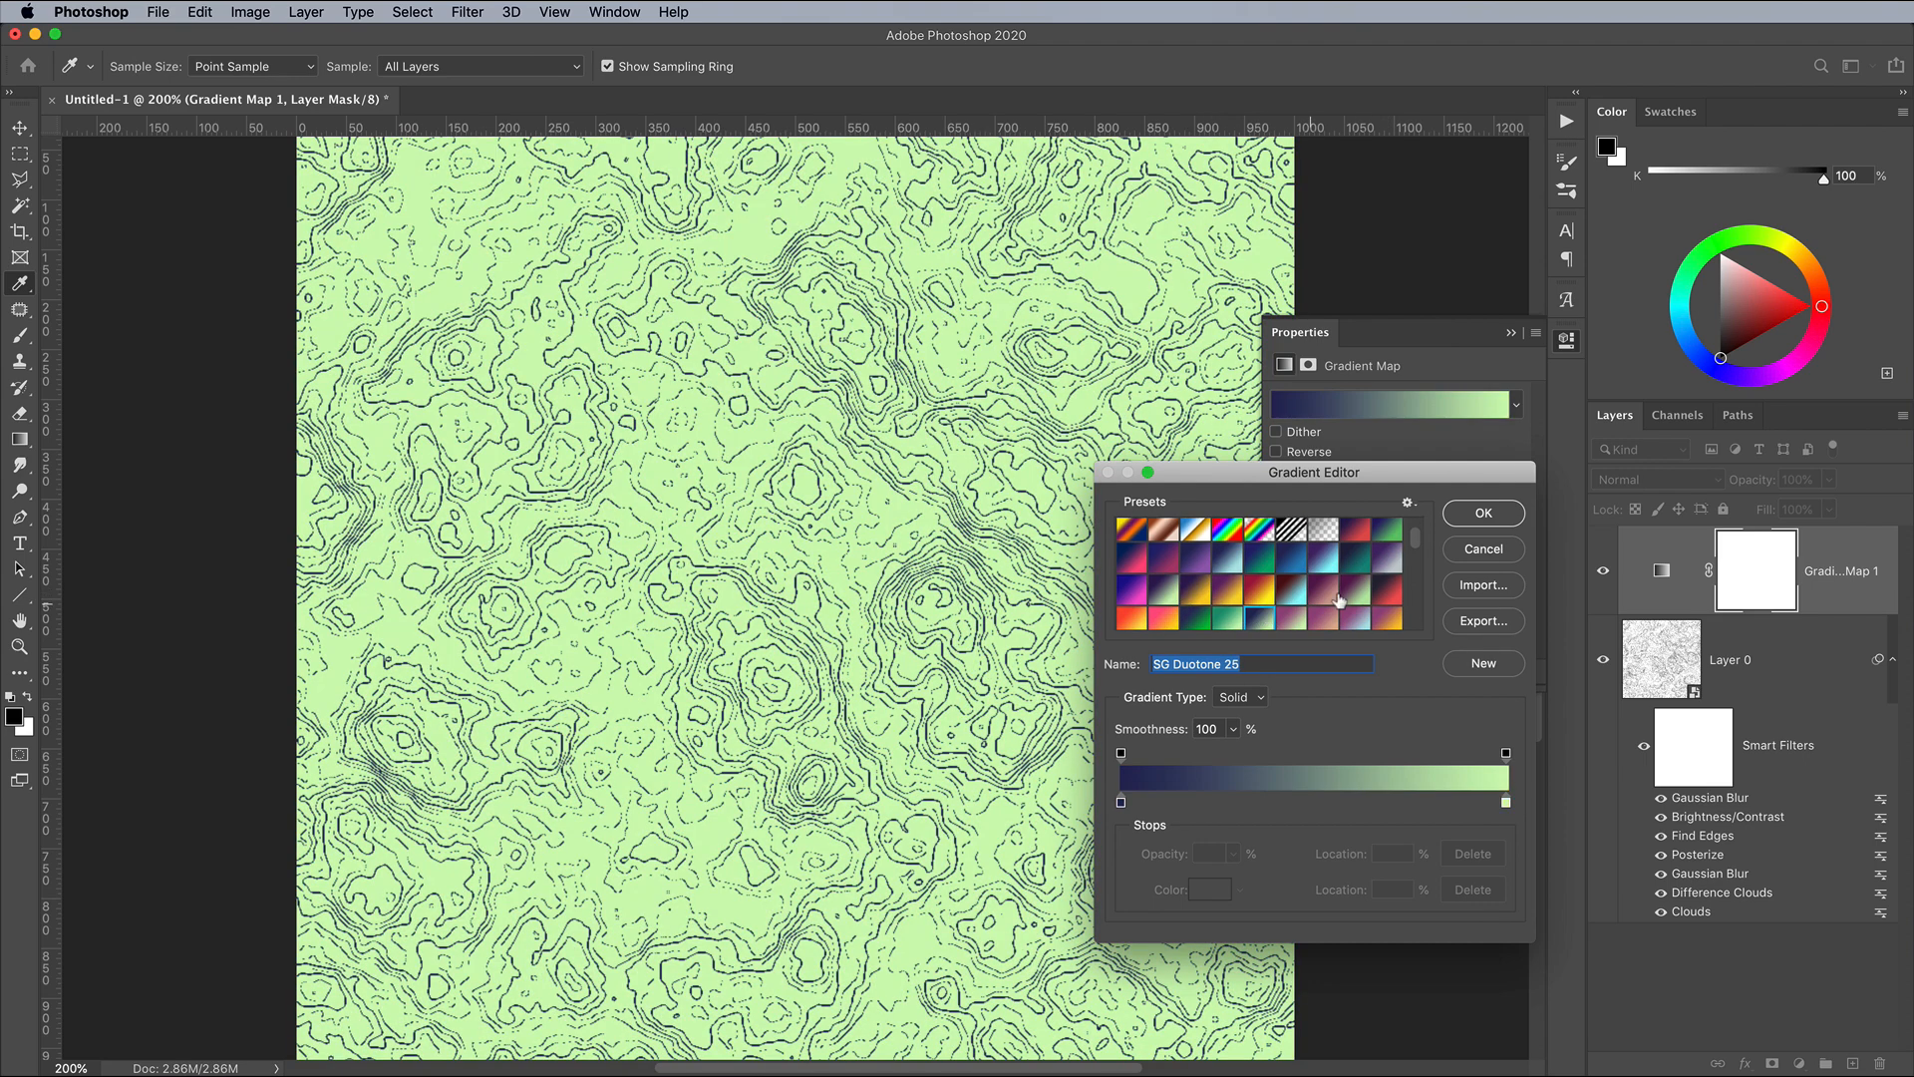
{"action": "left_click", "coordinate": [1483, 549]}
{"action": "left_click", "coordinate": [1568, 347]}
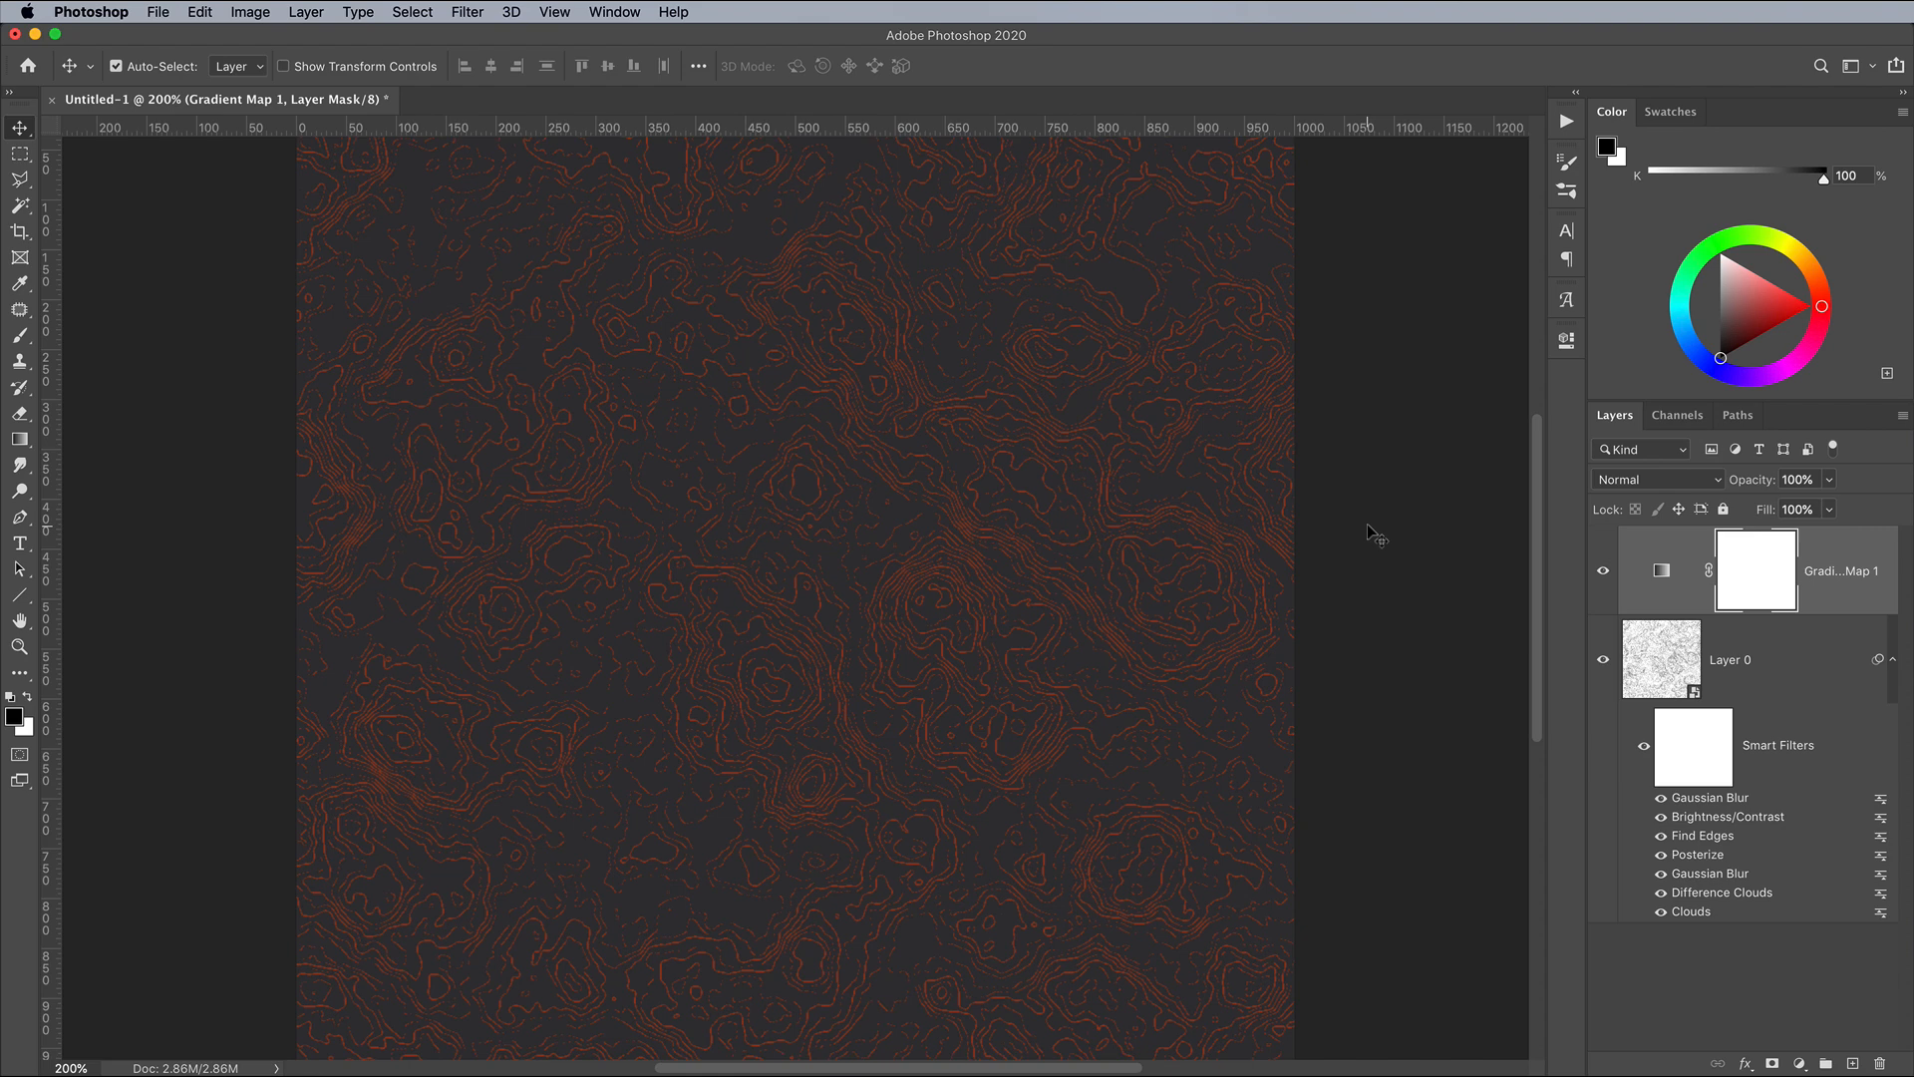
- Widen the canvas to 2000 pixels
{"action": "left_click", "coordinate": [247, 11]}
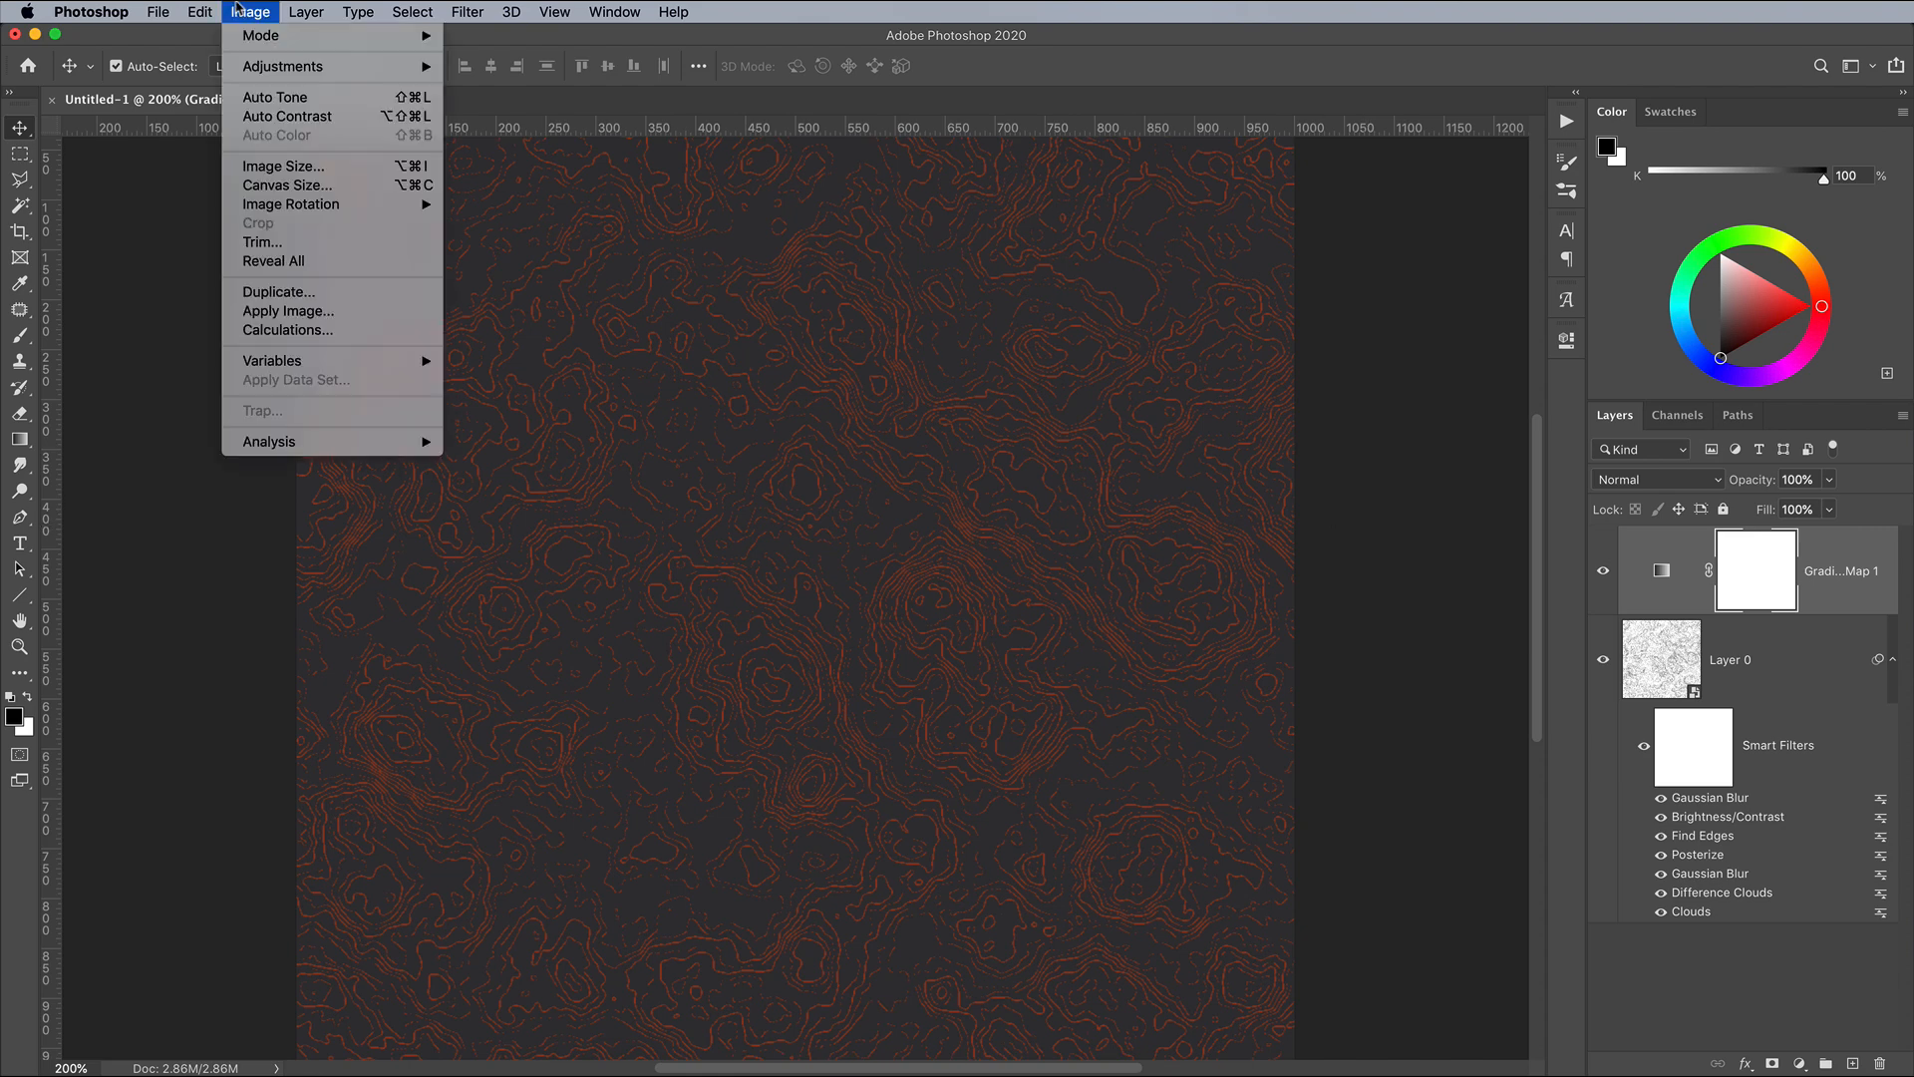
{"action": "left_click", "coordinate": [270, 186]}
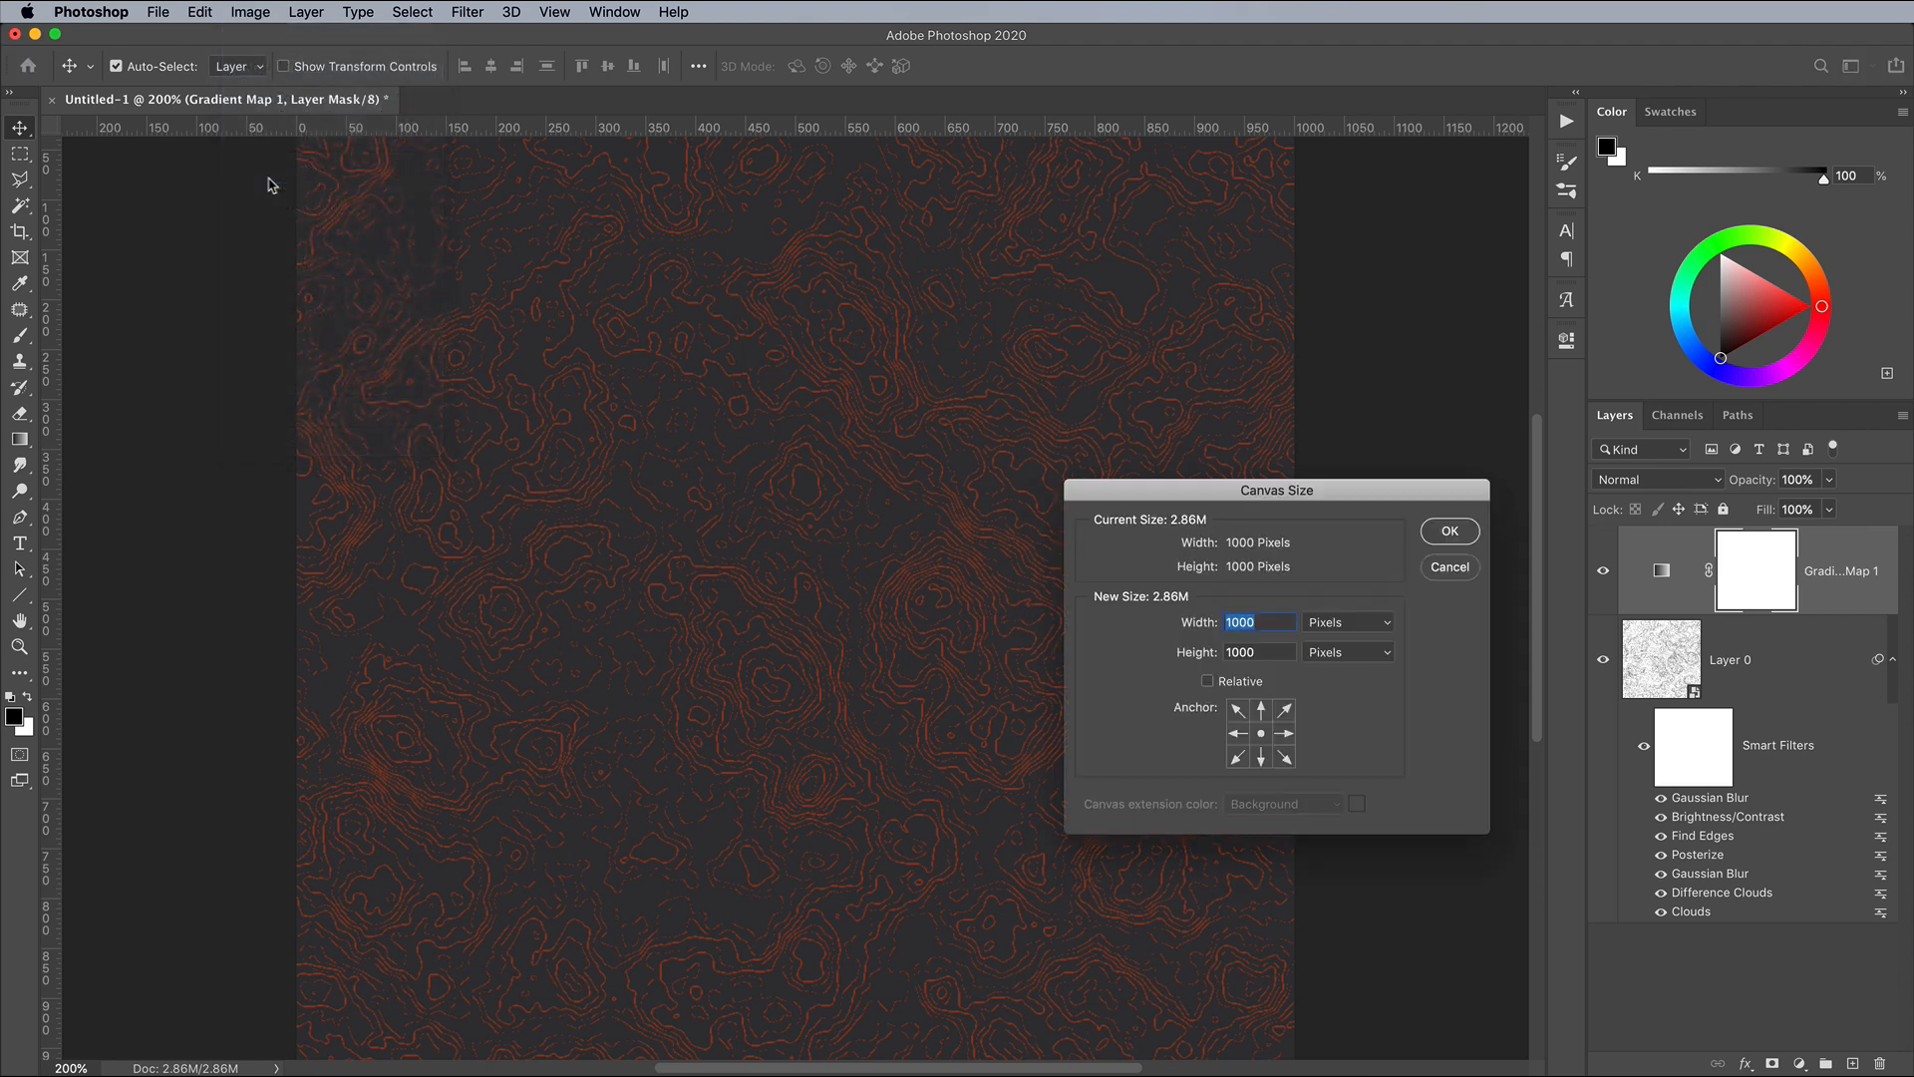
{"action": "type", "text": "2000"}
{"action": "key", "text": "Return"}
{"action": "key", "text": "super+0"}
{"action": "key", "text": "super+plus"}
{"action": "left_click_drag", "start_coordinate": [654, 505], "coordinate": [483, 499]}
{"action": "left_click_drag", "start_coordinate": [1183, 513], "coordinate": [1374, 453]}
{"action": "key", "text": "super+0"}
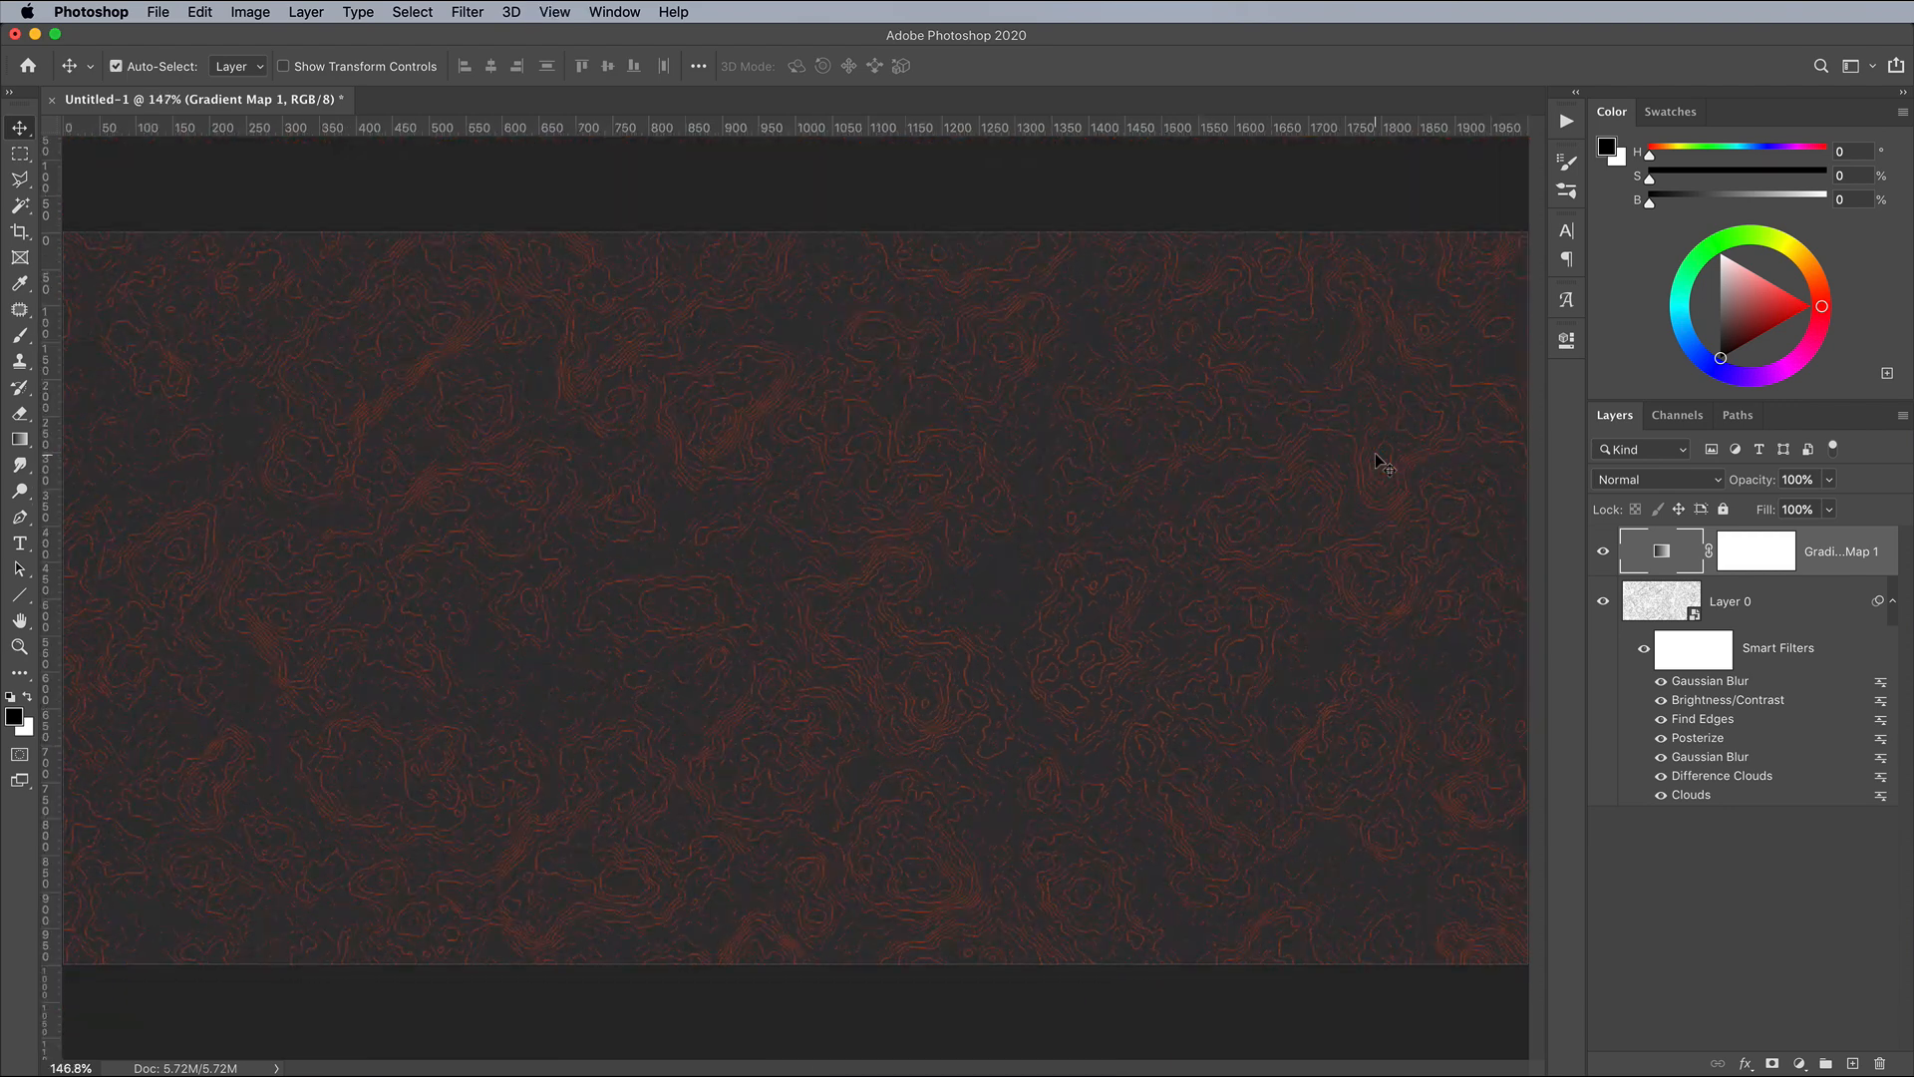
- Set the original Gaussian Blur smart filter's radius to 3.8 pixels and the Posterize smart filter to 20 levels
{"action": "double_click", "coordinate": [1724, 776]}
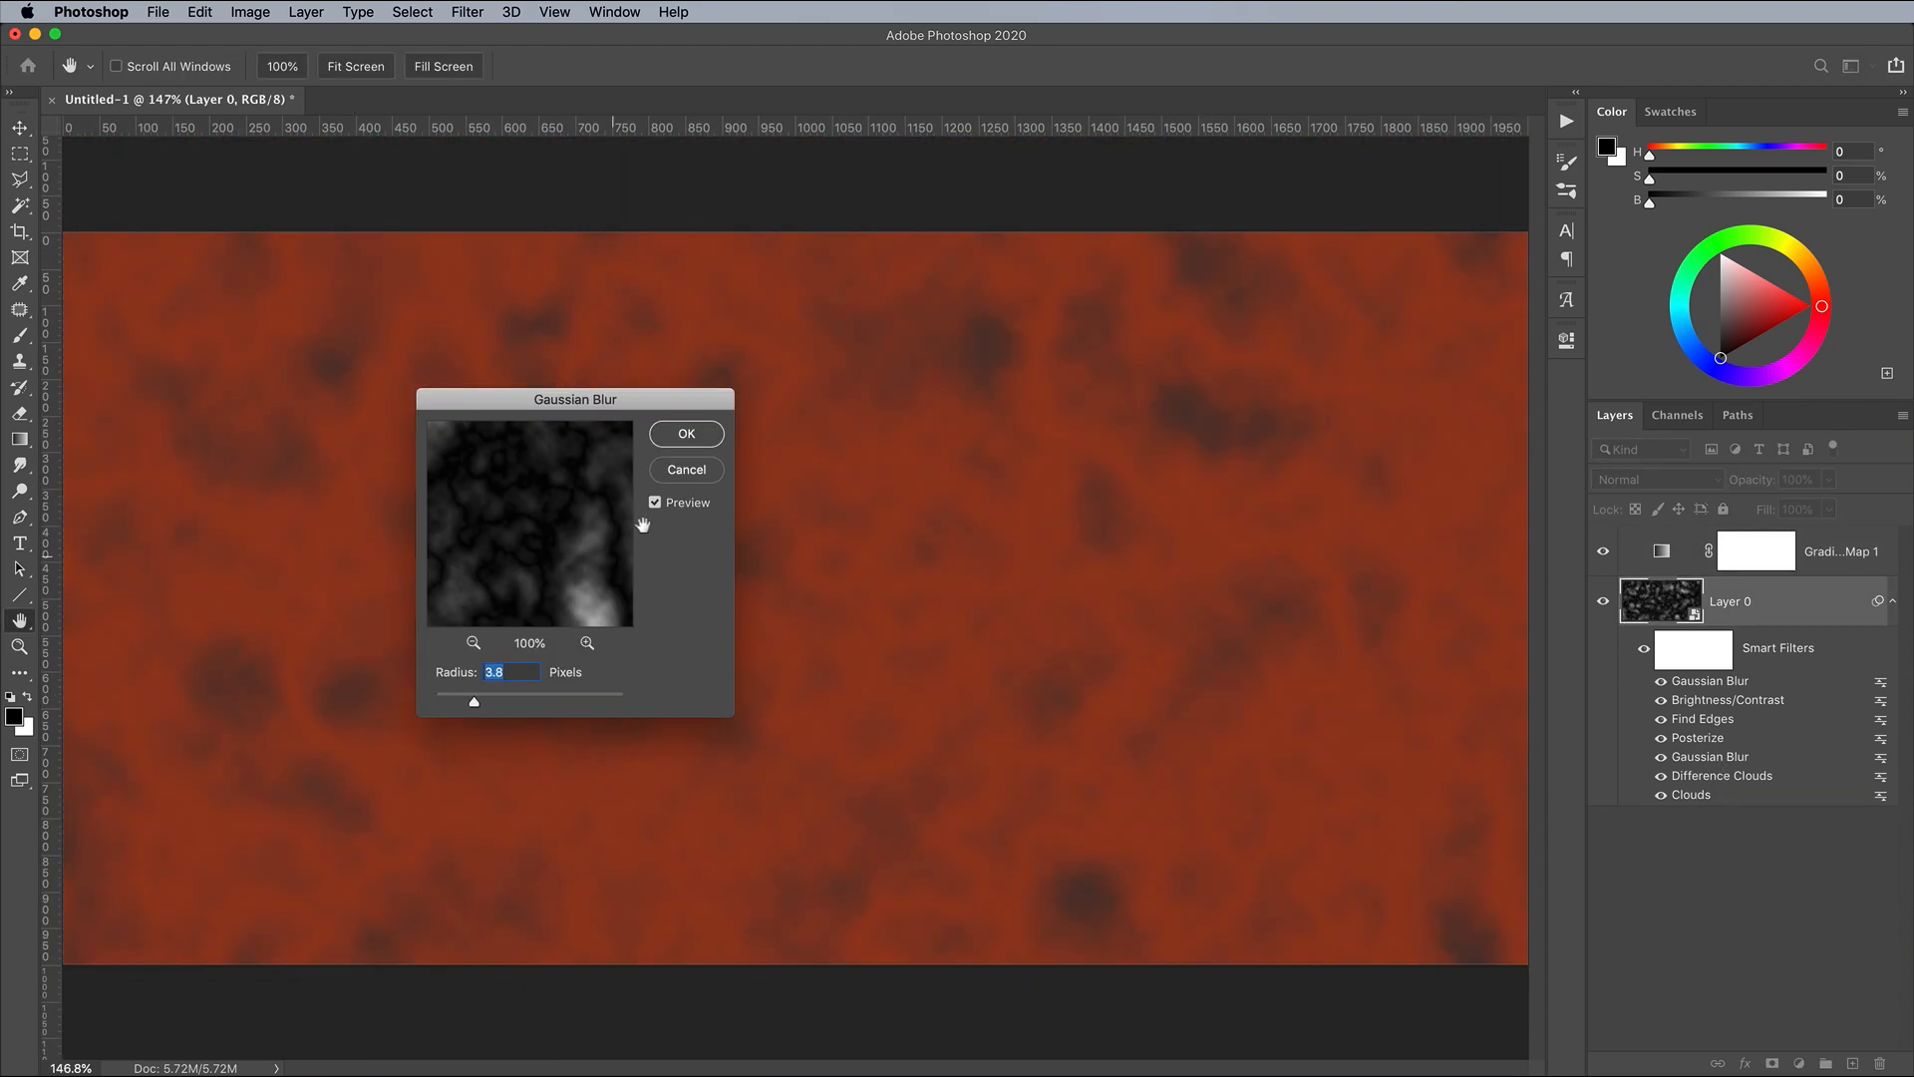
{"action": "left_click", "coordinate": [687, 439]}
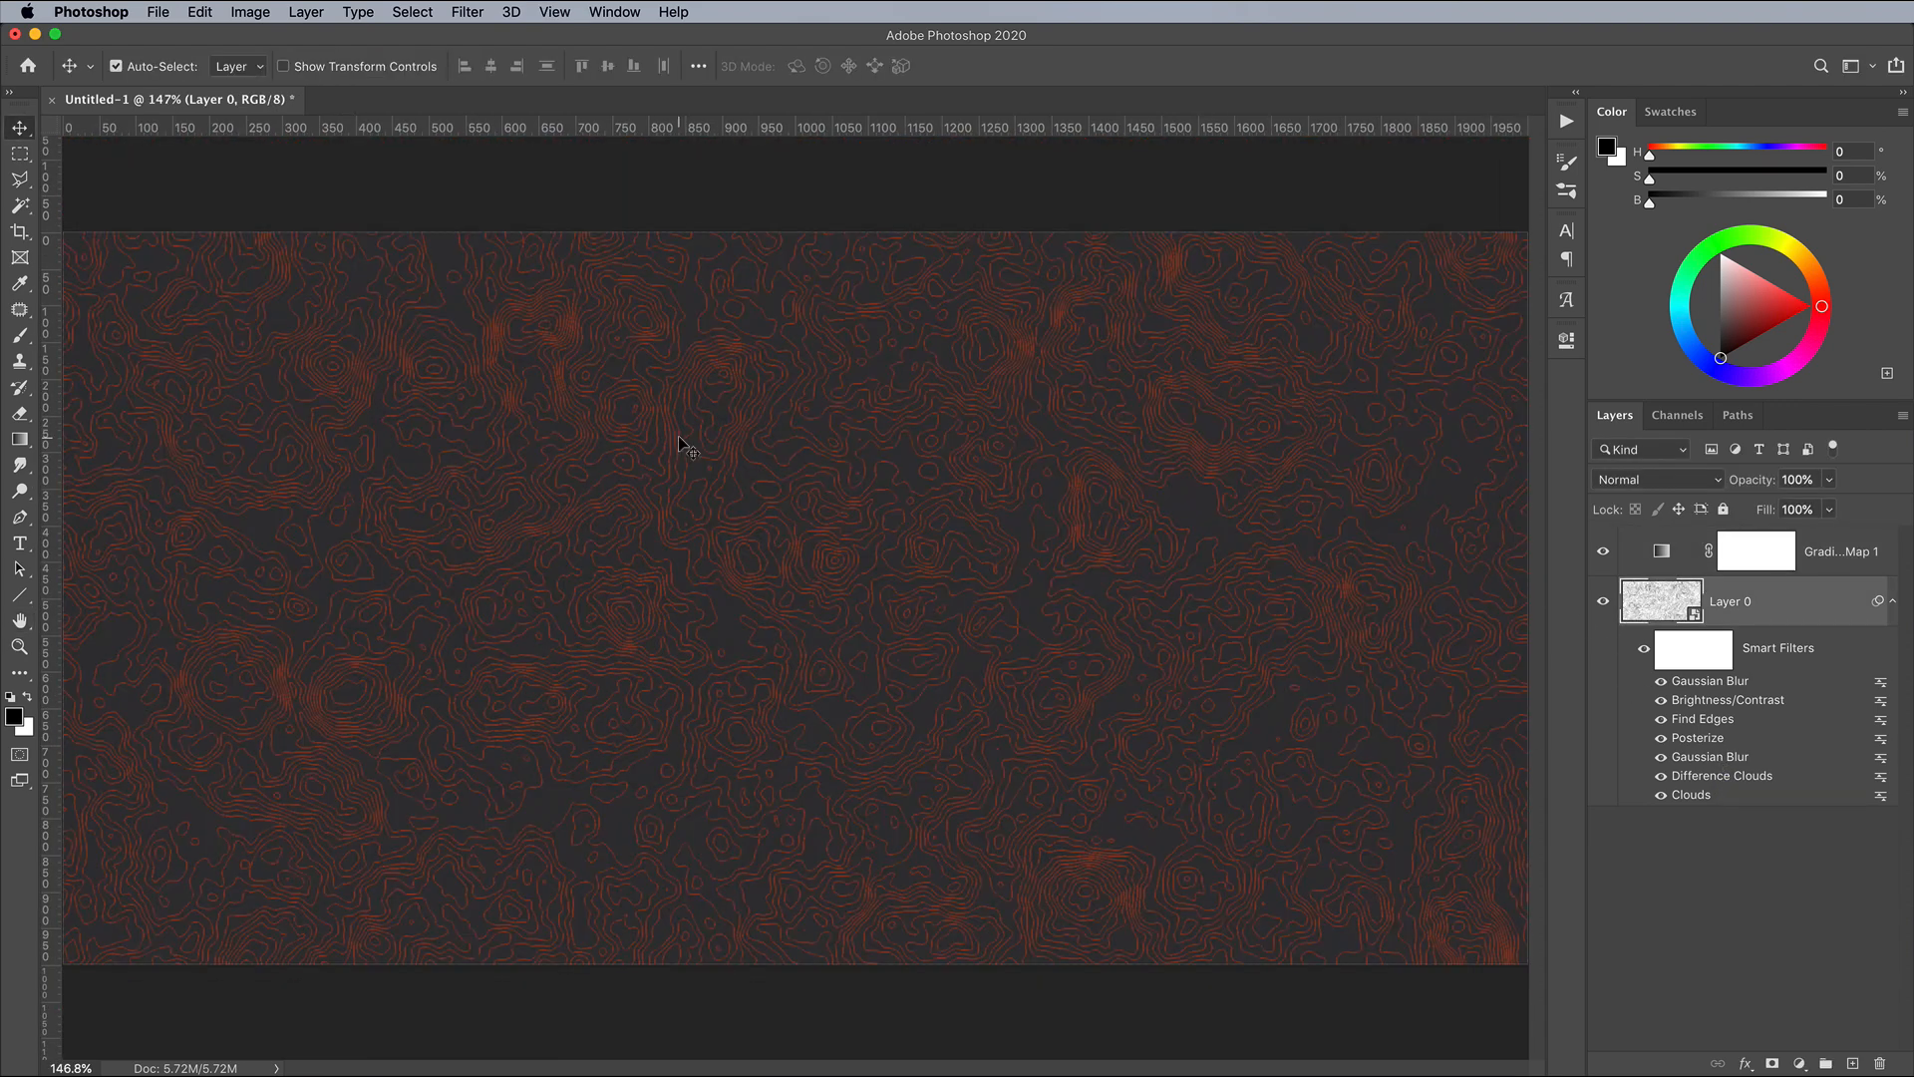
{"action": "double_click", "coordinate": [1697, 738]}
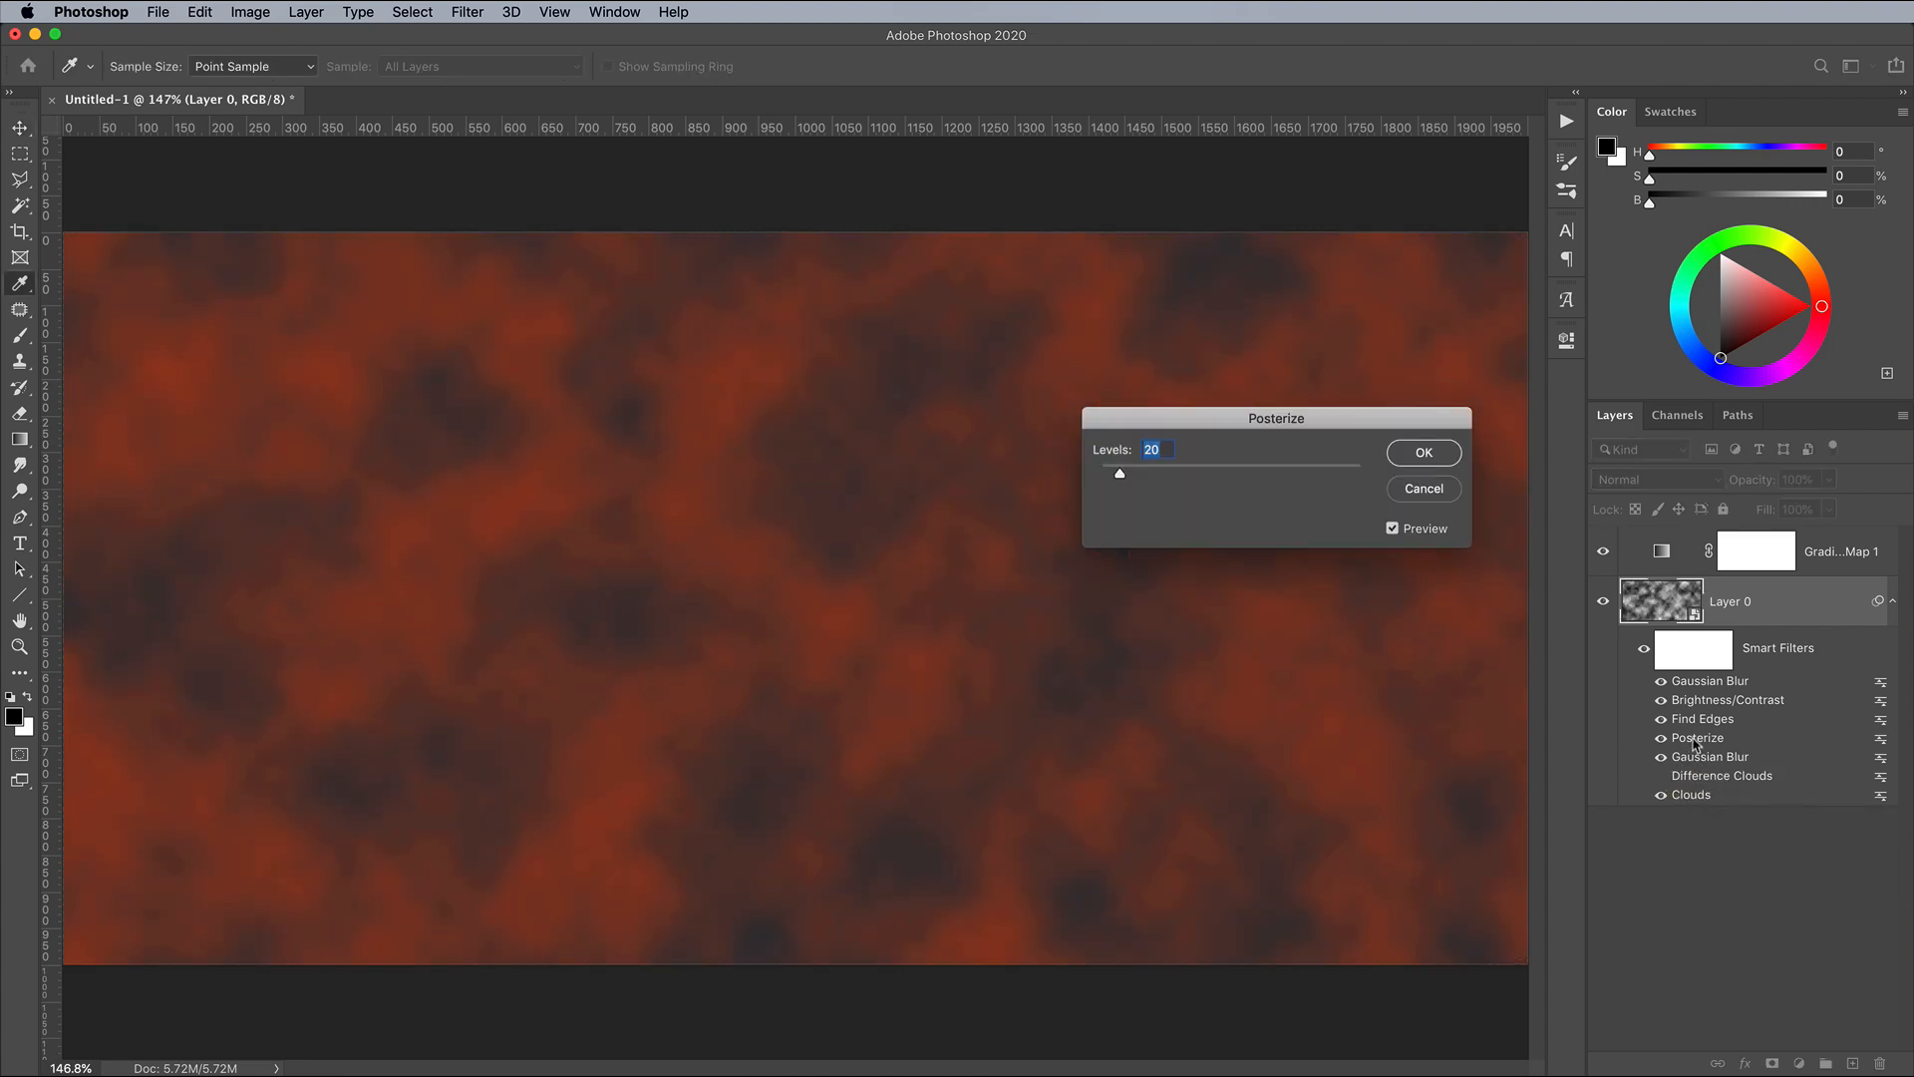
{"action": "key", "text": "Return"}
- Set the brightness in the existing Brightness/Contrast smart filter to 40
{"action": "double_click", "coordinate": [1696, 700]}
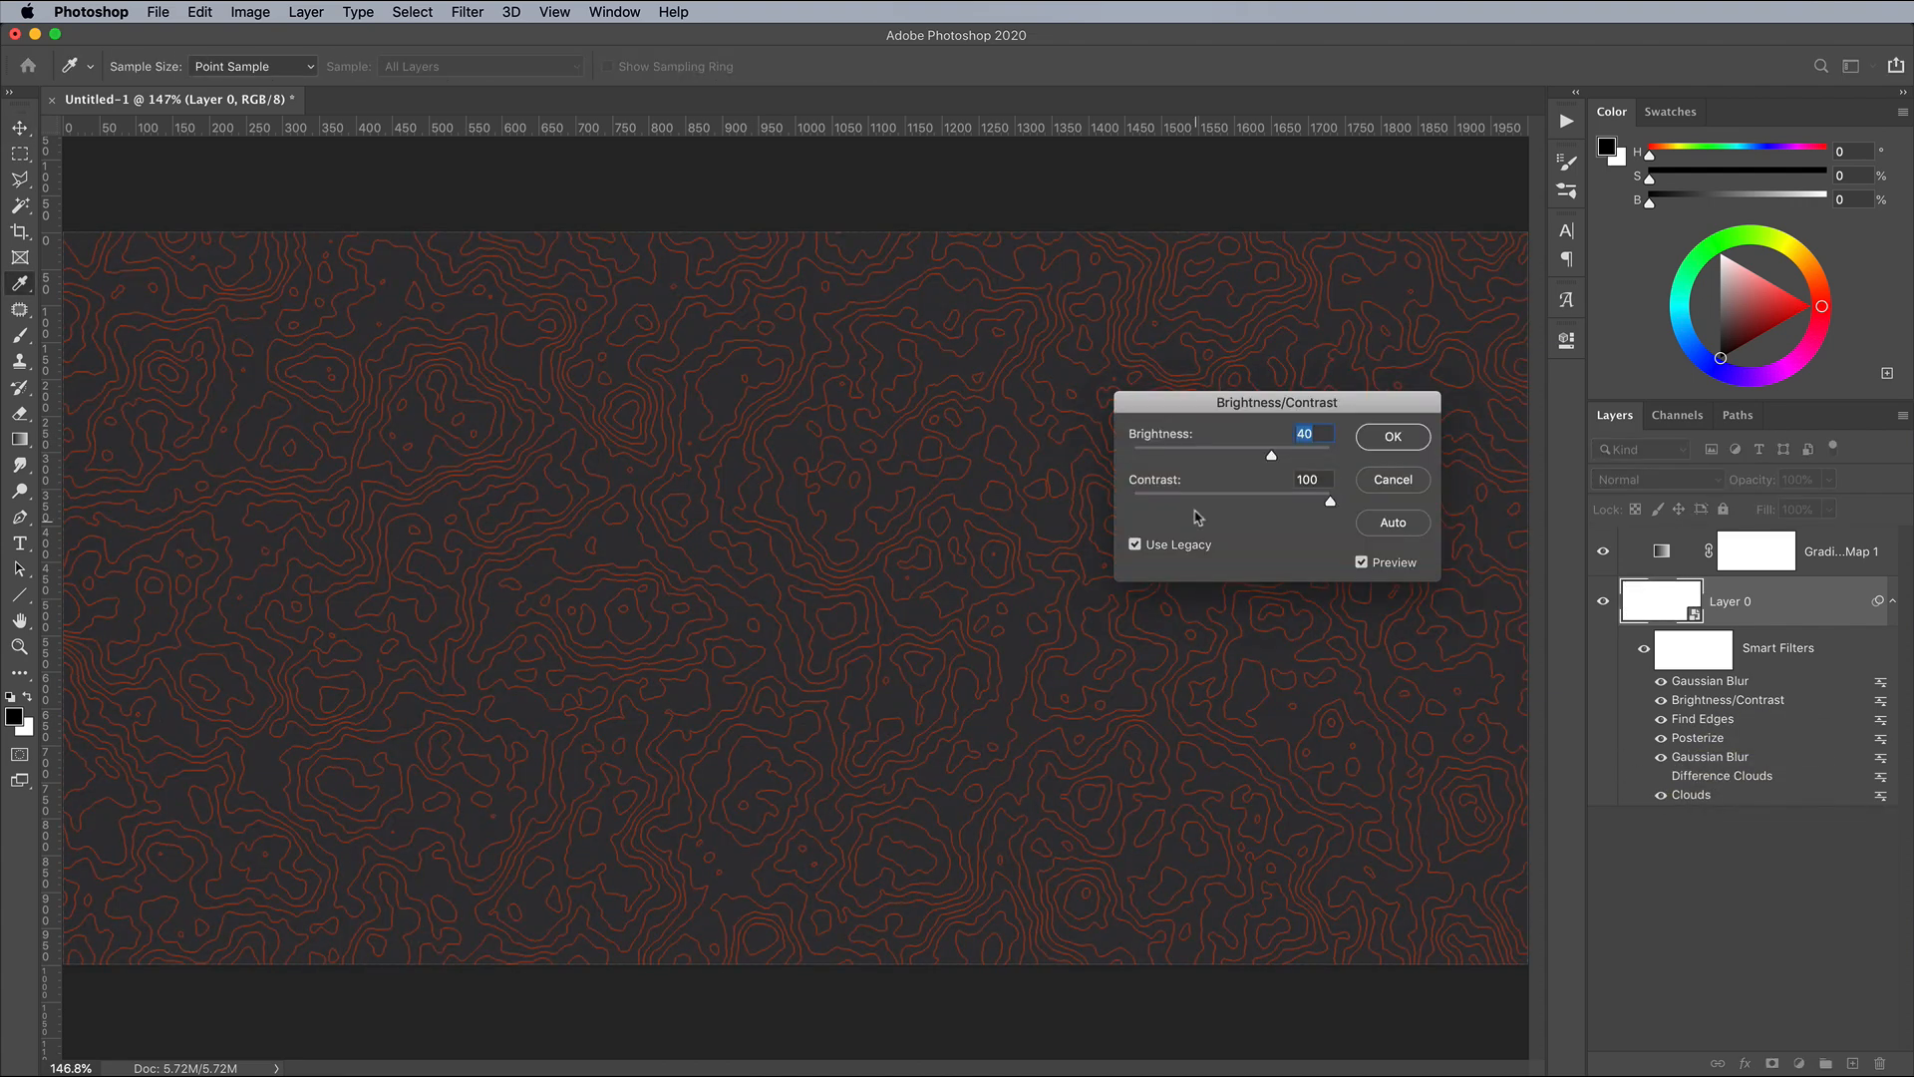